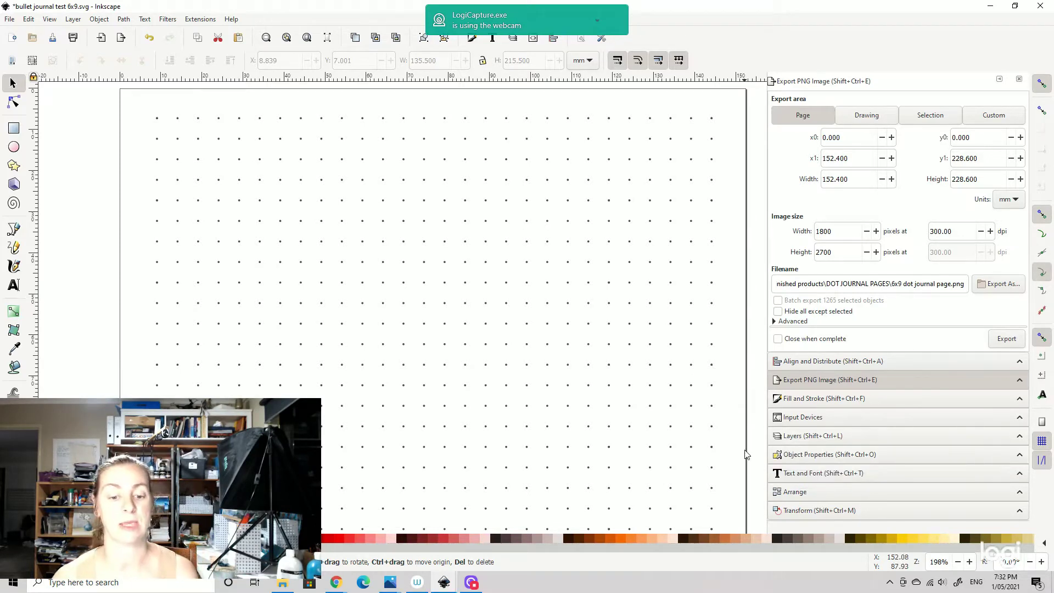
Create a new document and set its custom page size to 6 in wide by 9 in high.
left_click(8, 19)
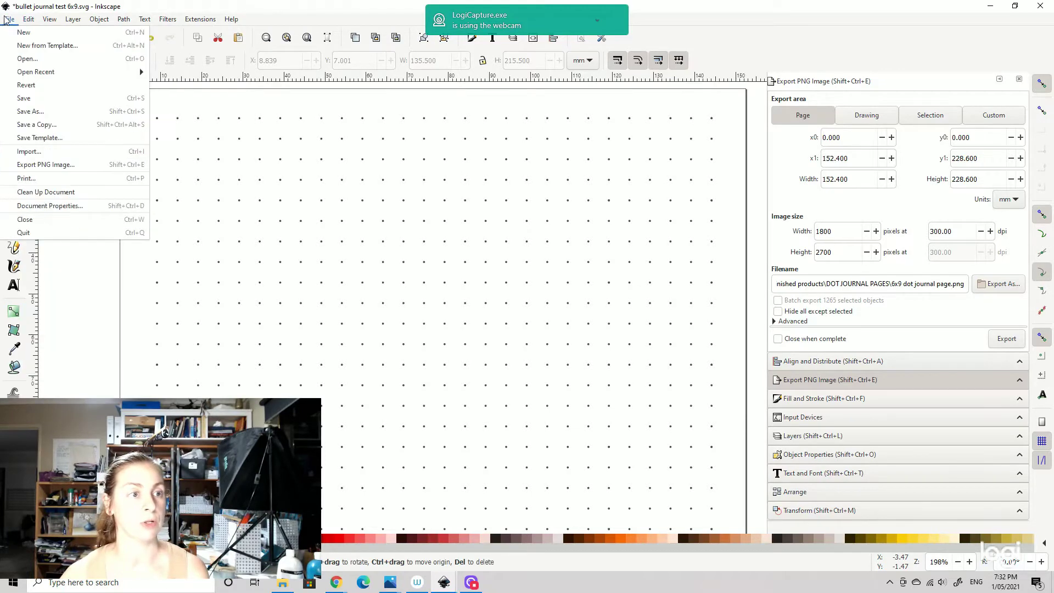
left_click(20, 32)
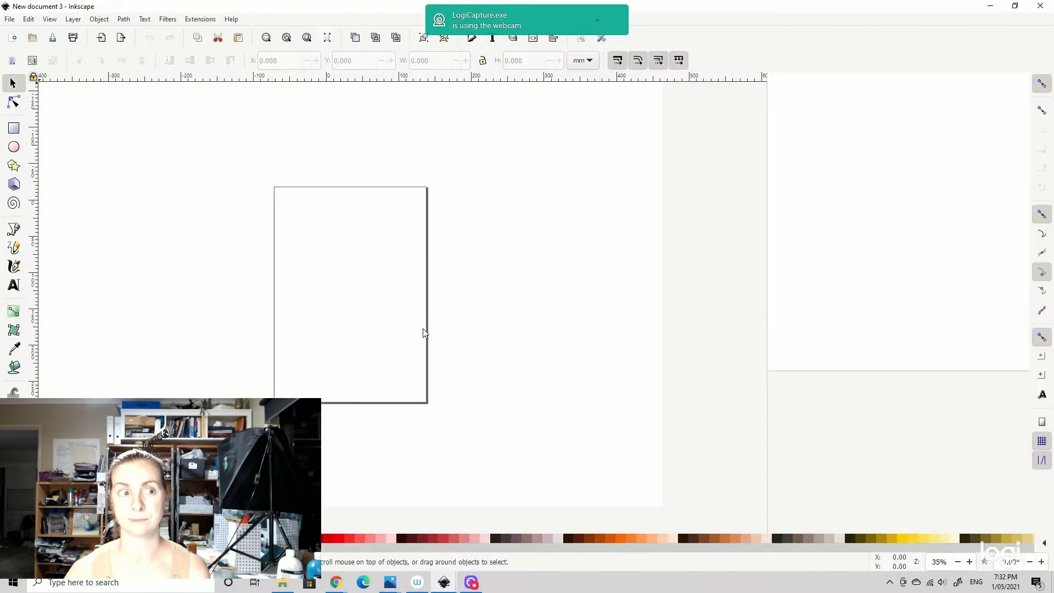
left_click(9, 19)
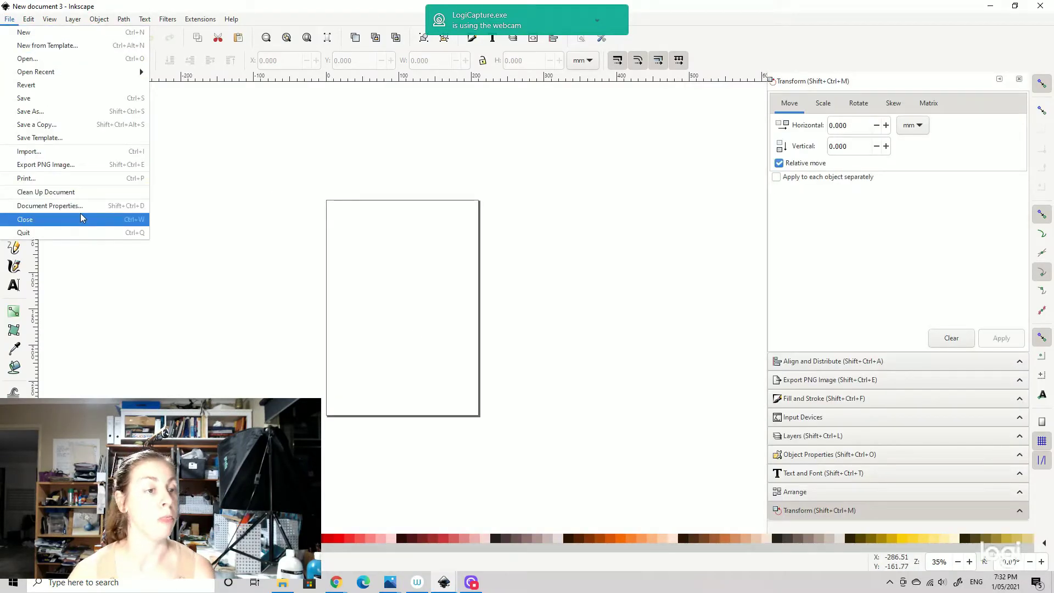
left_click(66, 205)
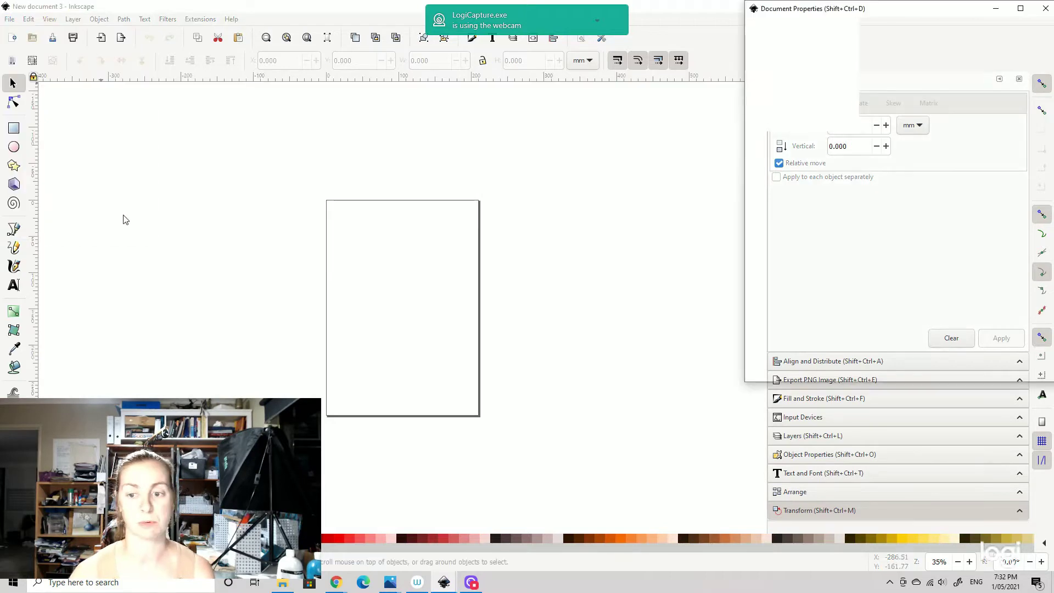
left_click(1033, 233)
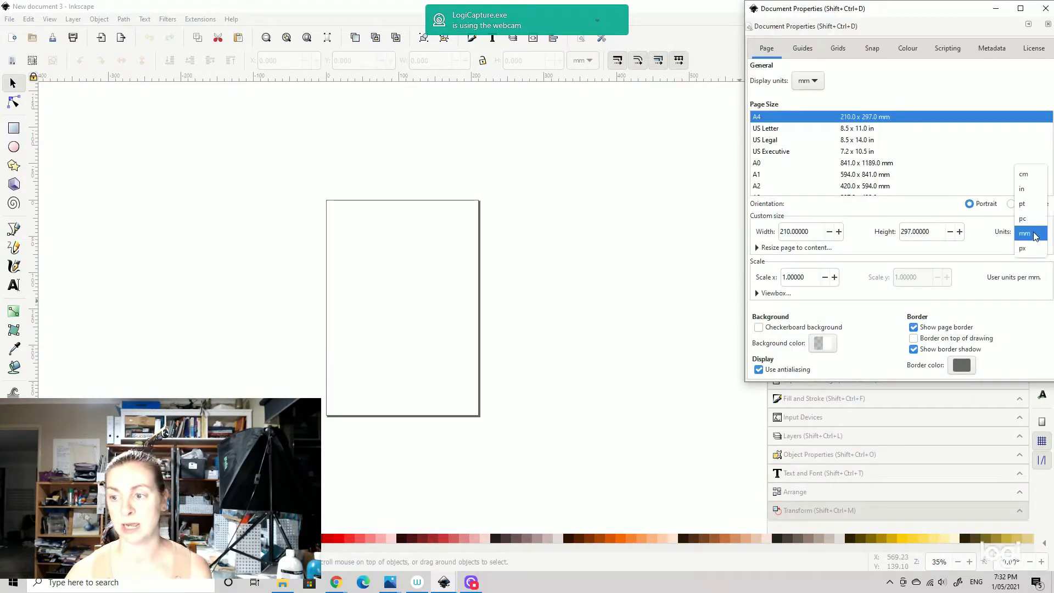
left_click(1027, 190)
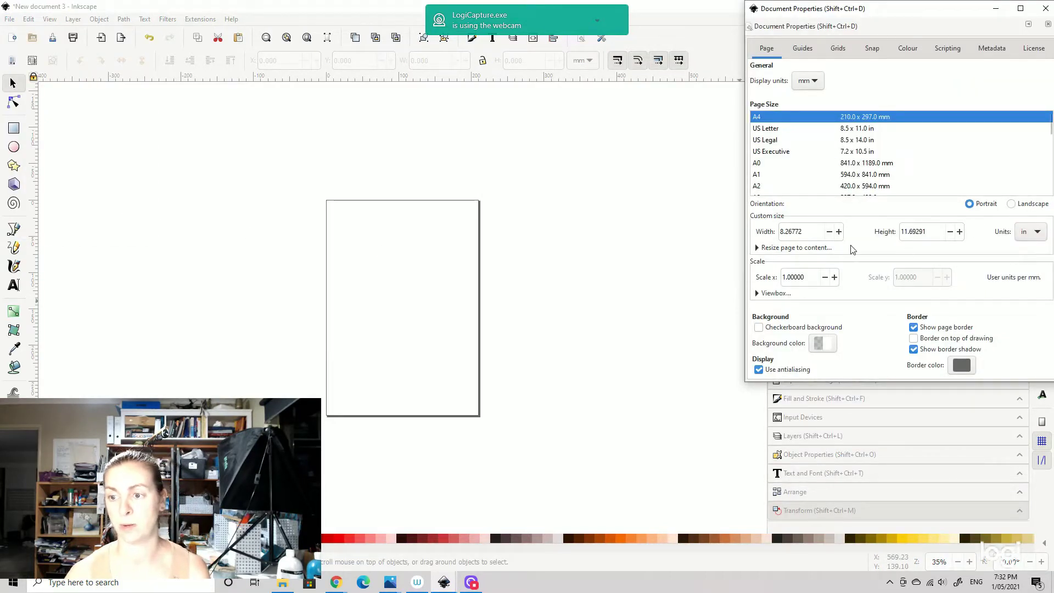
left_click_drag(811, 231, 773, 235)
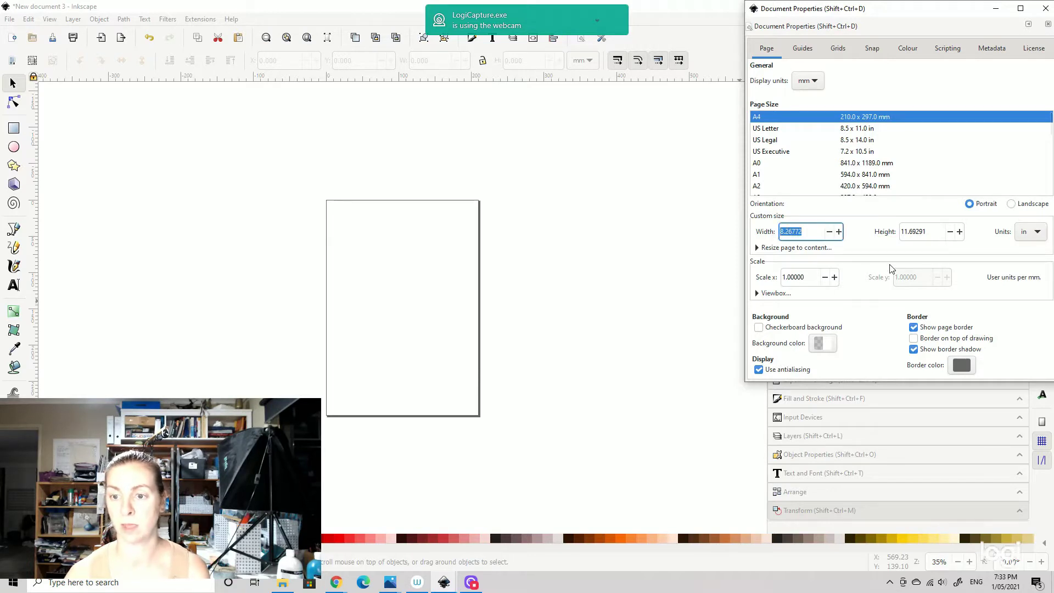
type("6")
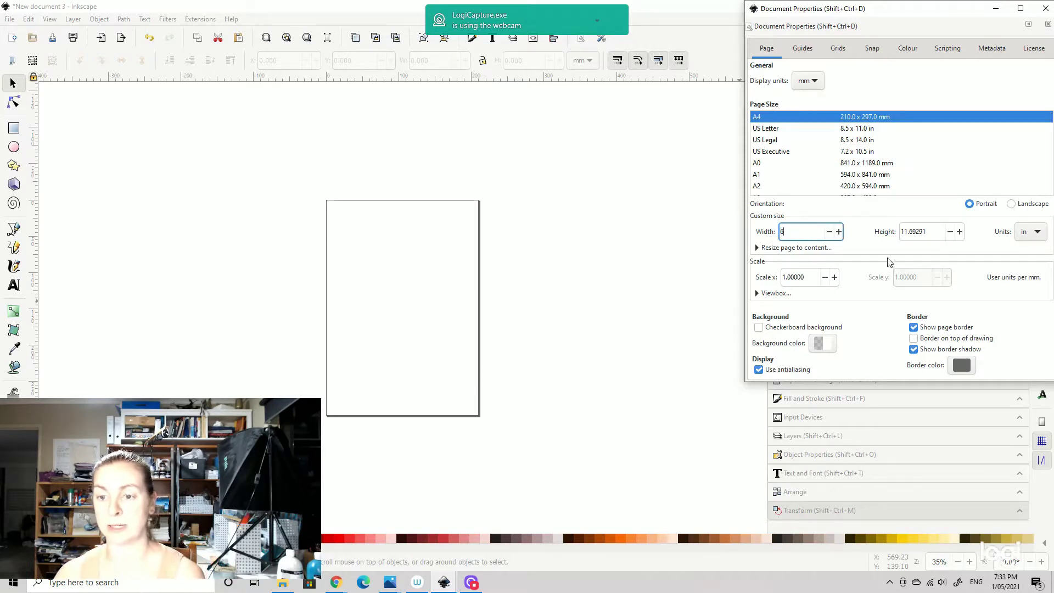
key("Tab")
type("9")
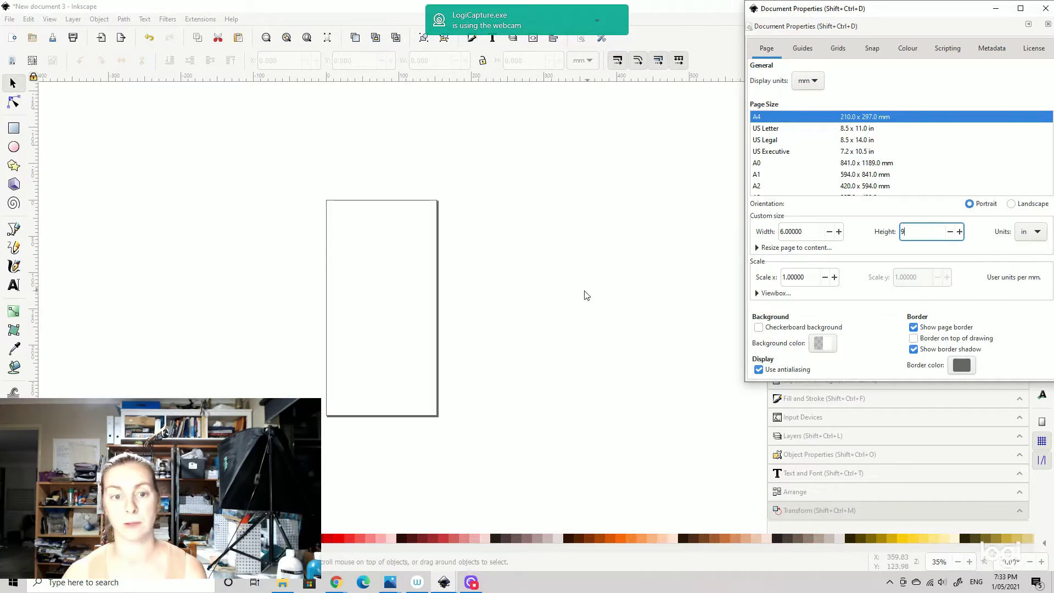
key("Return")
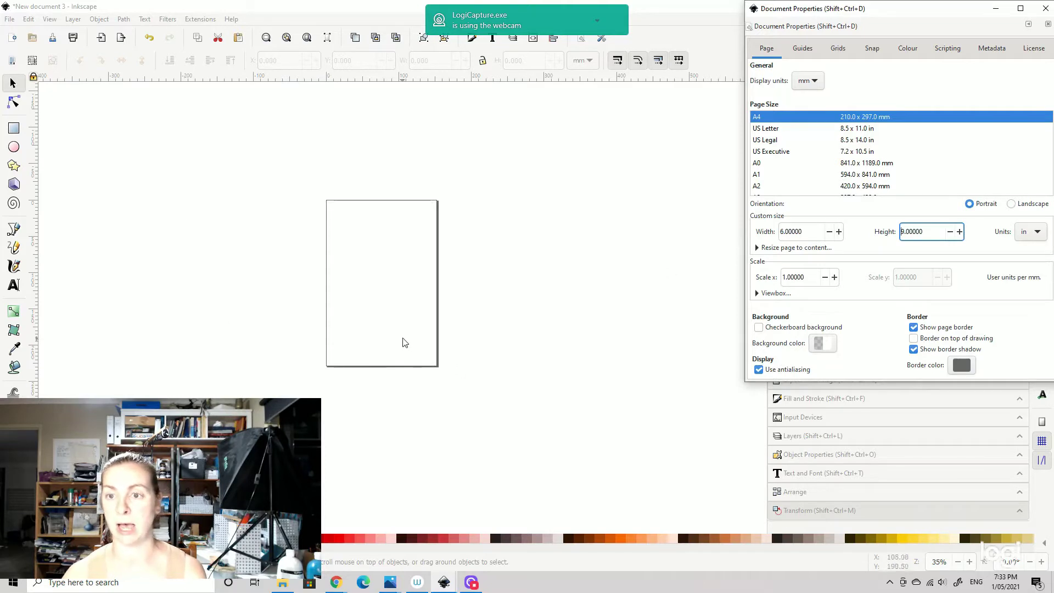
left_click(1046, 9)
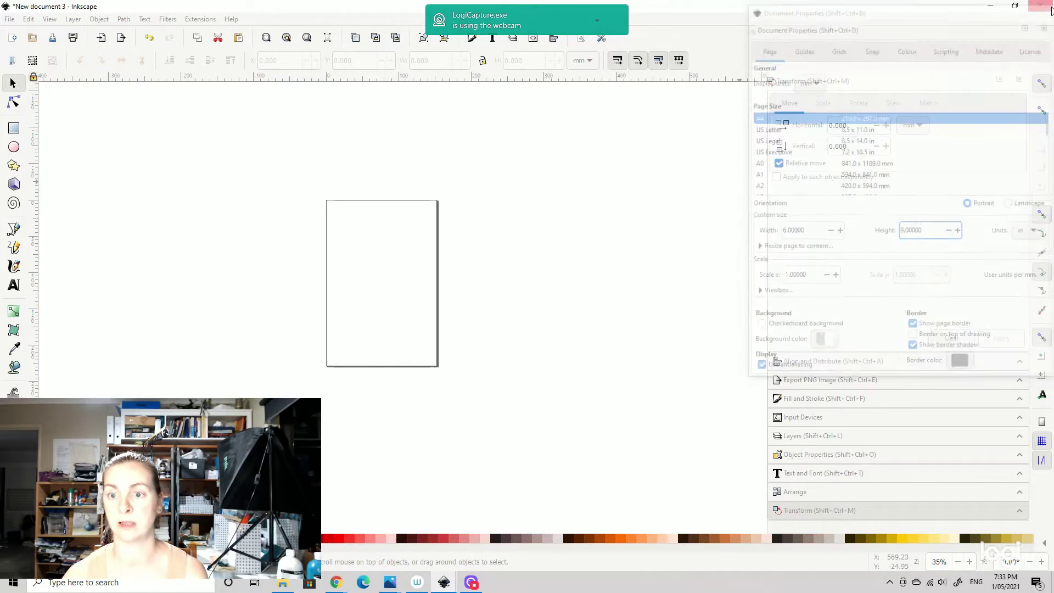
Save the new document as "bullet journal for you tube" in the INKSCAPE 2021 files folder.
scroll(340, 238, "up", 3, "ctrl")
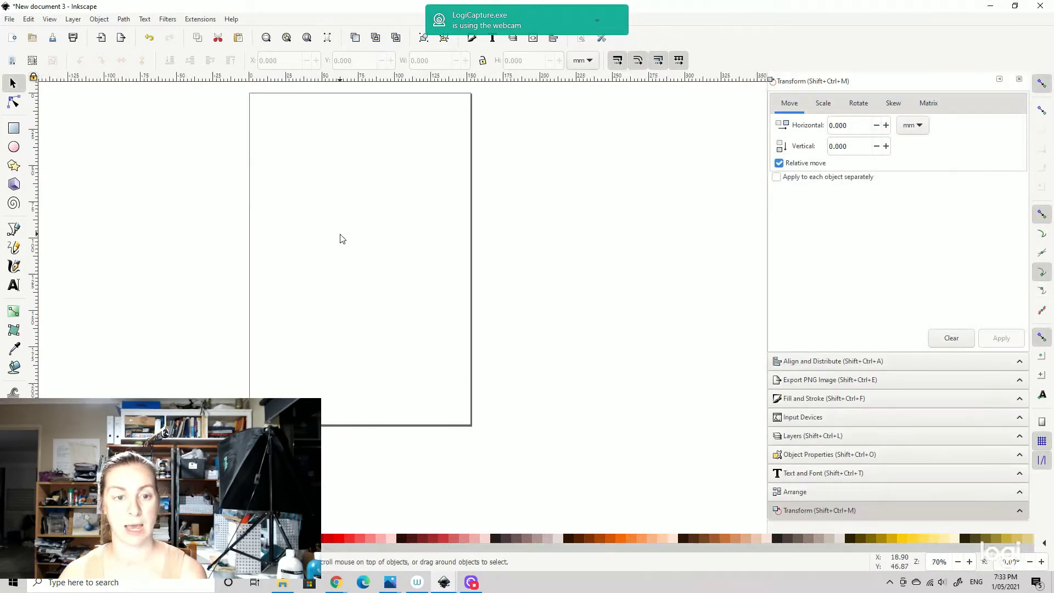
left_click_drag(285, 199, 404, 358)
scroll(395, 254, "up", 1, "ctrl")
left_click_drag(395, 254, 369, 313)
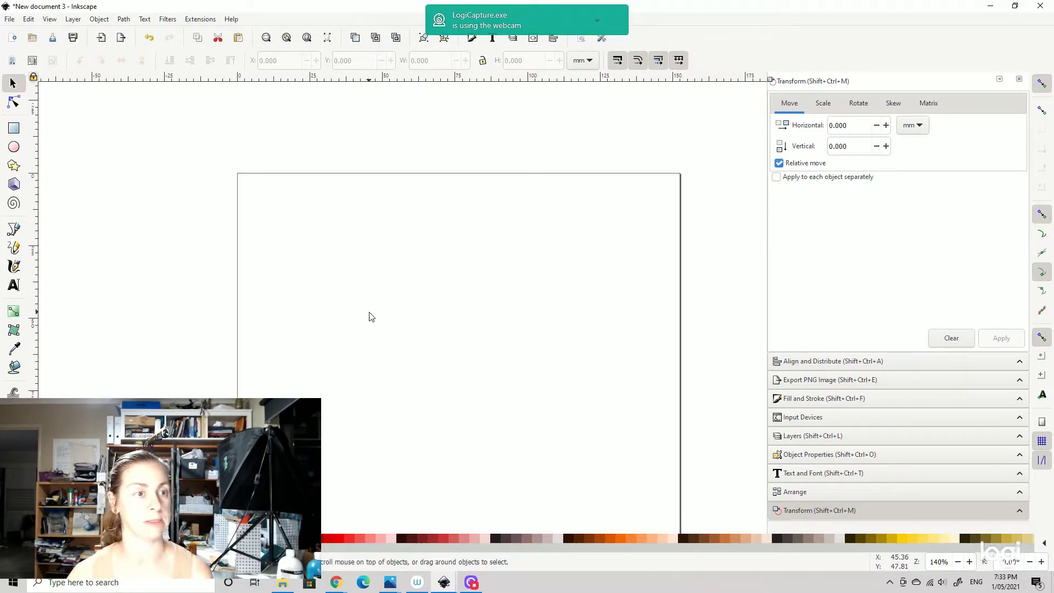
left_click(9, 19)
left_click(32, 112)
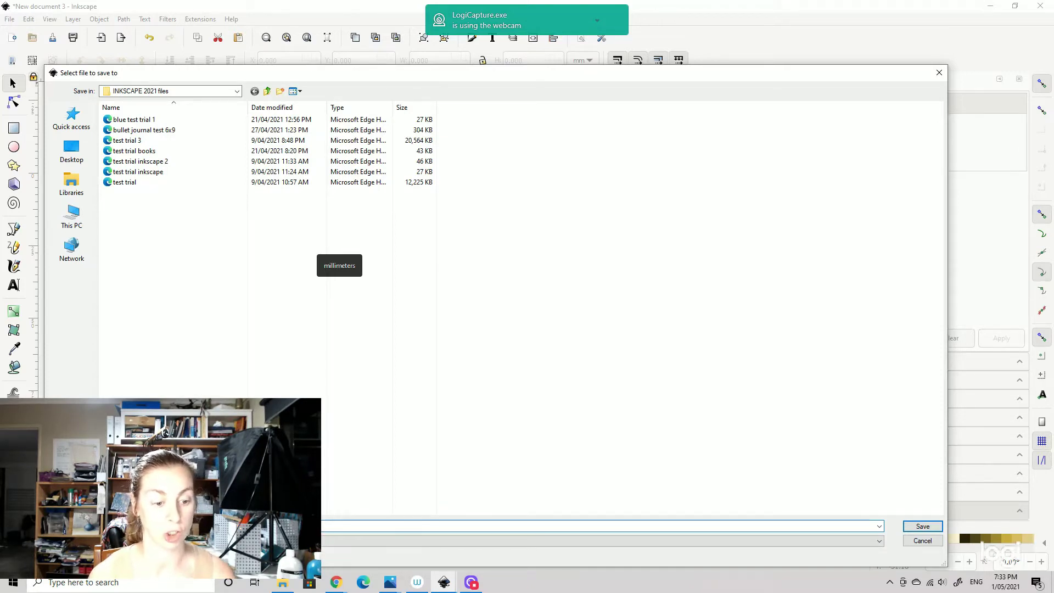
key("Return")
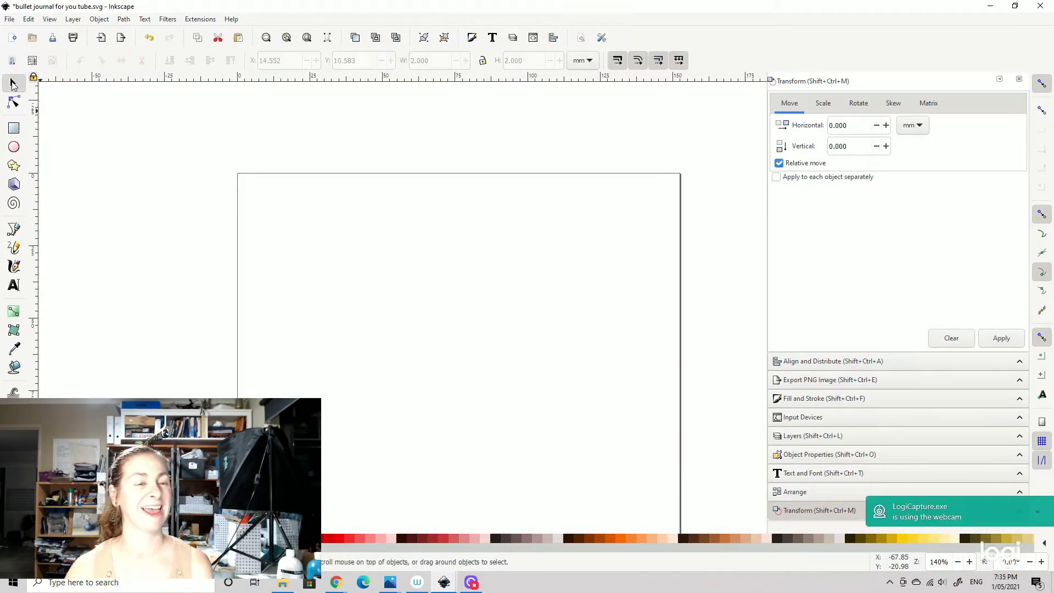
Draw a dark filled circle about 9 mm across near the page's upper-left corner.
left_click(13, 147)
mouse_move(289, 204)
left_mouse_down()
mouse_move(277, 196)
mouse_move(297, 216)
left_mouse_up()
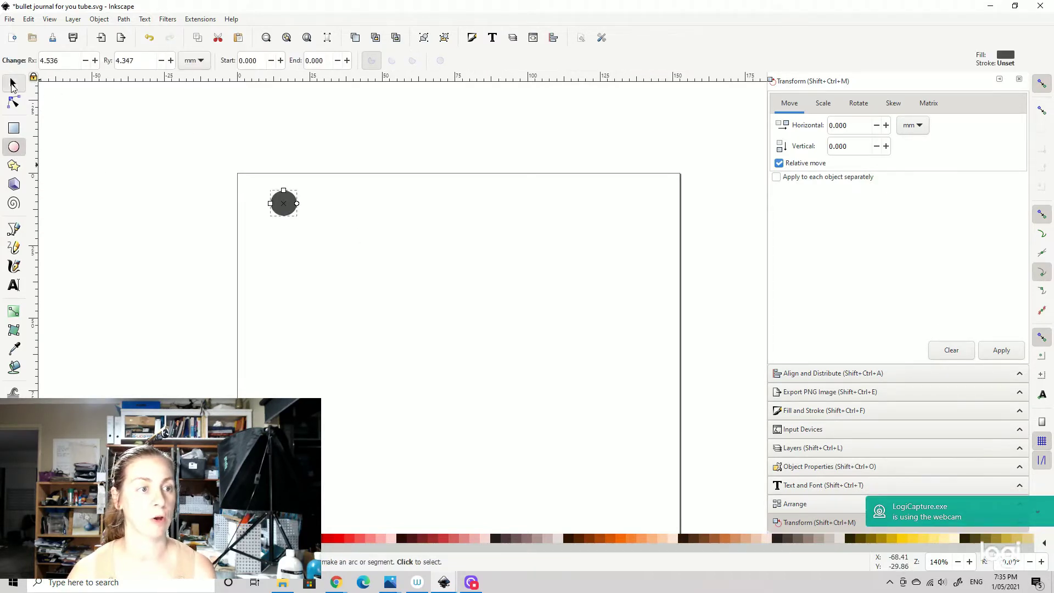
left_click(13, 84)
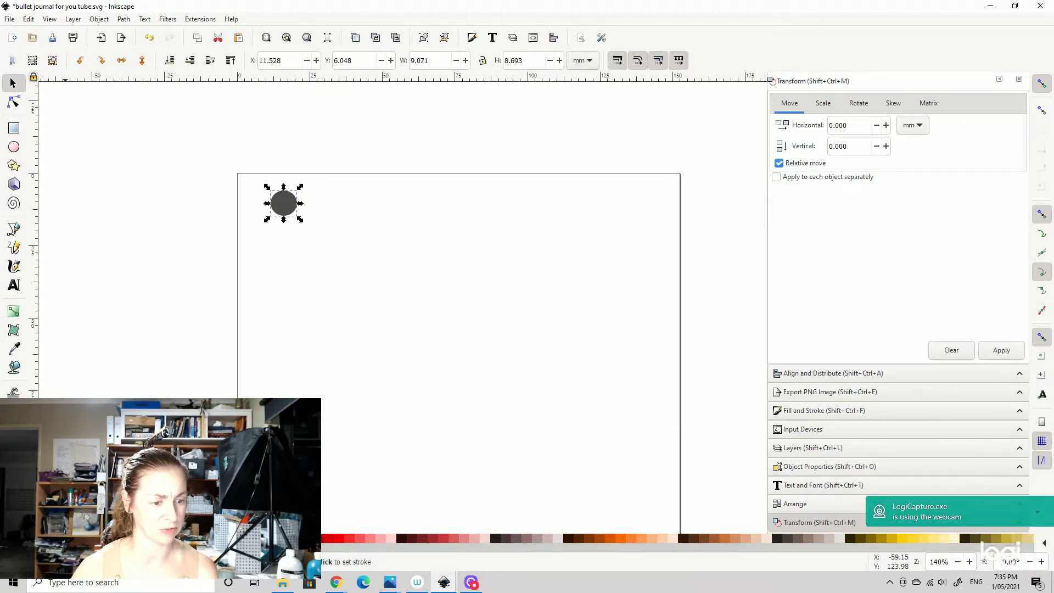
left_click(337, 328)
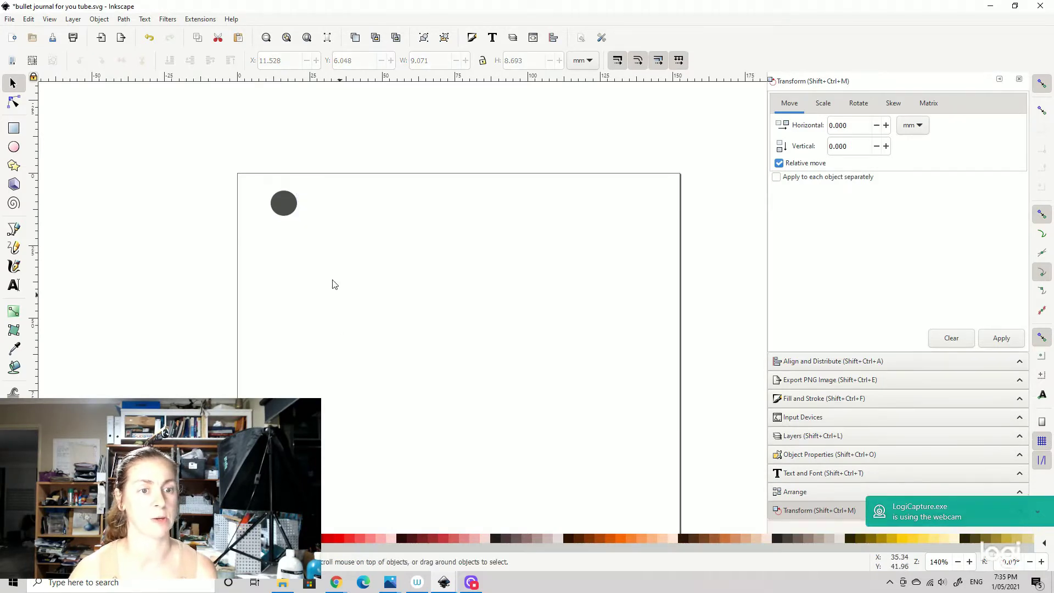
Resize the circle to a dot 0.5 mm wide and 0.5 mm high.
left_click_drag(247, 179, 309, 310)
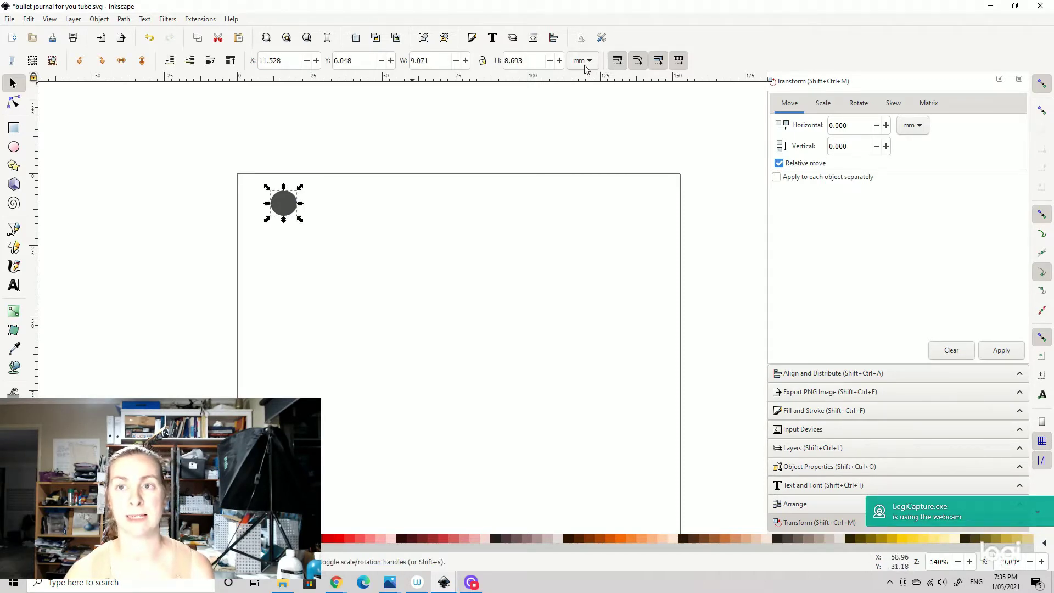
double_click(430, 61)
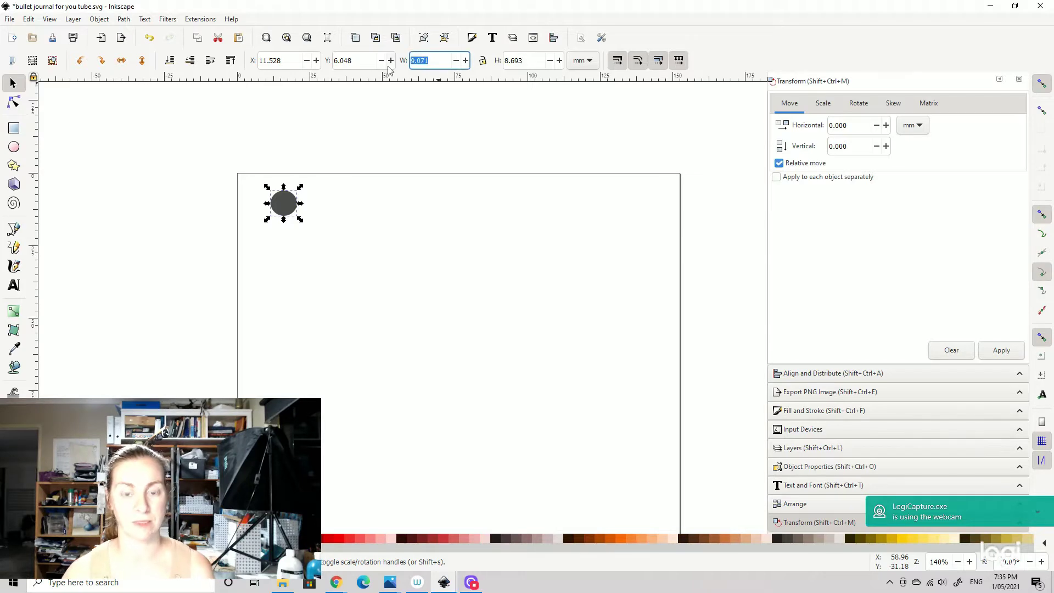
type("0.5")
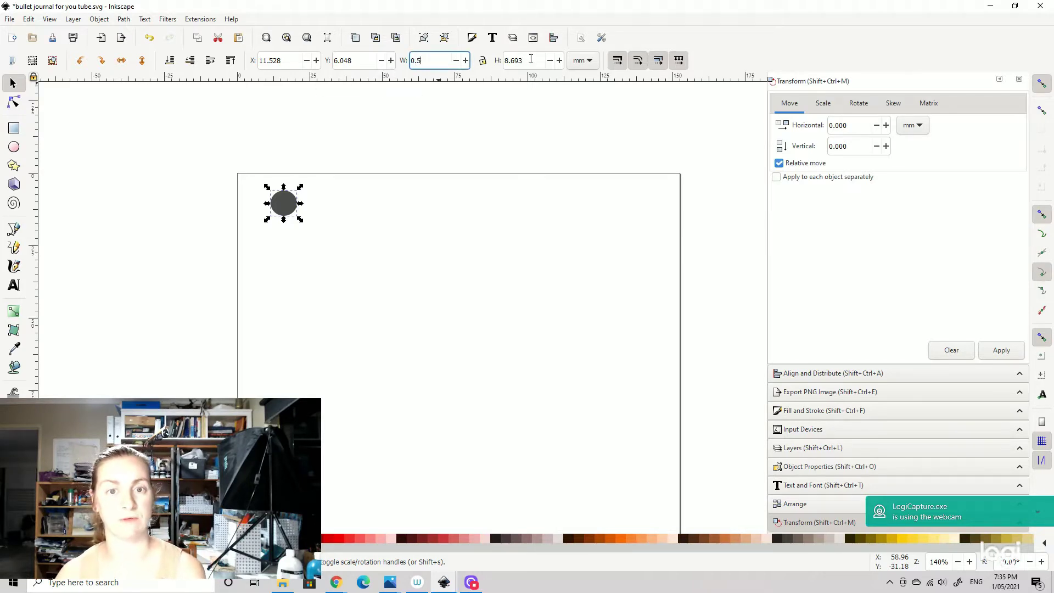
double_click(530, 59)
type("0")
key("Return")
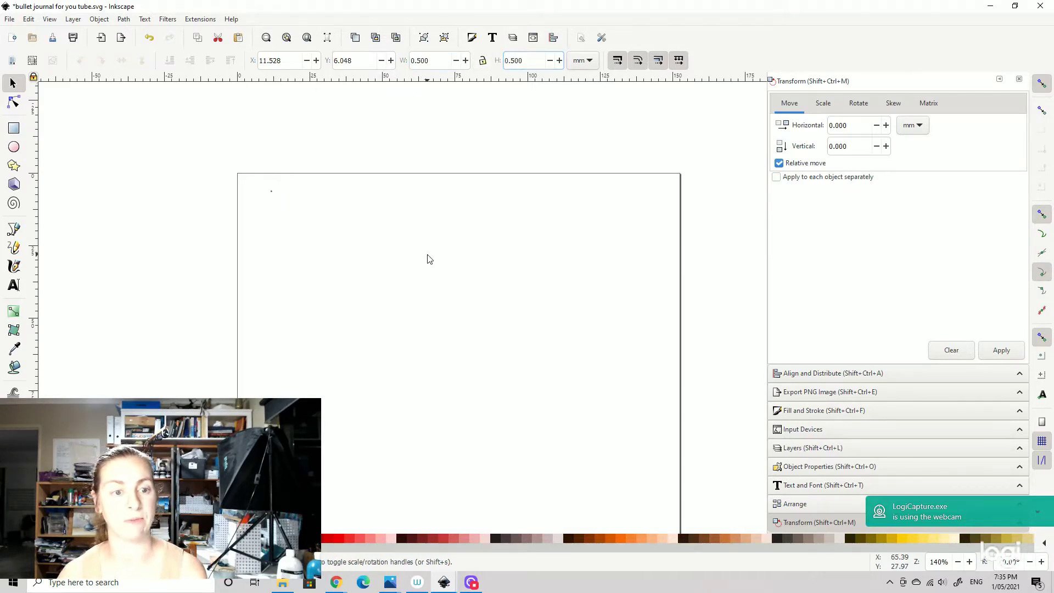
left_click(430, 259)
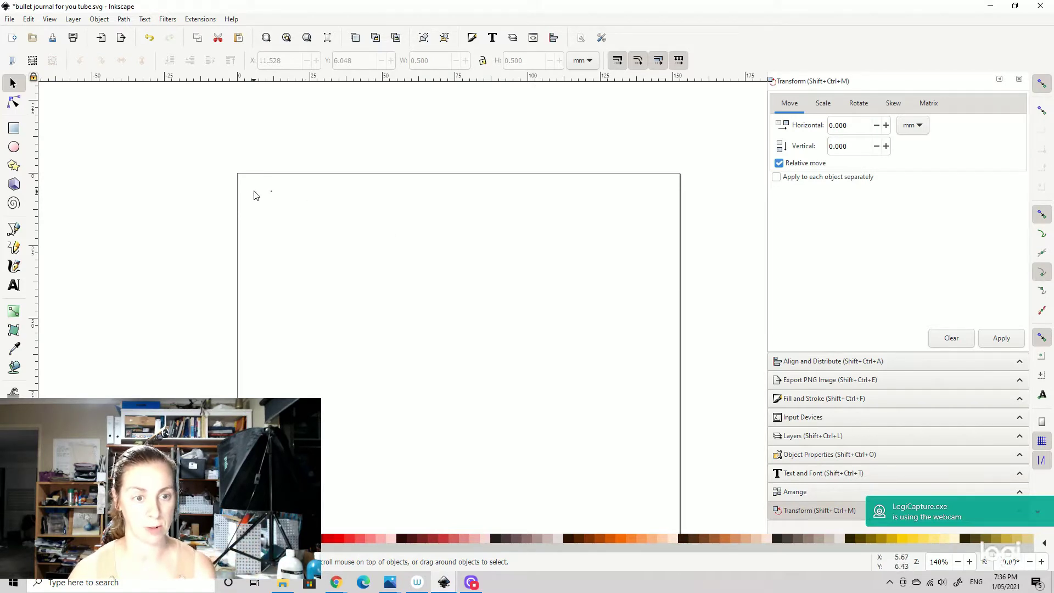
left_click_drag(261, 185, 301, 216)
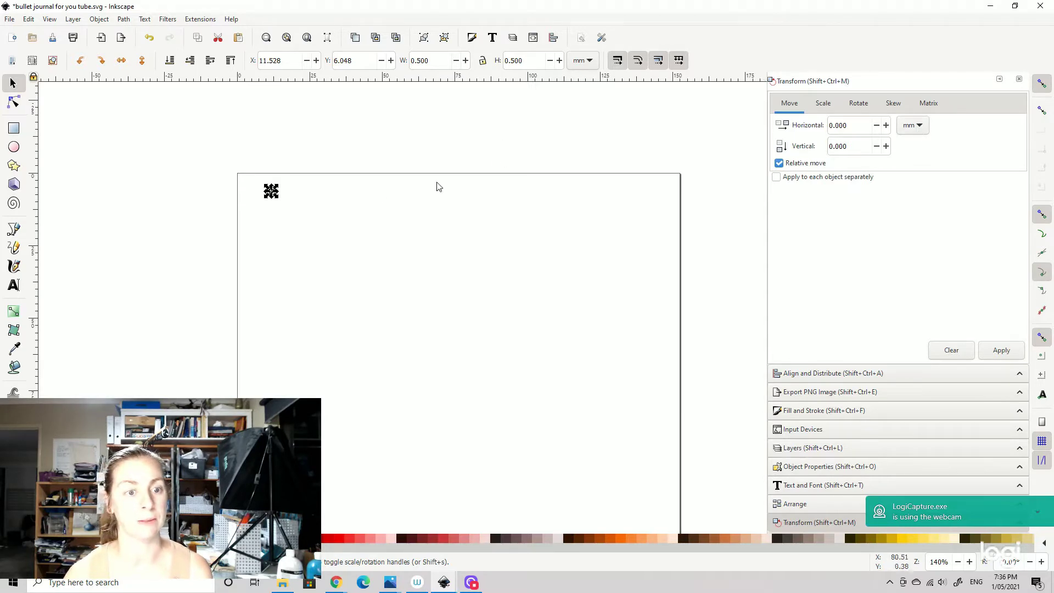
left_click(324, 225)
left_click_drag(264, 186, 306, 216)
left_click(316, 234)
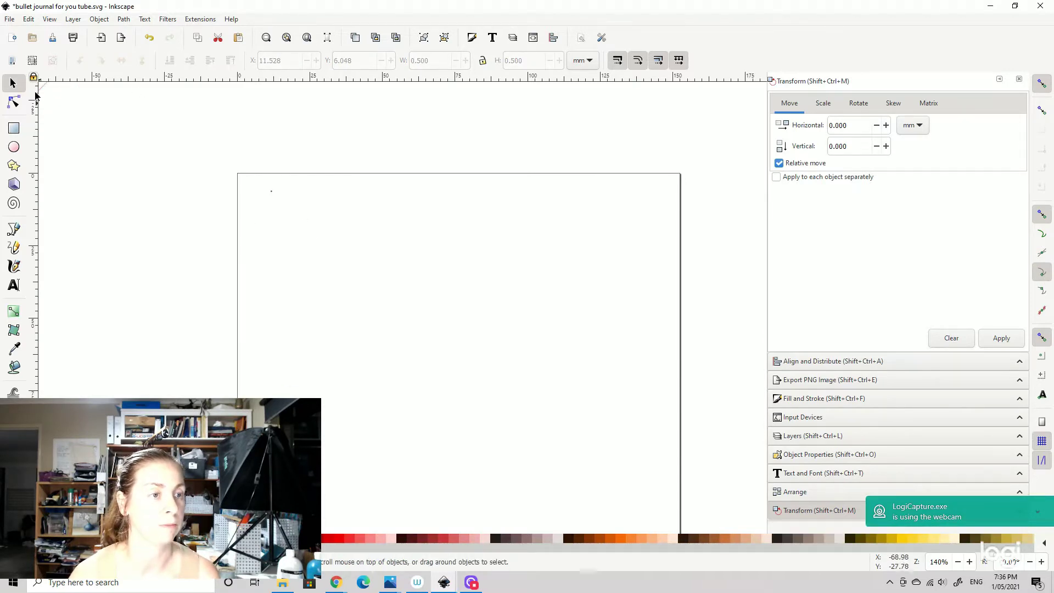
Add a horizontal and a vertical guide crossing near the page's upper-left corner and move the dot onto their intersection.
left_click_drag(80, 75, 94, 195)
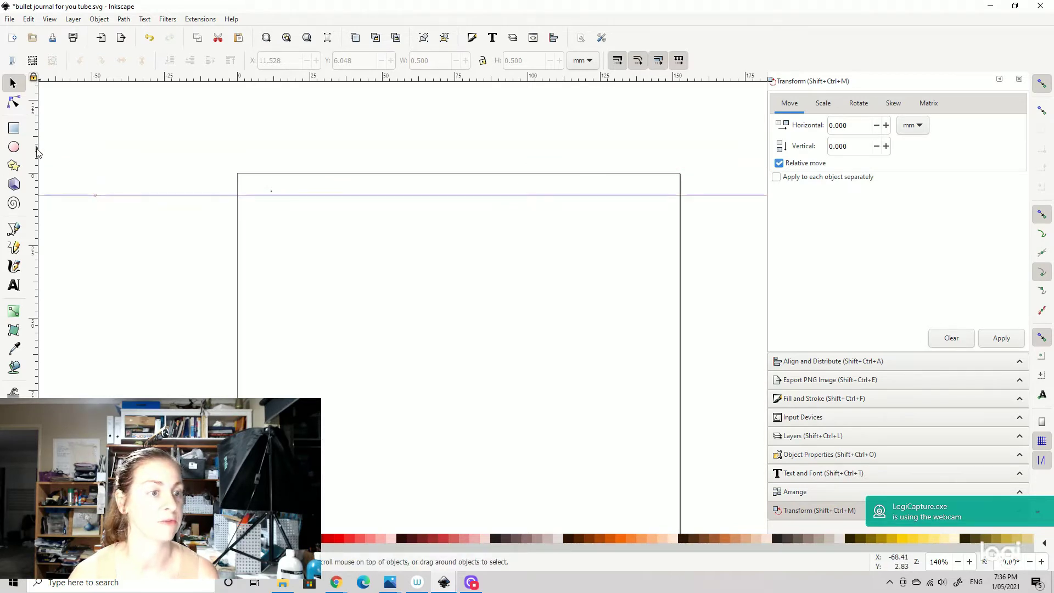
left_click_drag(36, 189, 265, 209)
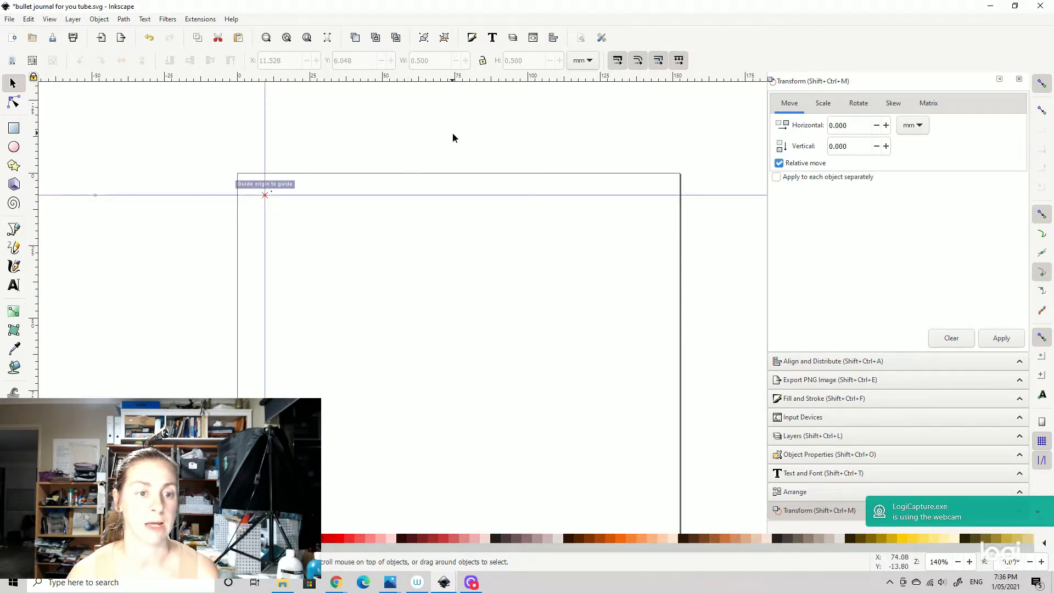
left_click_drag(241, 187, 287, 210)
scroll(256, 192, "up", 3)
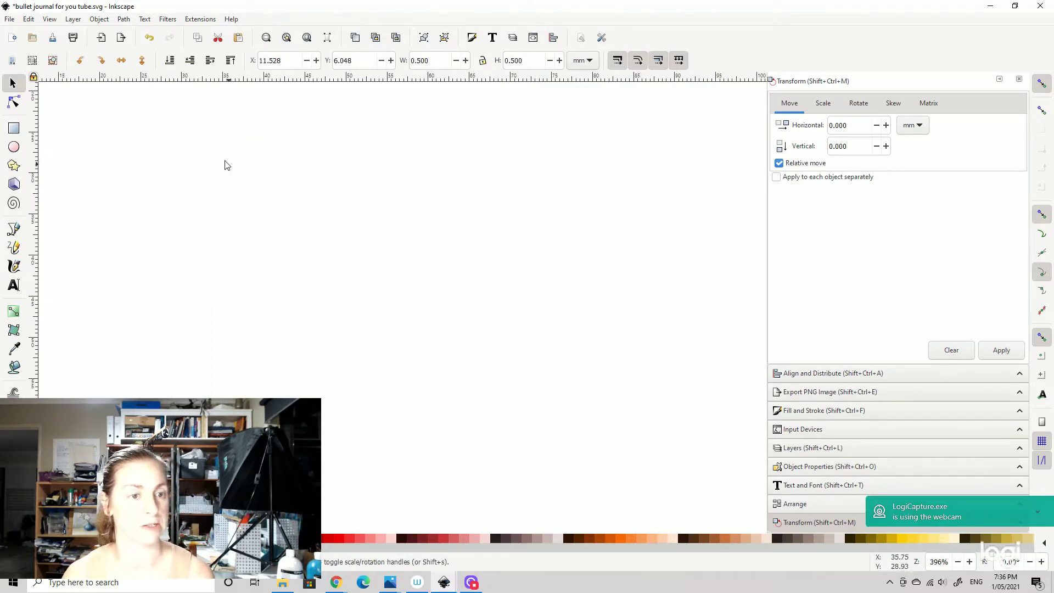
left_click_drag(298, 193, 282, 205)
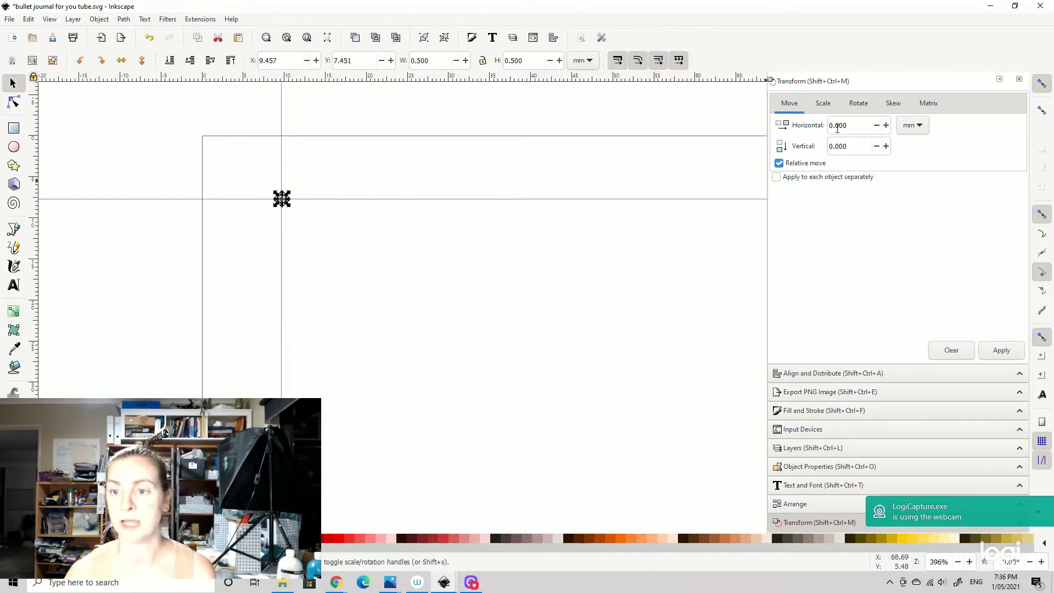
Duplicate the dot three times, shifting each copy 5 mm horizontally from the previous one with a relative Transform move.
double_click(856, 124)
type("0.")
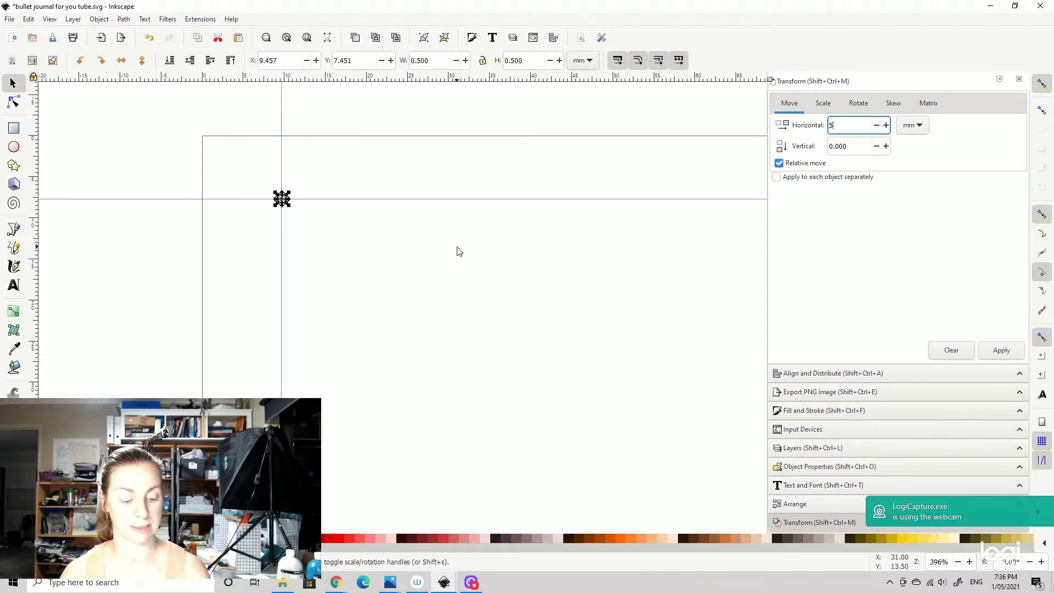
left_click(1004, 354)
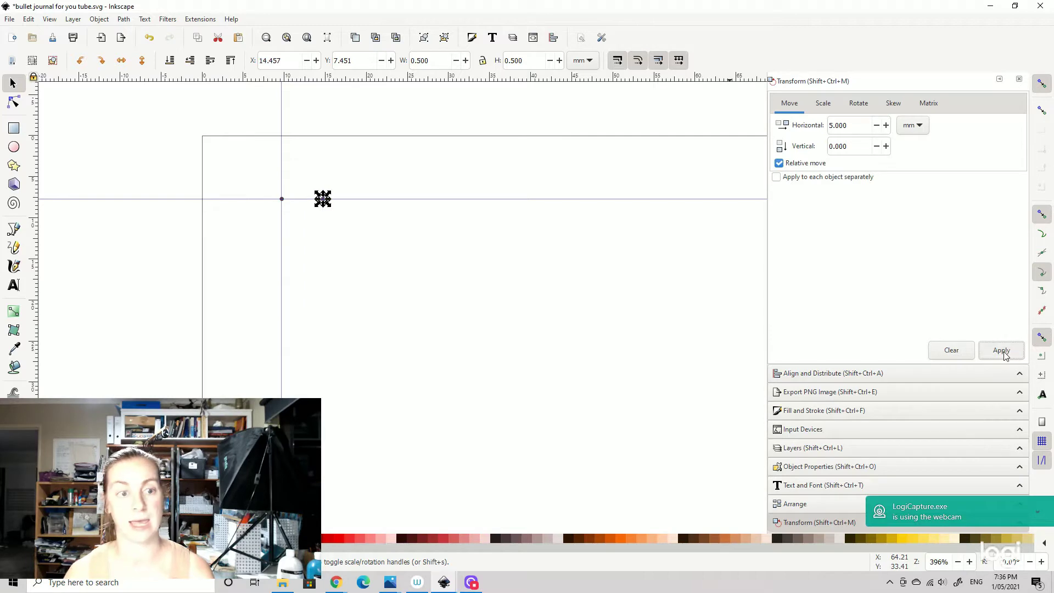
left_click(1004, 354)
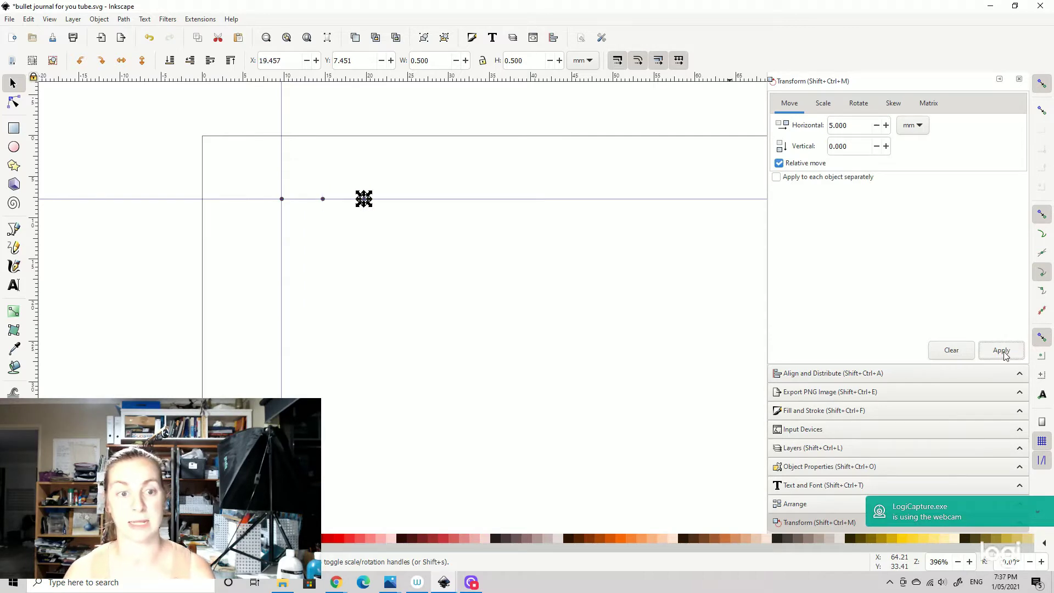
left_click(1004, 354)
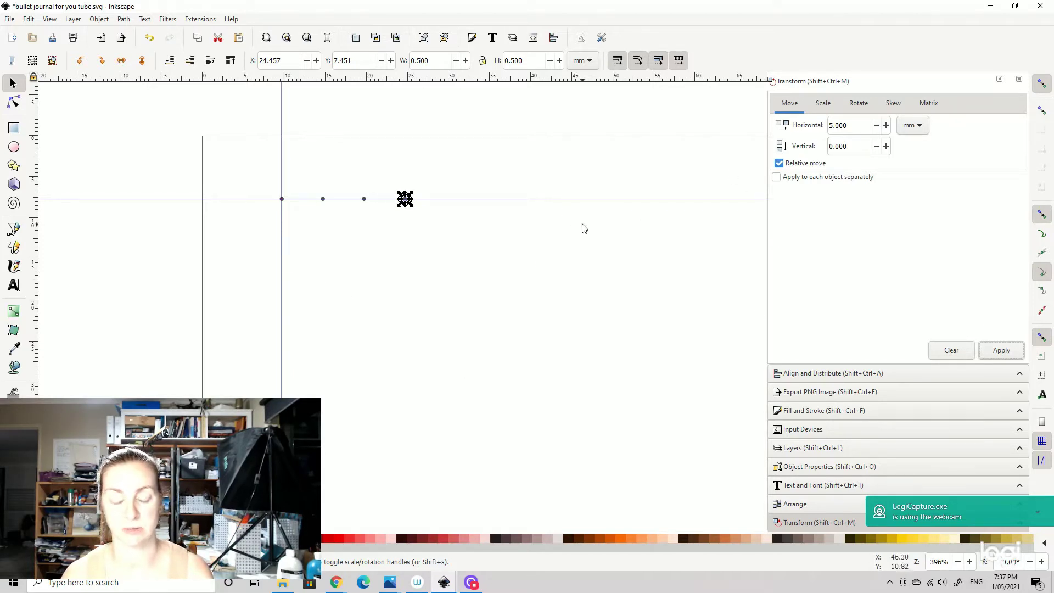
Duplicate the dot 25 more times, shifting each copy 5 mm horizontally from the previous one, to extend the row across the page.
key("minus")
key("minus")
left_click_drag(604, 312, 426, 286)
key("ctrl+d")
left_click(999, 350)
key("ctrl+d")
left_click(1000, 350)
key("ctrl+d")
left_click(1000, 350)
key("ctrl+d")
left_click(999, 351)
key("ctrl+d")
left_click(998, 352)
key("ctrl+d")
left_click(999, 351)
key("ctrl+d")
left_click(999, 351)
key("ctrl+d")
left_click(999, 351)
key("ctrl+d")
left_click(999, 351)
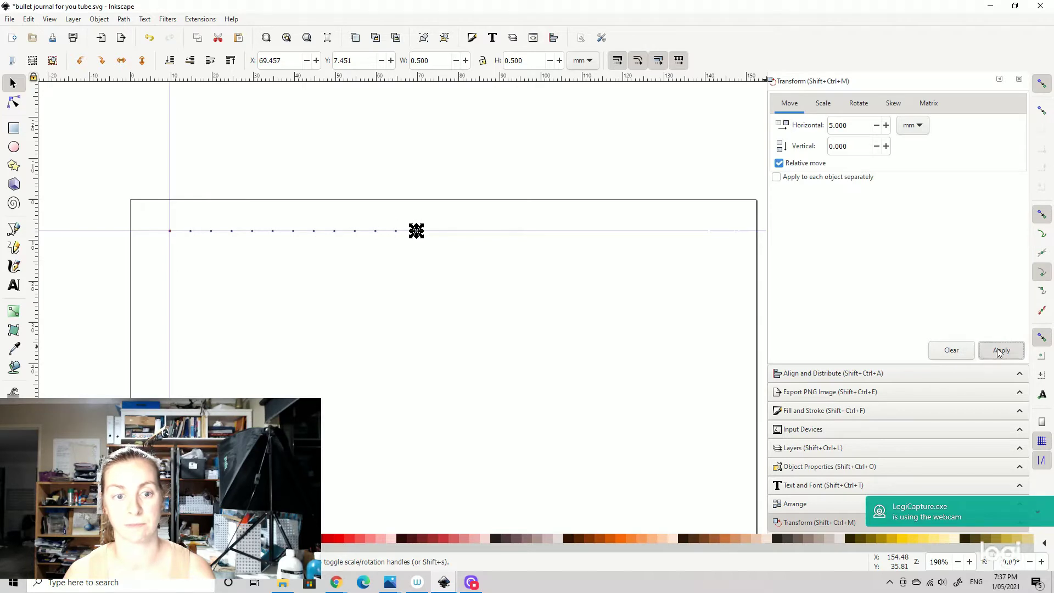
key("ctrl+d")
left_click(999, 351)
key("ctrl+d")
left_click(998, 351)
key("ctrl+d")
left_click(999, 351)
key("ctrl+d")
left_click(999, 351)
key("ctrl+d")
left_click(999, 351)
key("ctrl+d")
left_click(999, 351)
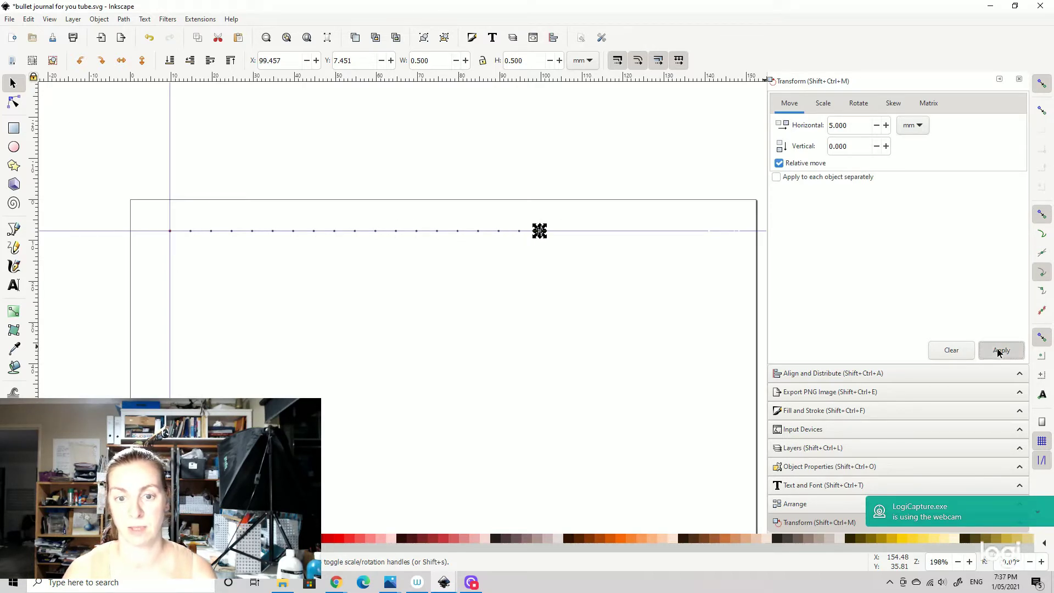
key("ctrl+d")
left_click(998, 351)
key("ctrl+d")
left_click(999, 352)
key("ctrl+d")
left_click(999, 352)
key("ctrl+d")
left_click(999, 351)
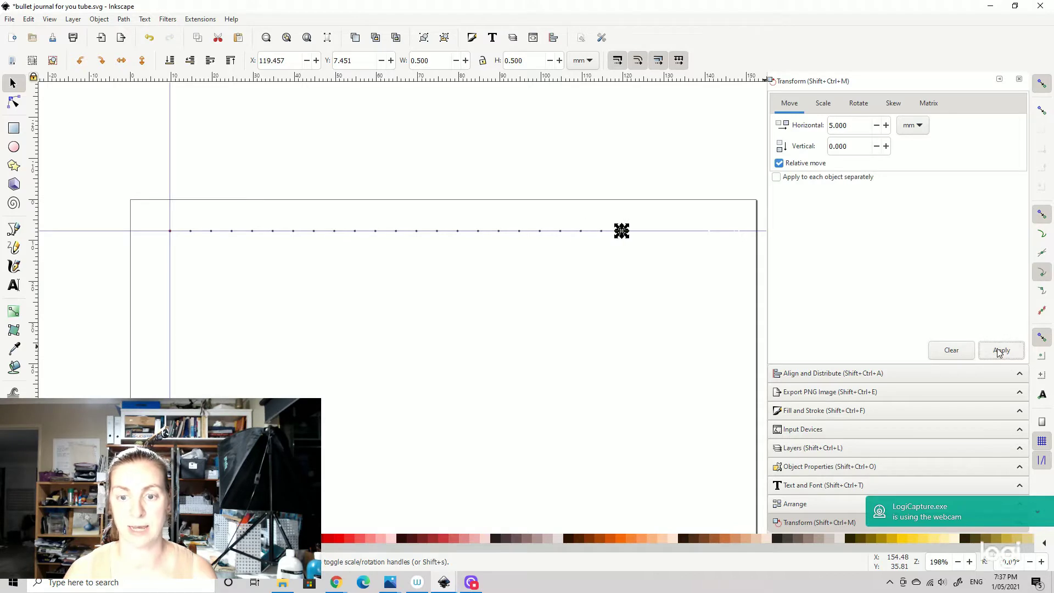
key("ctrl+d")
left_click(998, 351)
key("ctrl+d")
left_click(998, 352)
key("ctrl+d")
left_click(999, 351)
key("ctrl+d")
left_click(998, 351)
key("ctrl+d")
left_click(998, 351)
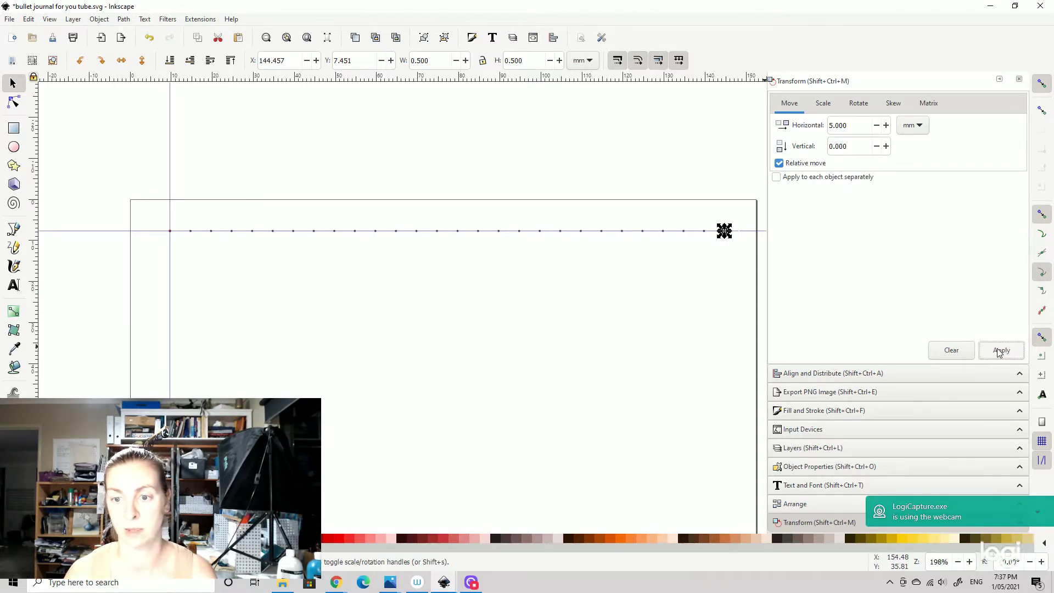
key("ctrl+d")
left_click(998, 351)
left_click(661, 355)
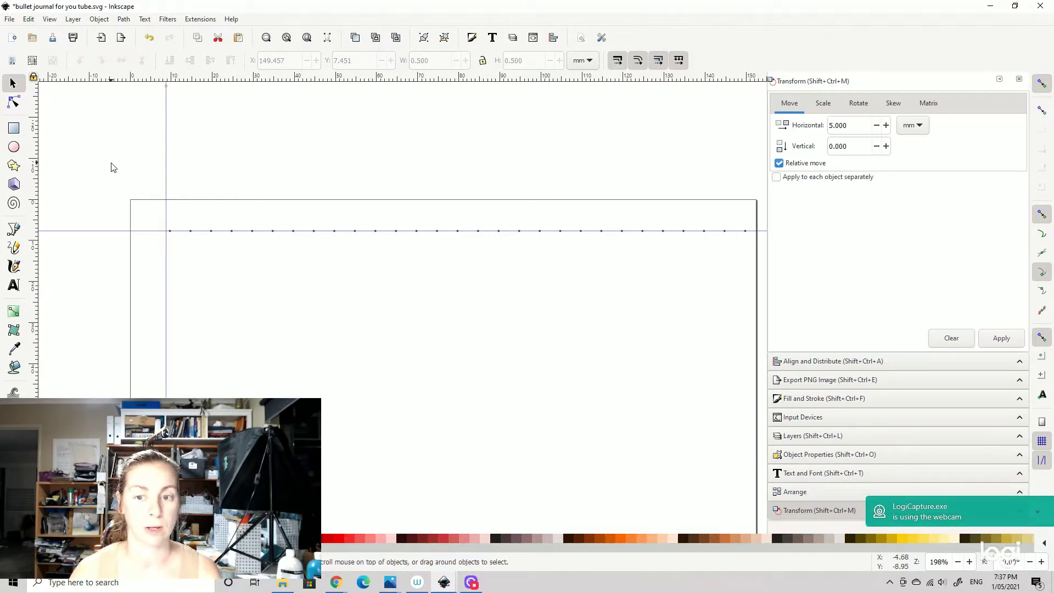
Duplicate the whole dot row and move the copy with a relative move of 0 mm horizontal and -5 mm vertical.
left_click_drag(99, 168, 778, 306)
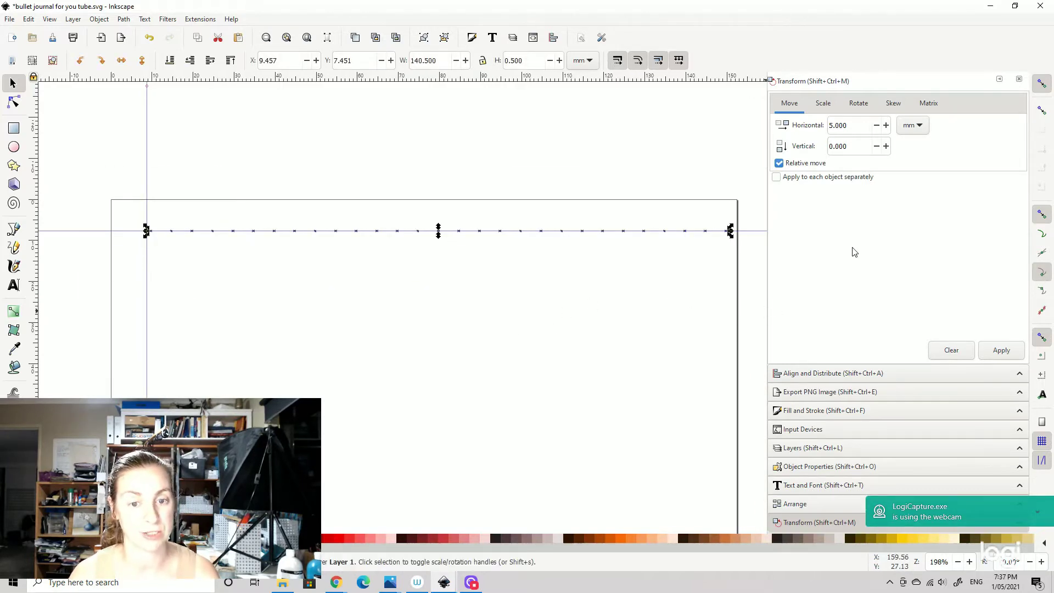
double_click(850, 126)
key("BackSpace")
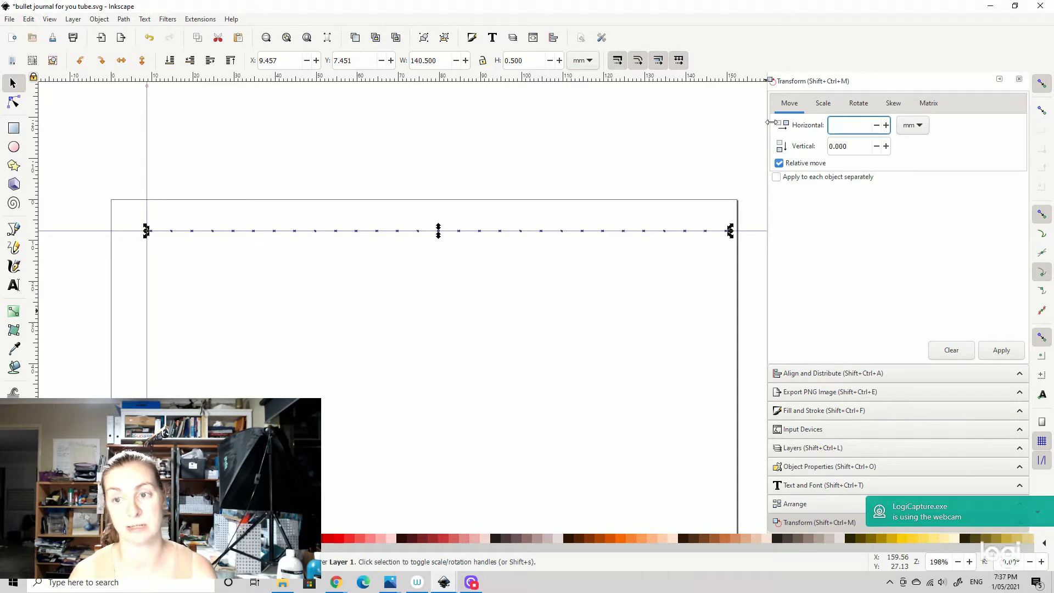
key("Tab")
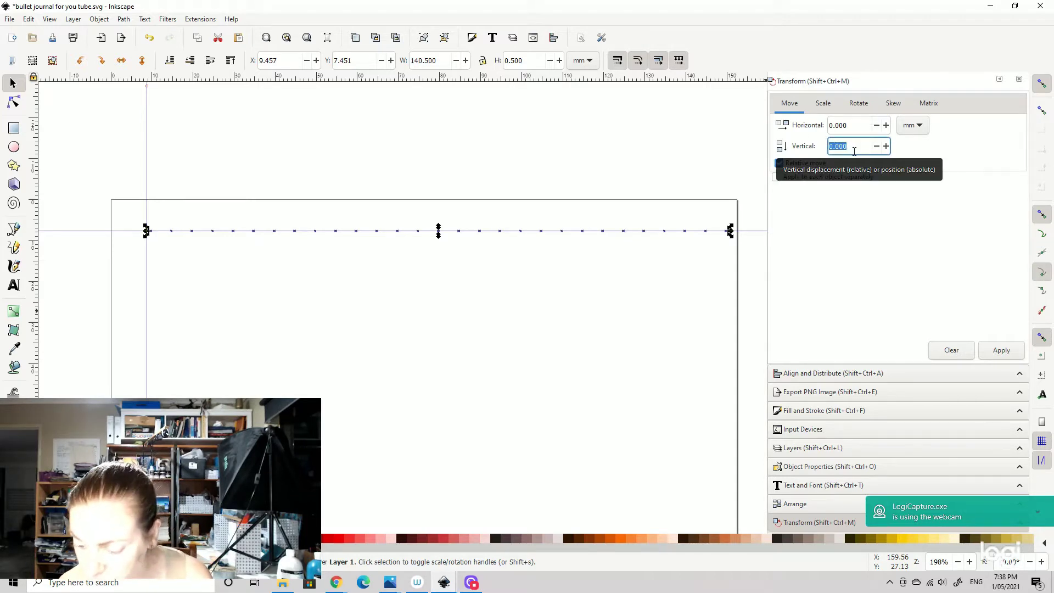
key("BackSpace")
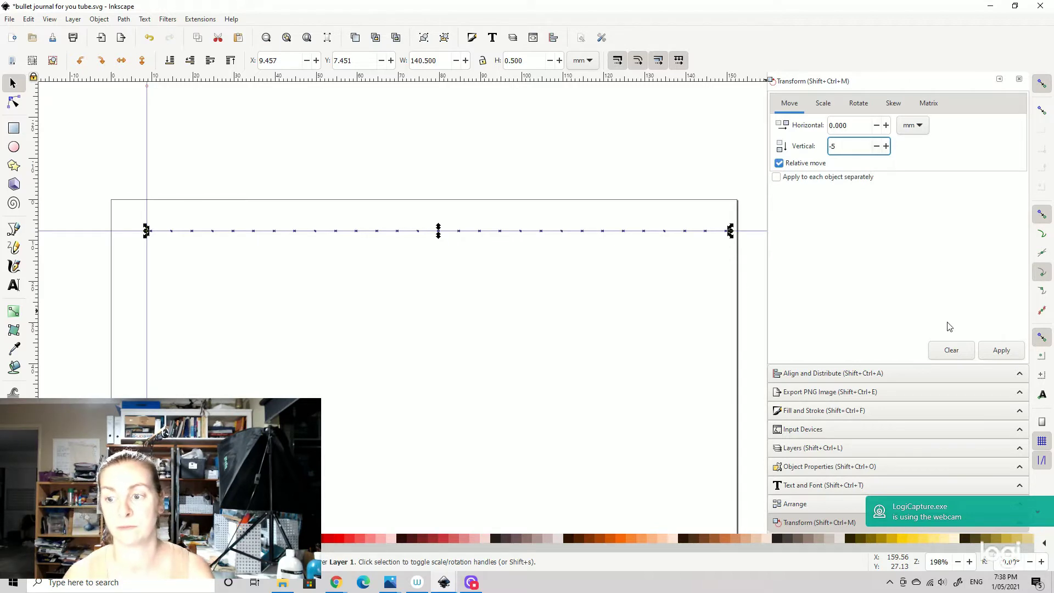
left_click(1001, 352)
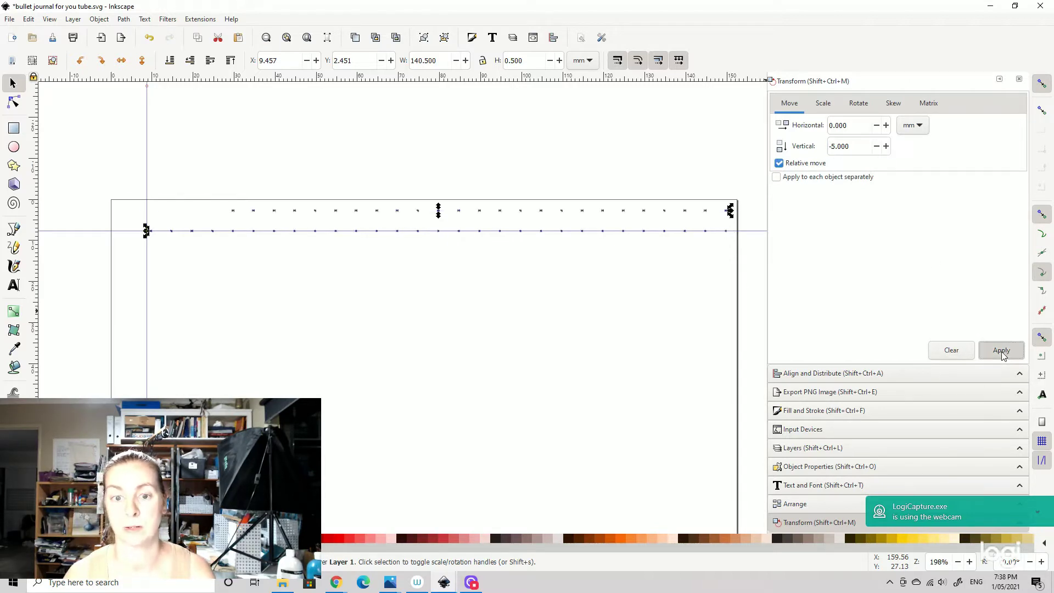
Duplicate the dot row on the horizontal guide 14 times, moving each copy 5 mm vertically from the previous one.
triple_click(842, 146)
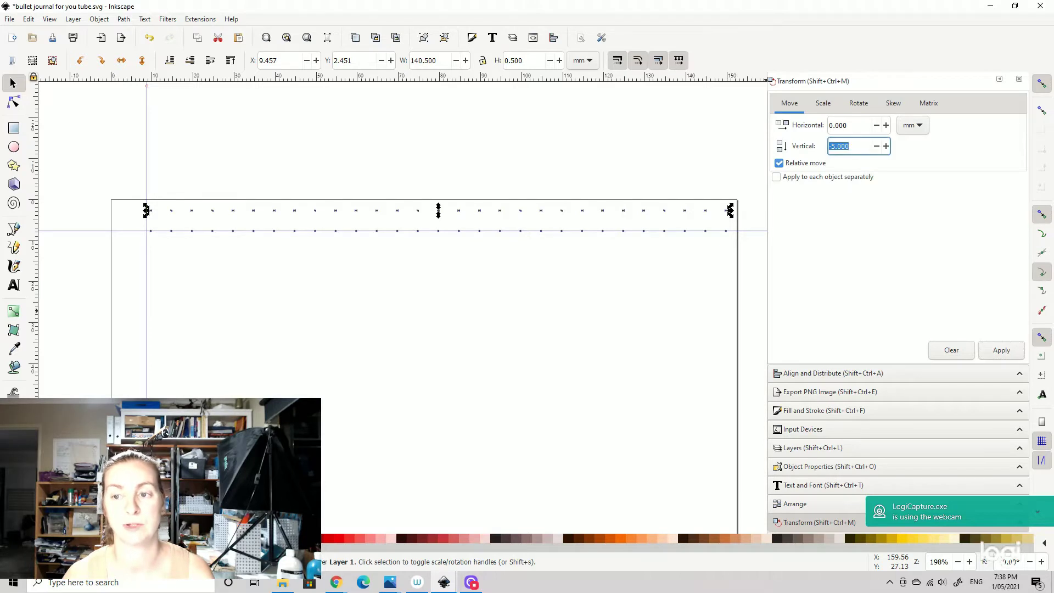
key("BackSpace")
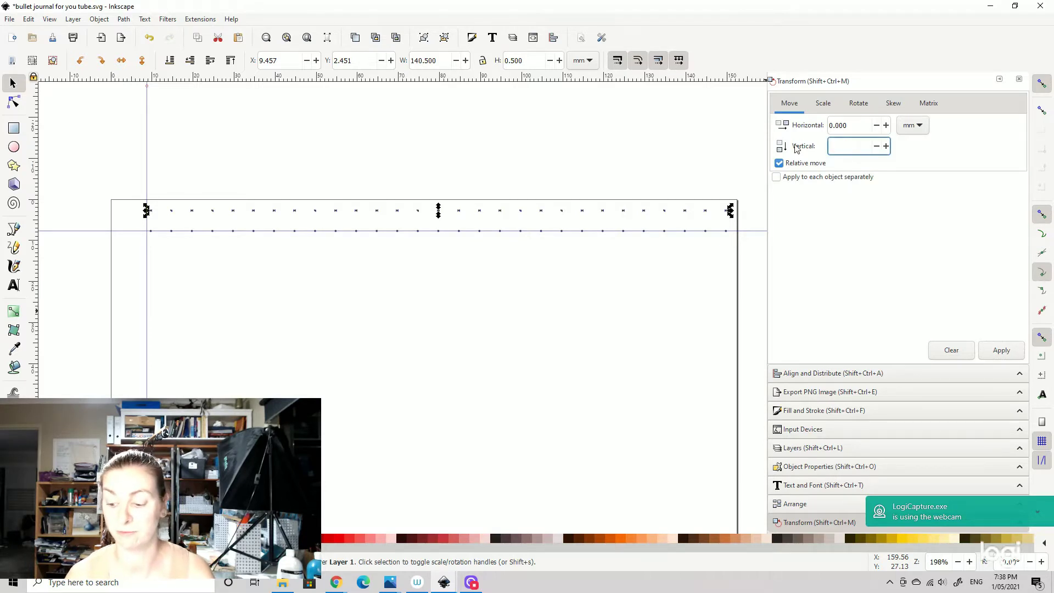
type("5")
left_click(543, 264)
left_click_drag(109, 223, 751, 282)
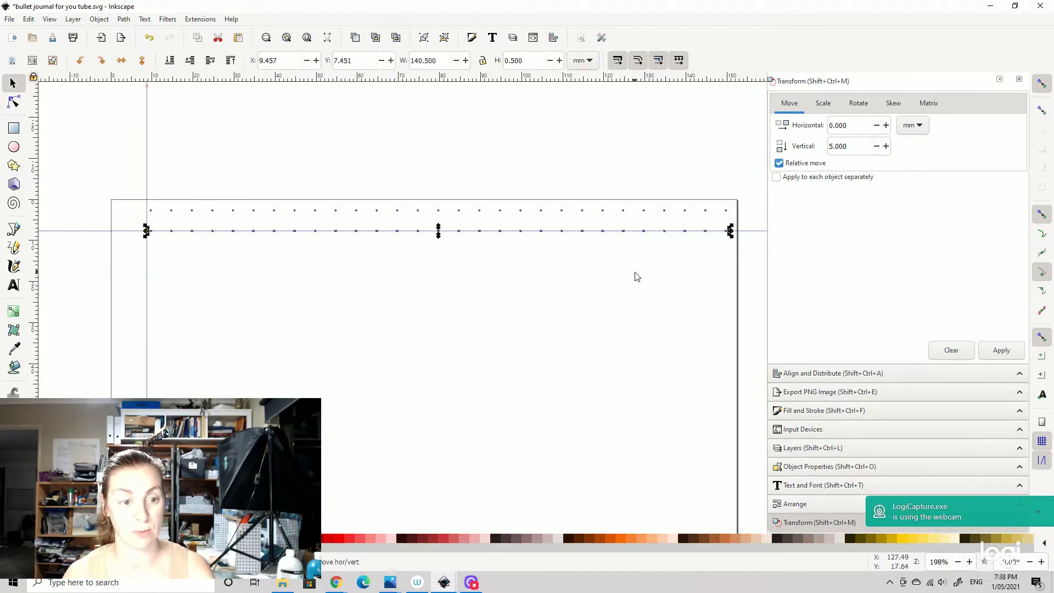
left_click(1003, 353)
left_click(1003, 353)
left_click(1003, 353)
left_click(1003, 354)
left_click(1003, 354)
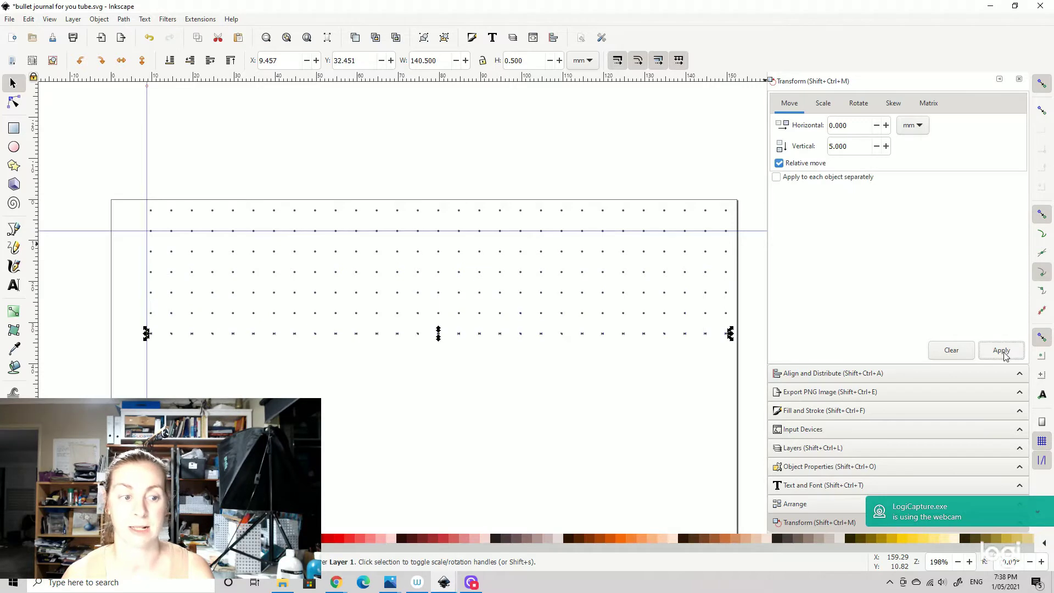
left_click(1003, 353)
left_click(1003, 354)
left_click(1003, 354)
left_click(1003, 354)
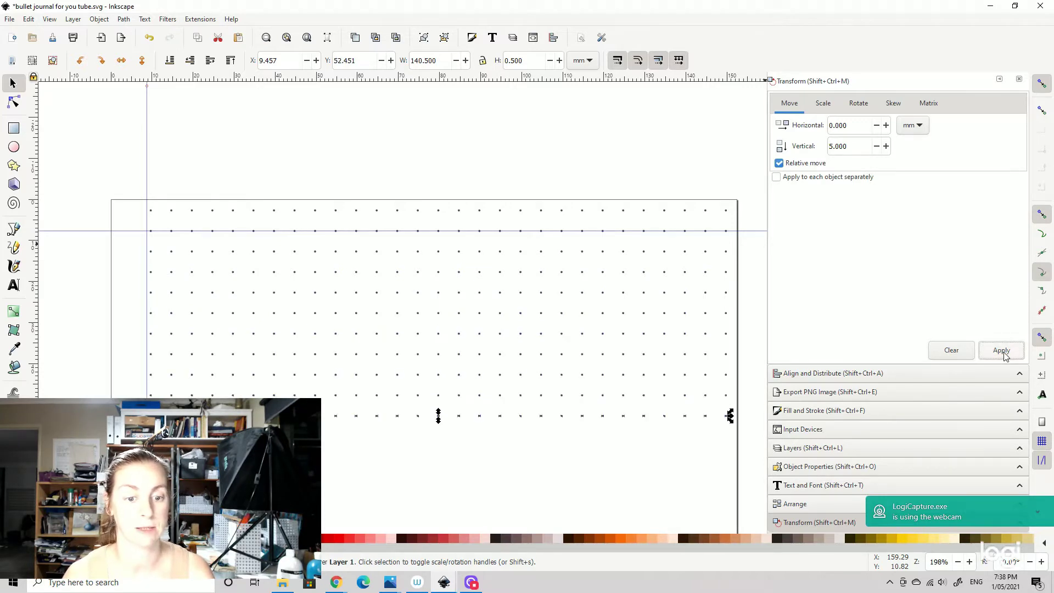
left_click(1003, 354)
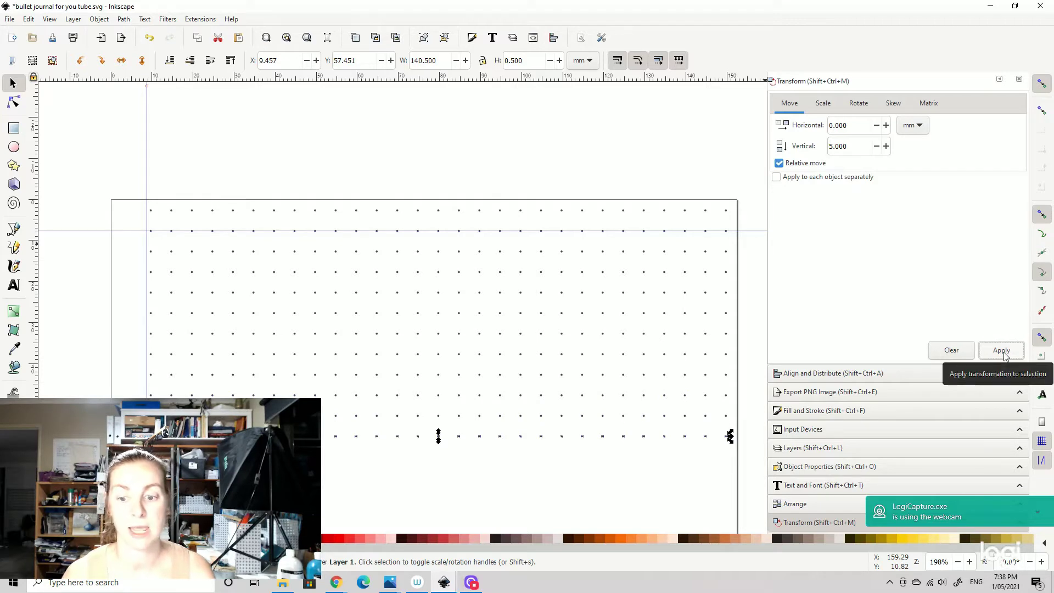
left_click(1005, 357)
left_click(1005, 357)
left_click(1005, 357)
left_click(1005, 357)
scroll(647, 336, "down", 5)
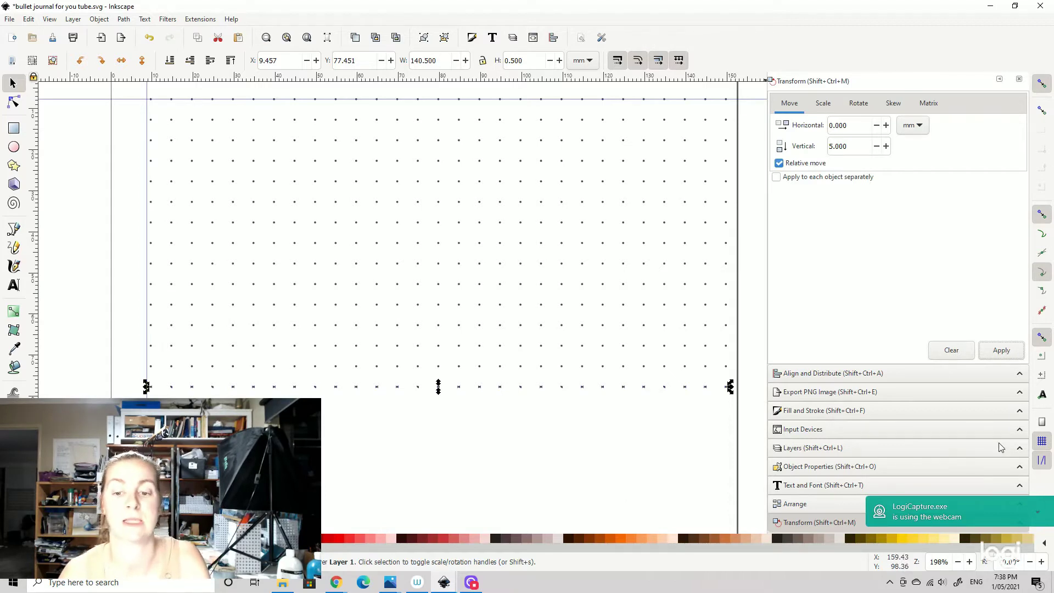
left_click(1001, 350)
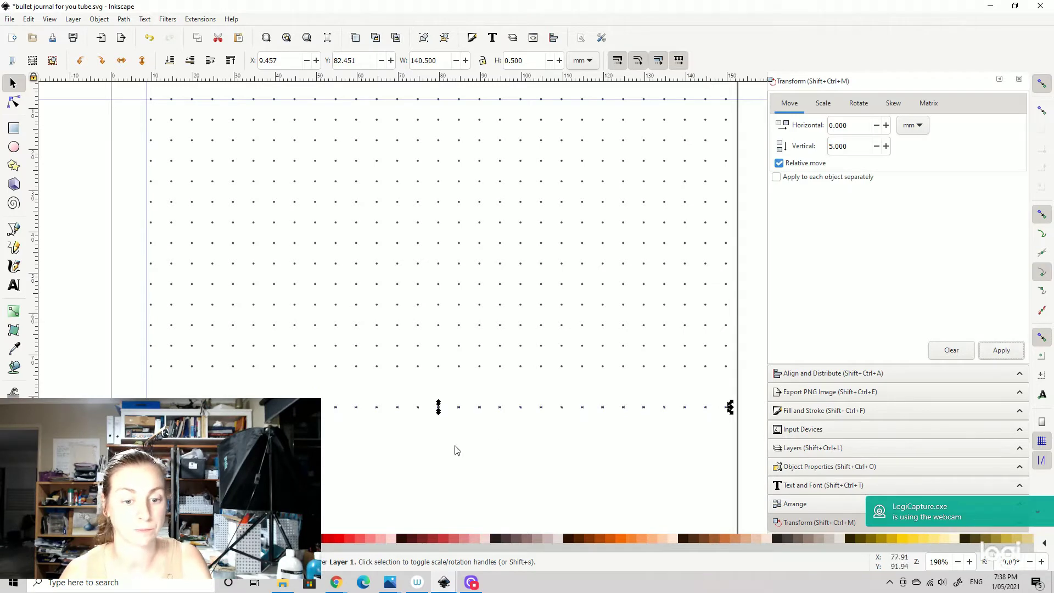
left_click(125, 372)
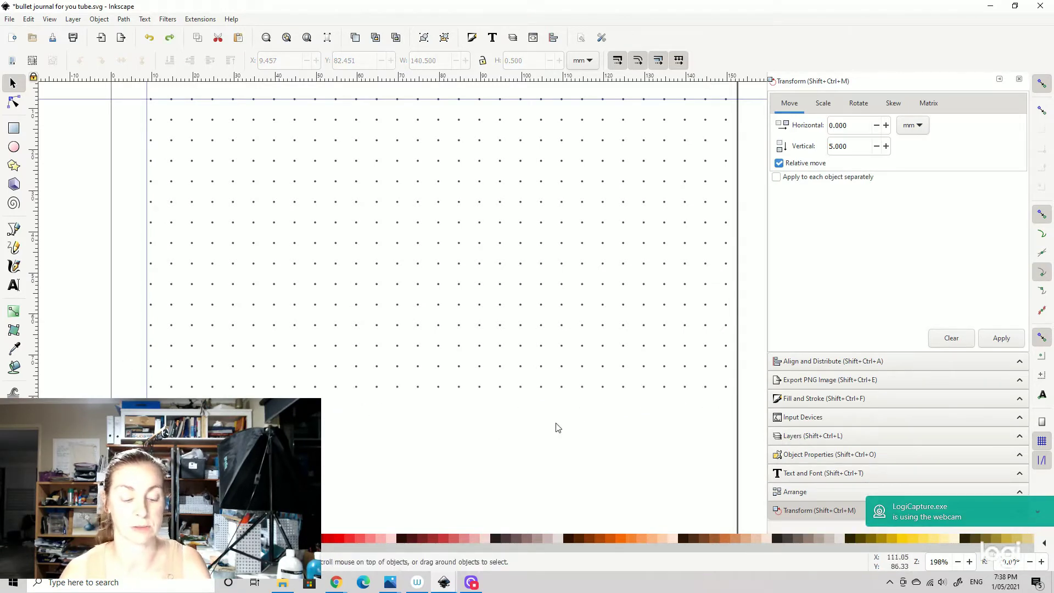
left_click(1008, 343)
left_click_drag(99, 368, 746, 477)
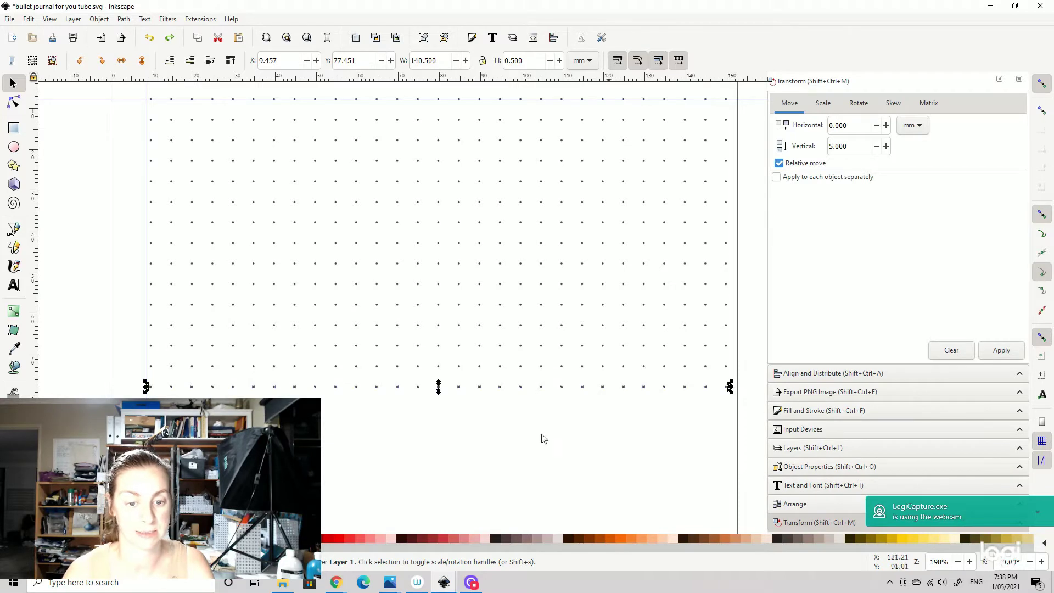
key("Escape")
Select the lowest dot row and duplicate it 15 times, moving each copy 5 mm vertically from the previous one.
left_click_drag(141, 378, 741, 447)
left_click(997, 351)
left_click(998, 353)
left_click(997, 351)
left_click(998, 351)
left_click(998, 351)
left_click(998, 351)
left_click(997, 351)
left_click(998, 351)
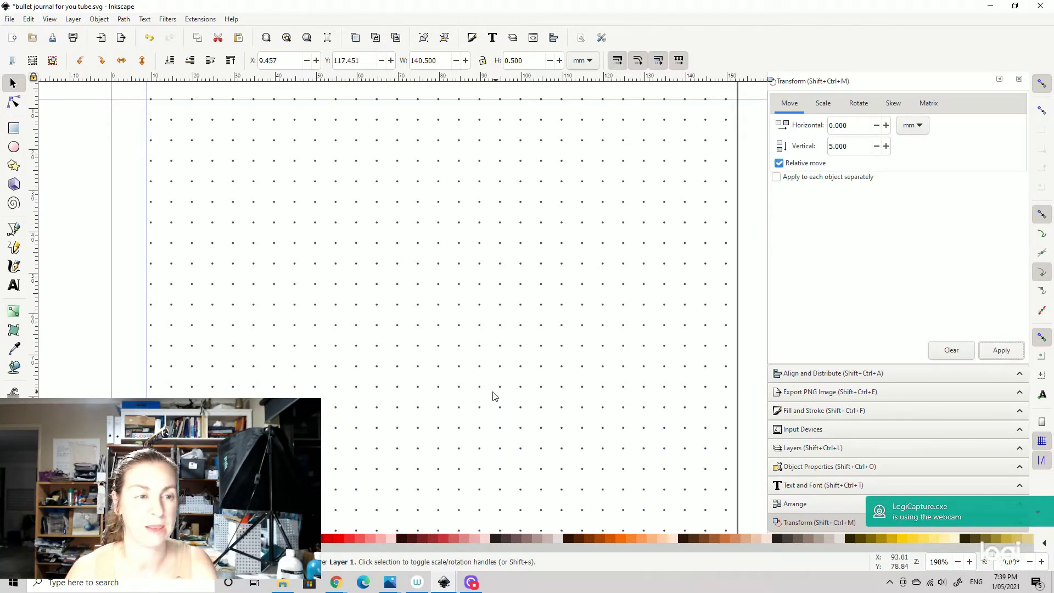
scroll(479, 388, "down", 1)
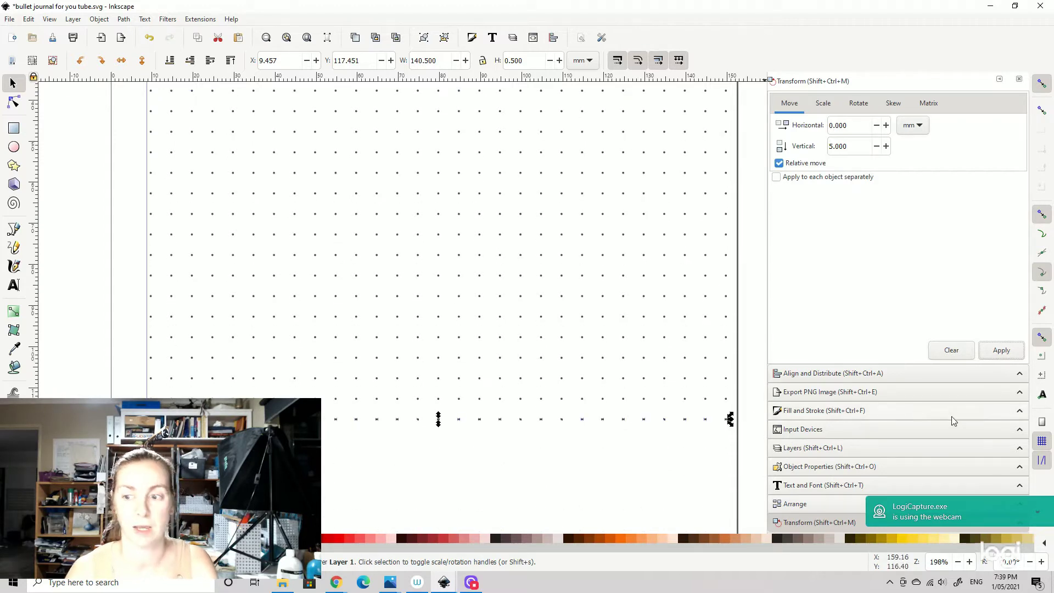
left_click(1000, 352)
left_click(1000, 353)
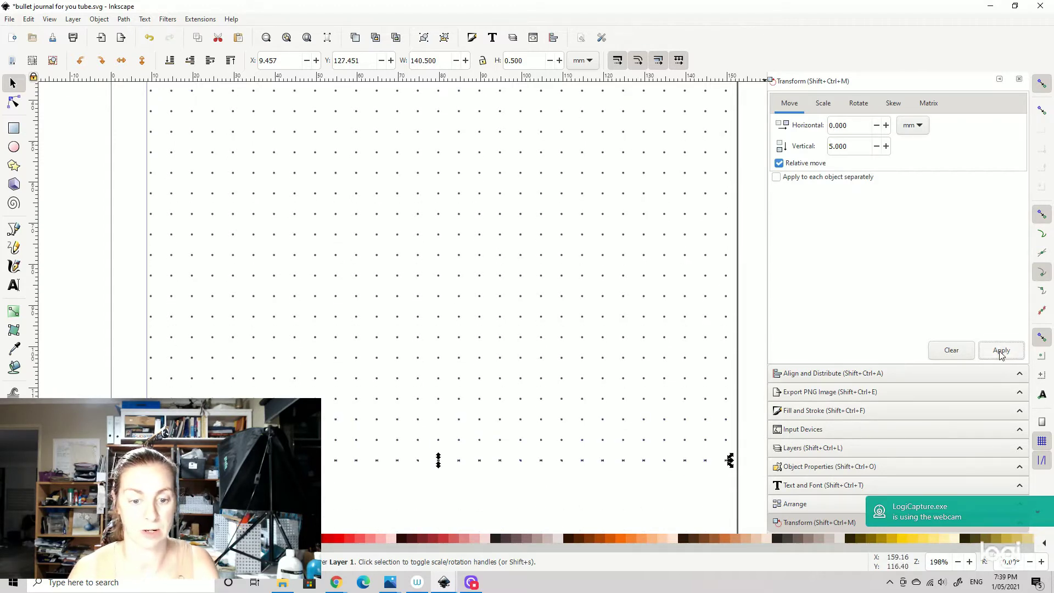
left_click(1000, 353)
left_click(1001, 352)
left_click(1000, 352)
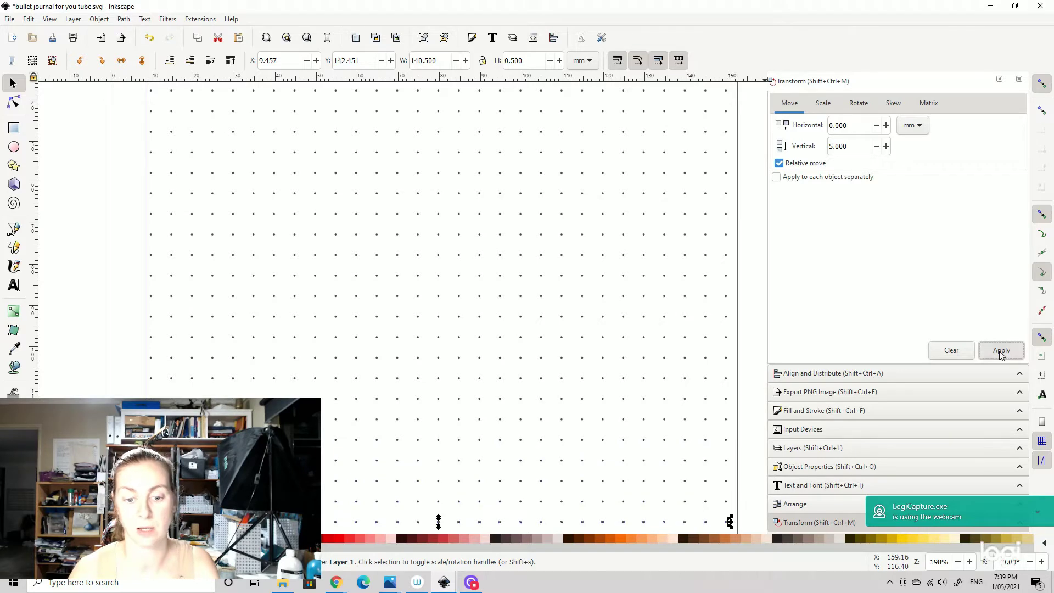
left_click(1000, 352)
left_click(1000, 353)
scroll(521, 365, "down", 6)
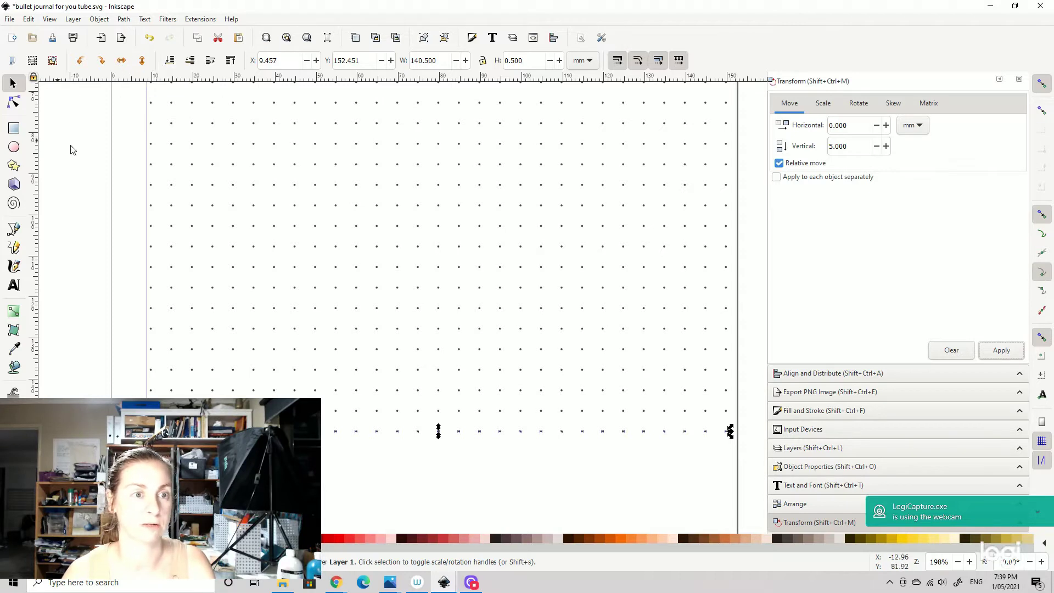
Delete the extra dot row between the horizontal guide and the page's upper edge.
key("minus")
key("minus")
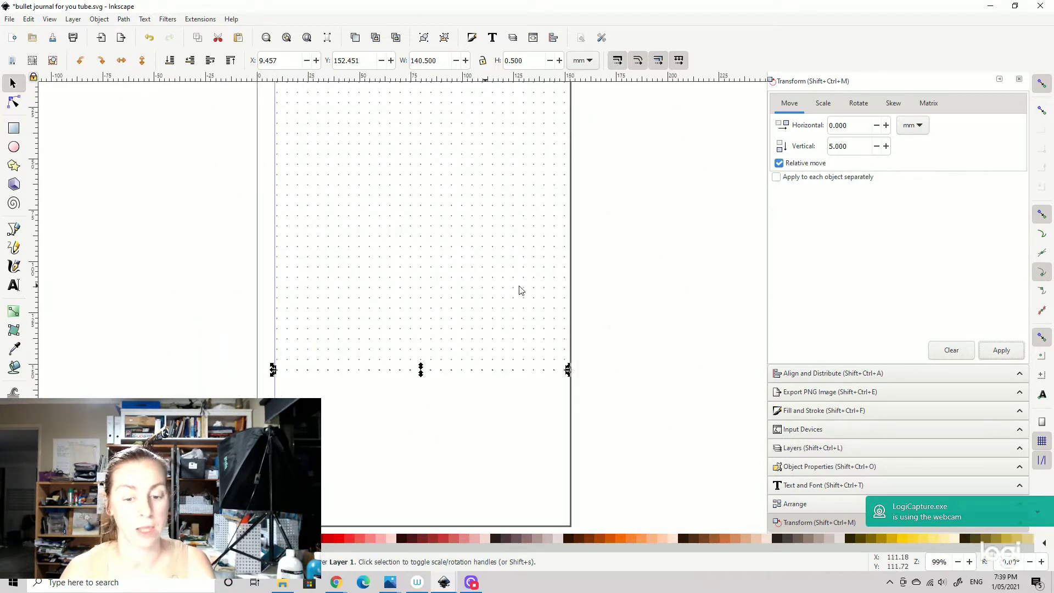
scroll(653, 222, "up", 3)
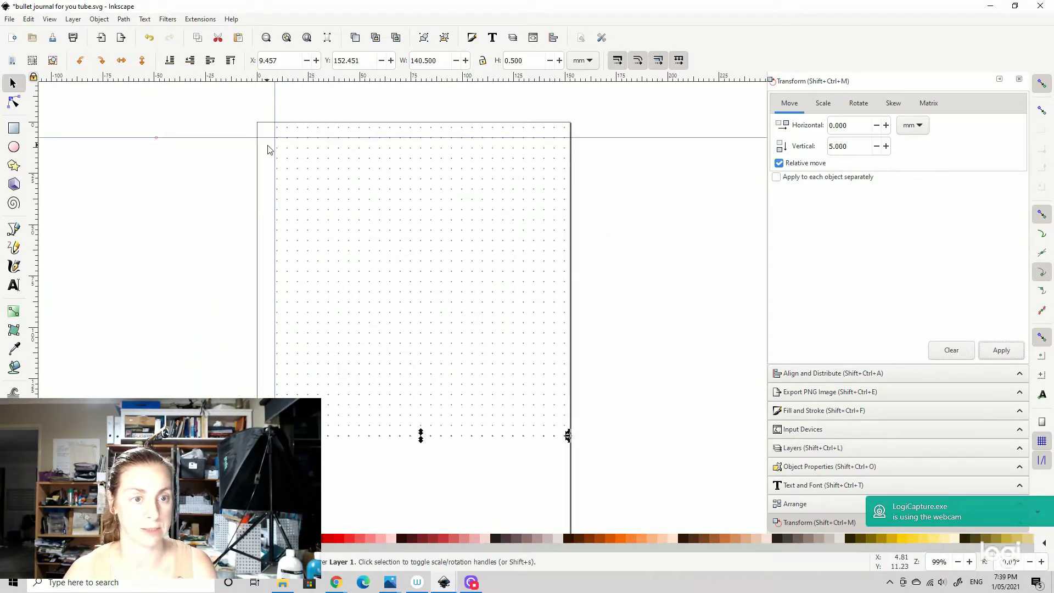
left_click_drag(238, 106, 602, 138)
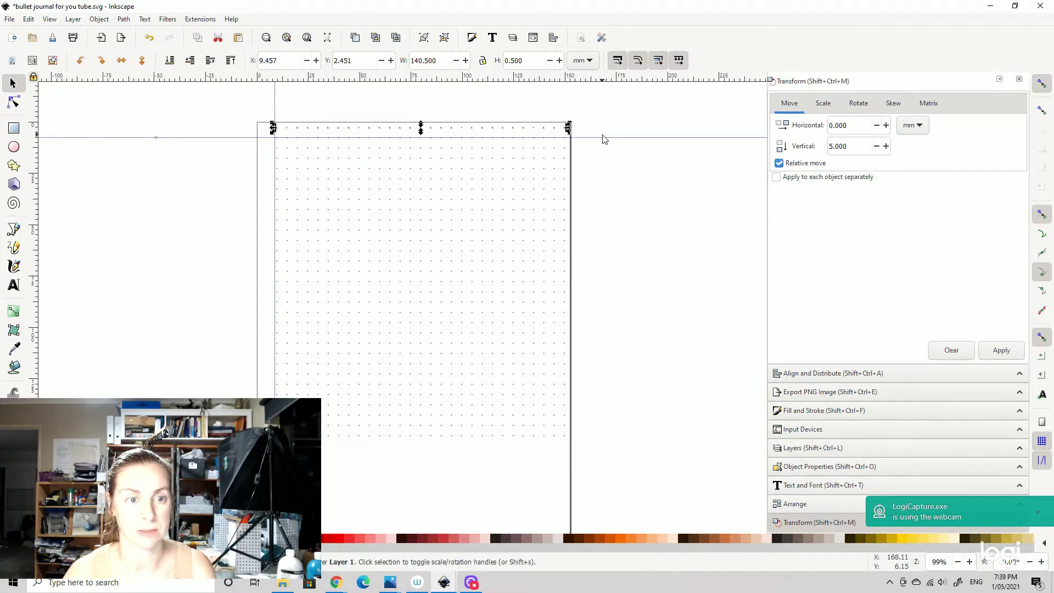
key("Delete")
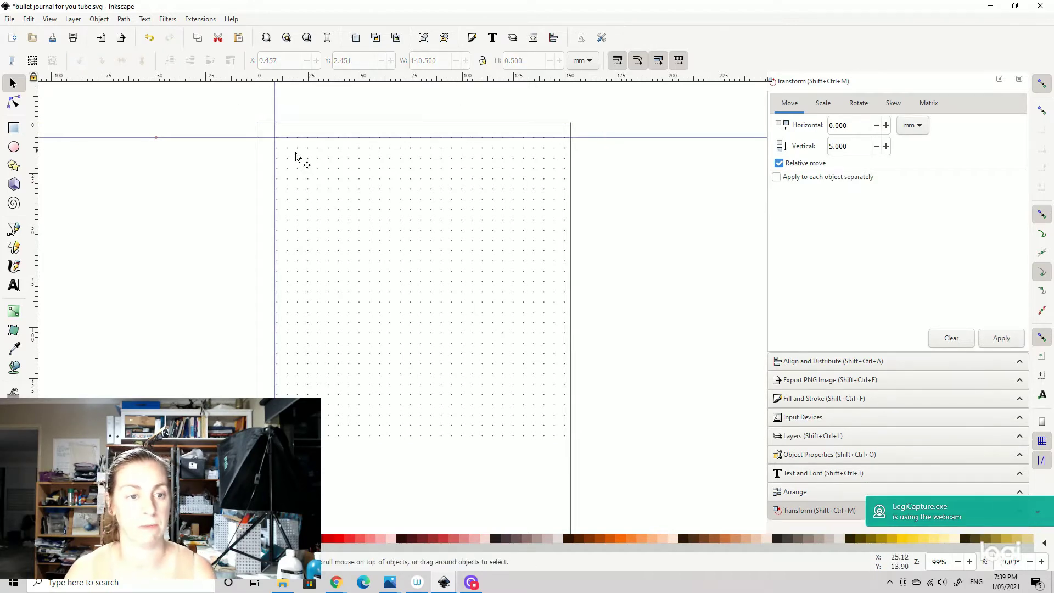
Select the entire dot grid and center it horizontally relative to the page.
left_click_drag(173, 111, 630, 494)
left_click(799, 373)
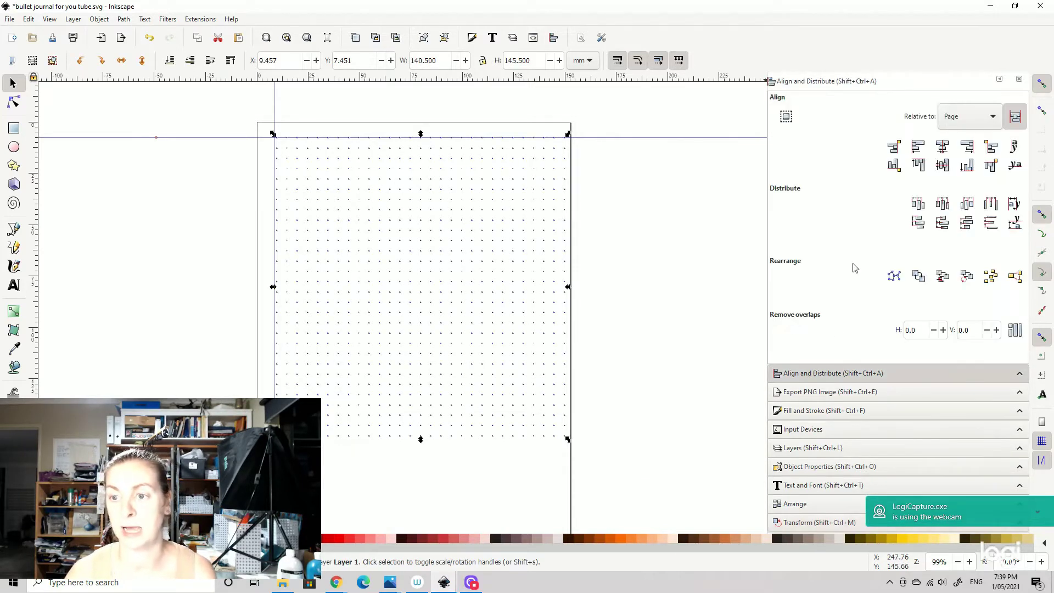
left_click(944, 149)
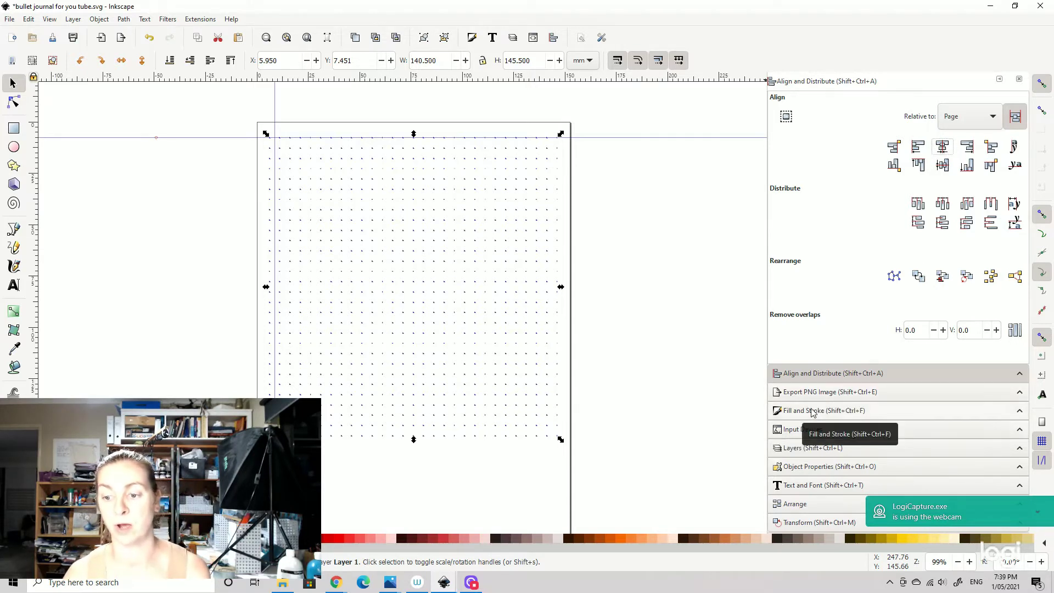
Shift the selected dot grid three times with a relative move of 0.1 mm horizontal and 0 mm vertical.
left_click(801, 524)
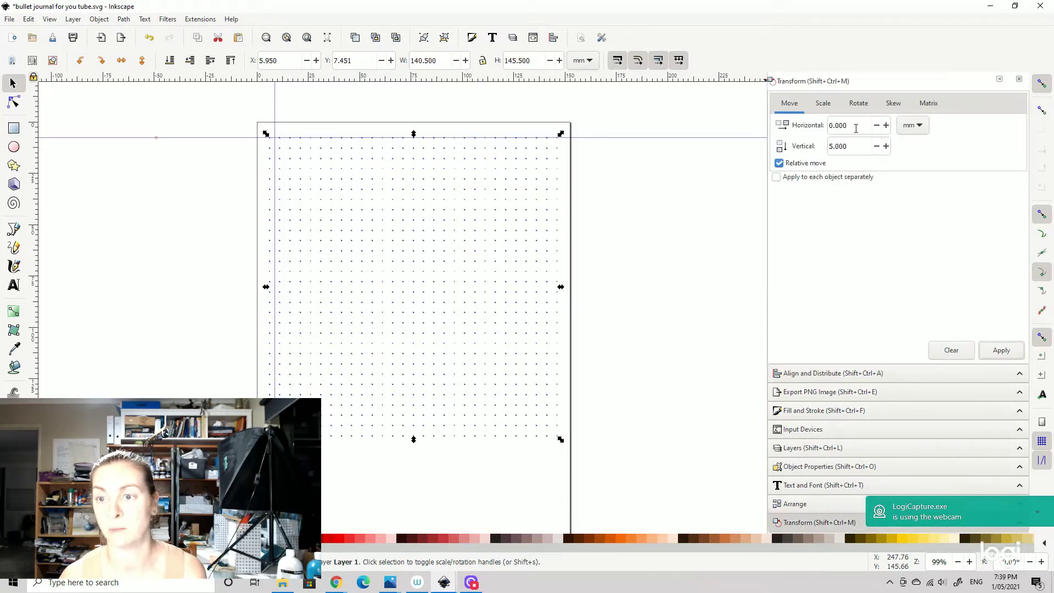
triple_click(845, 146)
key("BackSpace")
key("shift+Tab")
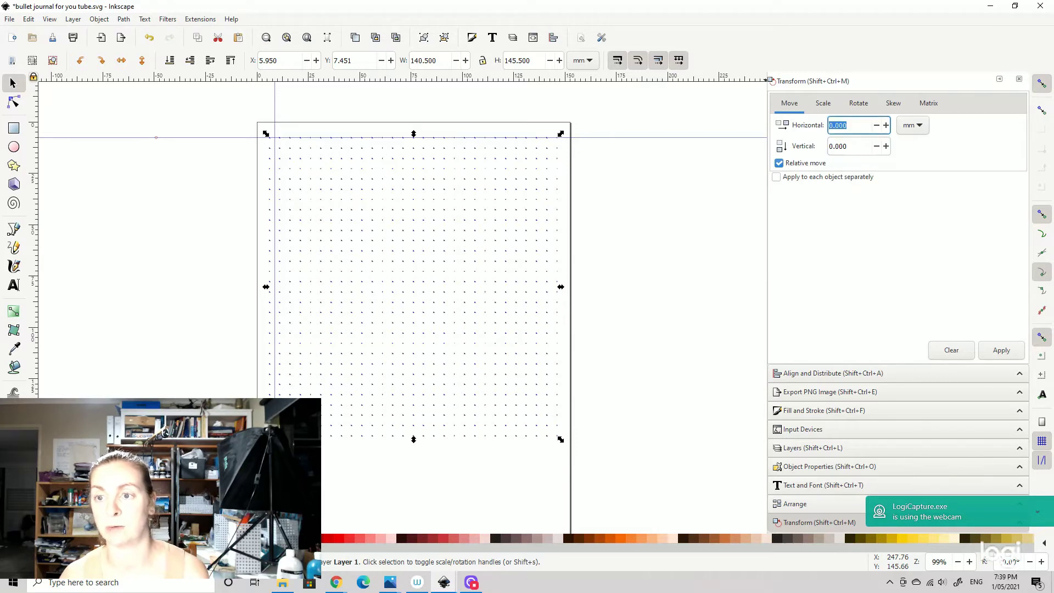
type("0.1")
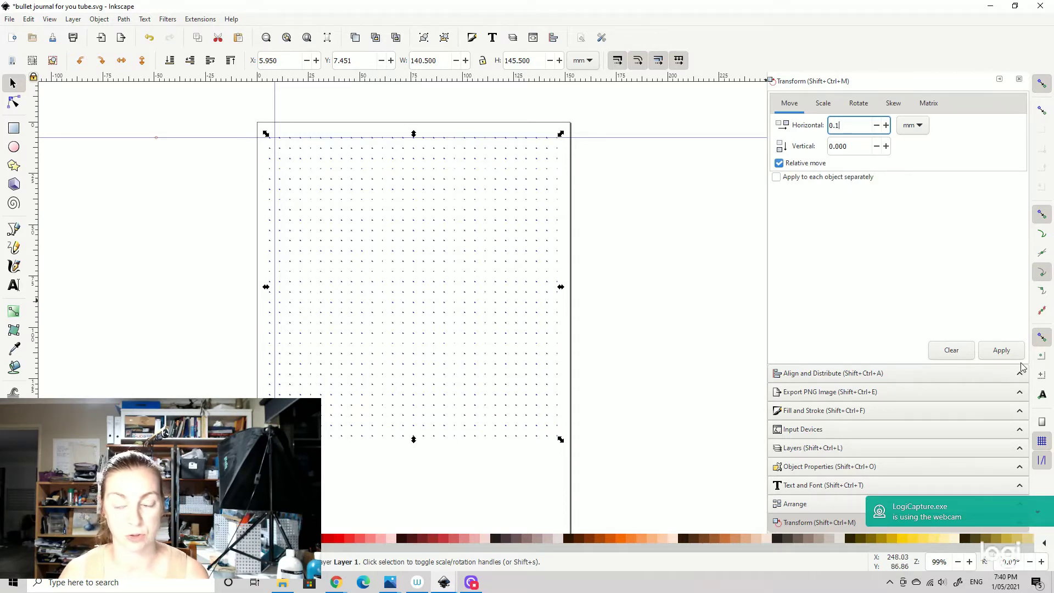
left_click(1003, 352)
left_click(1004, 355)
left_click(1004, 355)
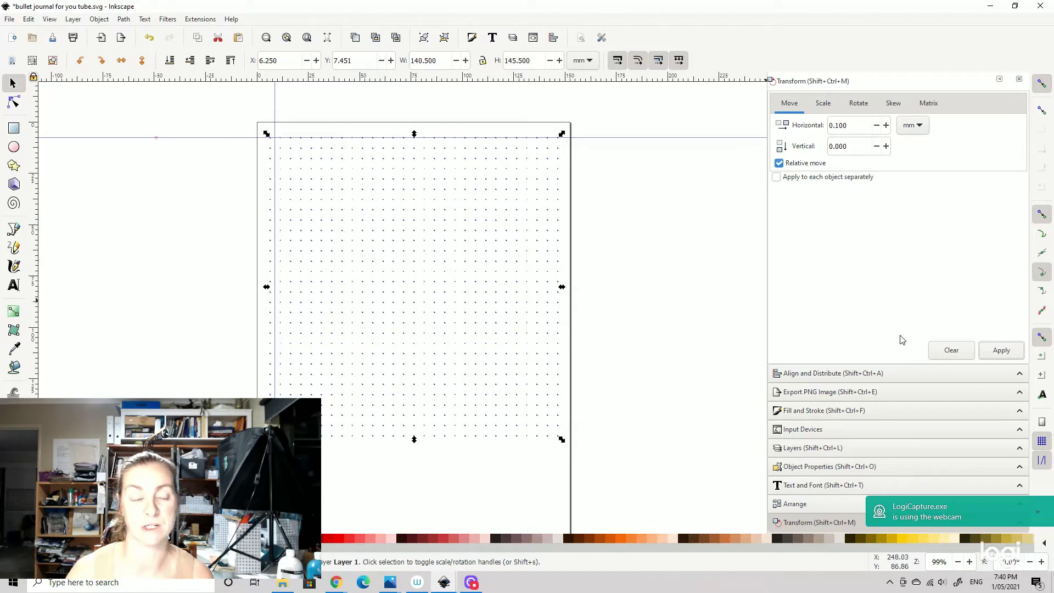
Delete the dot column nearest the page's right edge.
left_click(602, 159)
left_click_drag(554, 129, 593, 447)
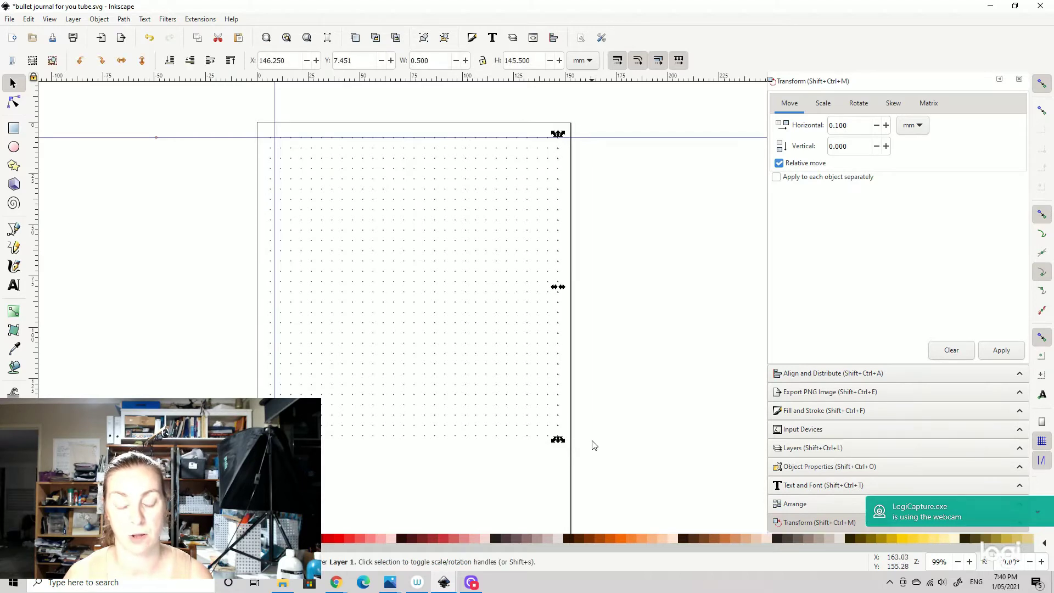
key("Delete")
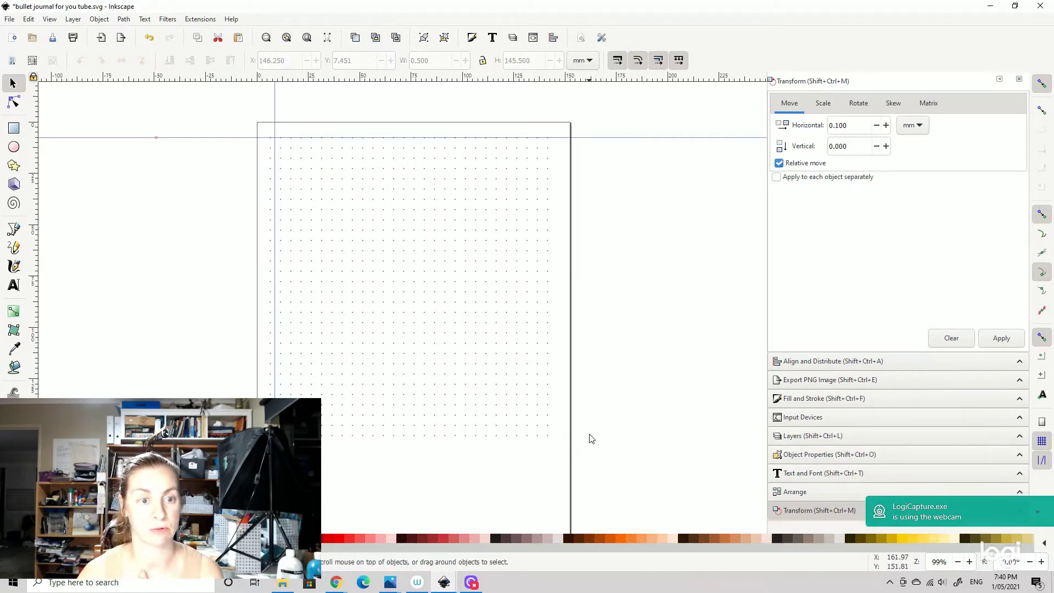
Select all the remaining dots and center them horizontally relative to the page.
left_click_drag(213, 104, 645, 500)
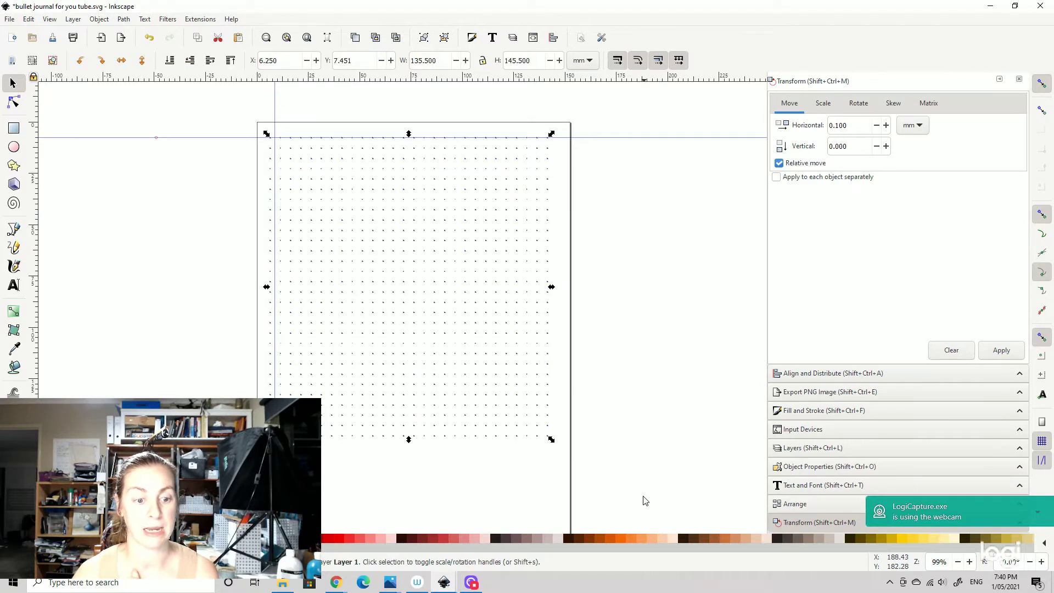
left_click(839, 376)
left_click(943, 147)
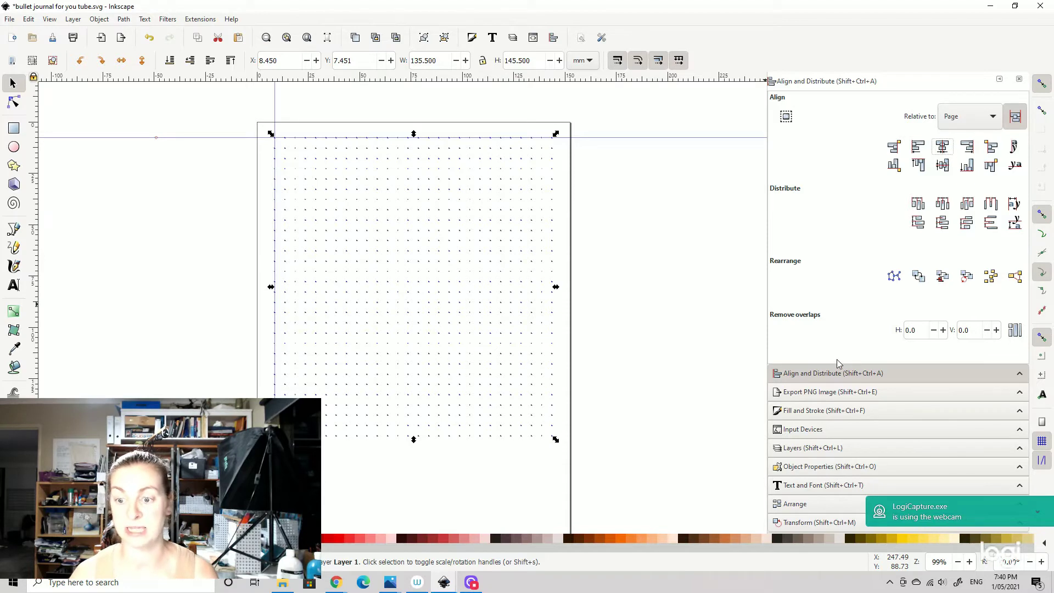
Shift the selected dot grid down with six relative moves of 0 mm horizontal and 0.1 mm vertical.
left_click(805, 524)
left_click_drag(859, 123, 817, 122)
key("BackSpace")
key("Tab")
type("0")
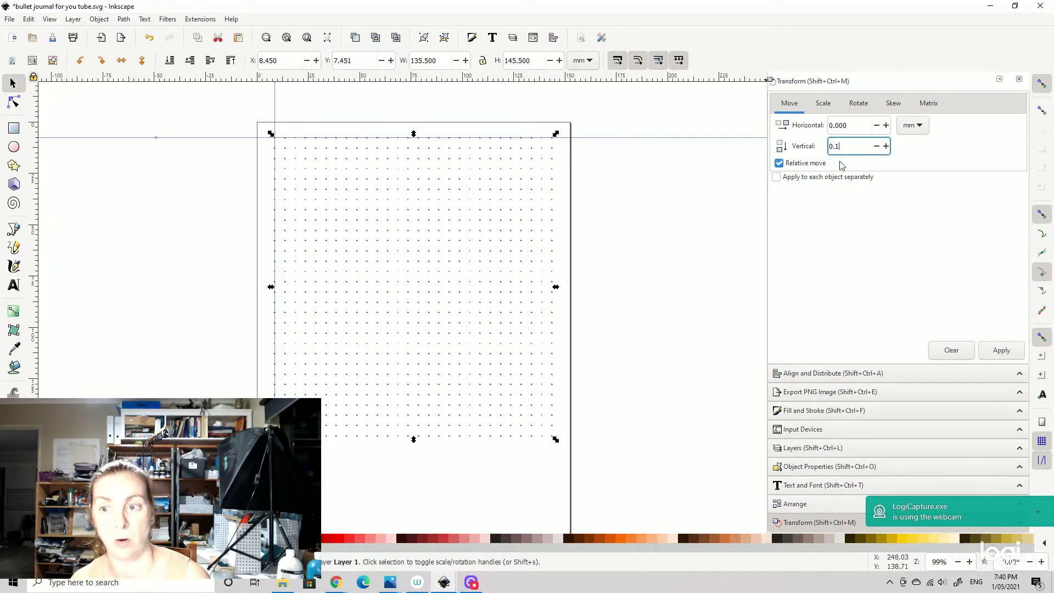
left_click(1001, 351)
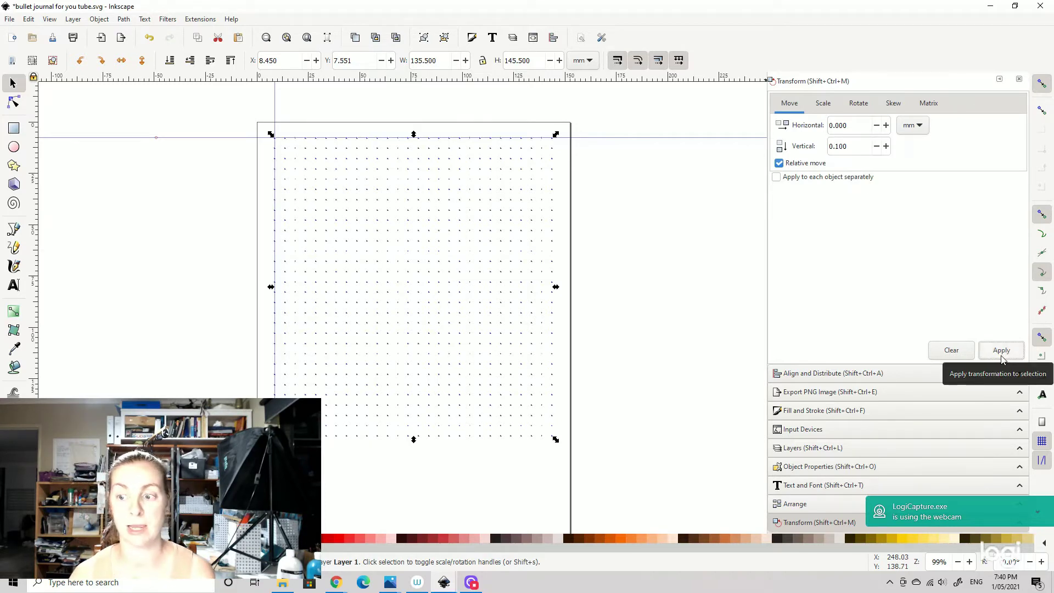
left_click(1001, 354)
left_click_drag(207, 110, 624, 492)
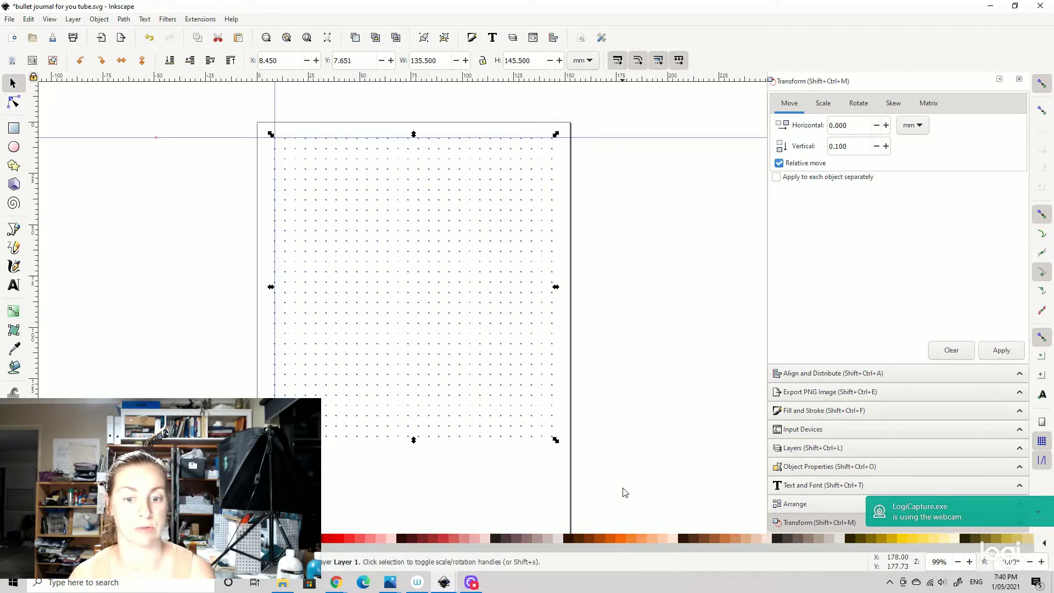
left_click(1005, 356)
left_click(1004, 356)
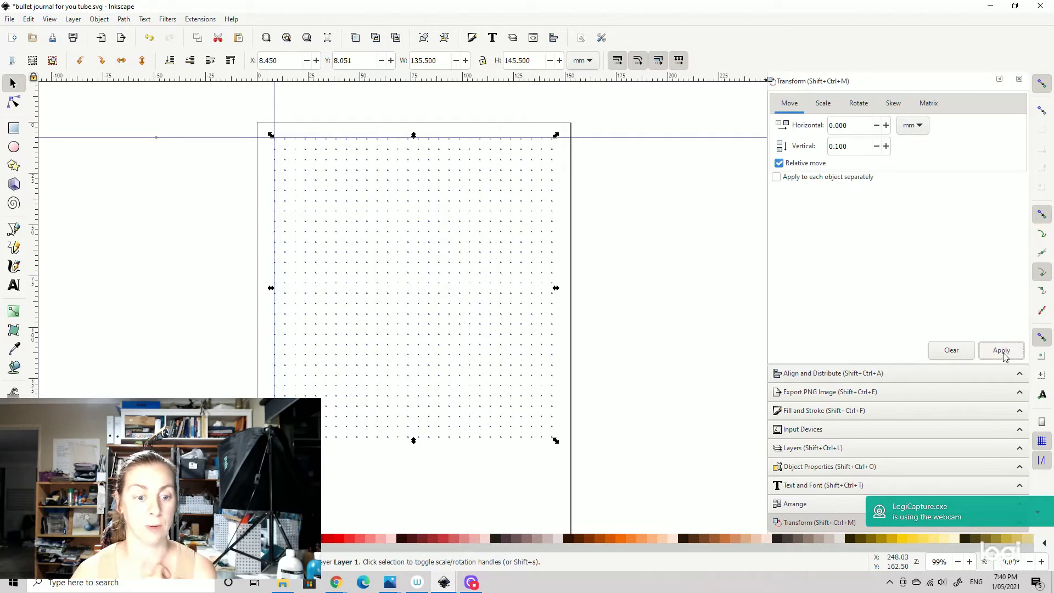
left_click(664, 313)
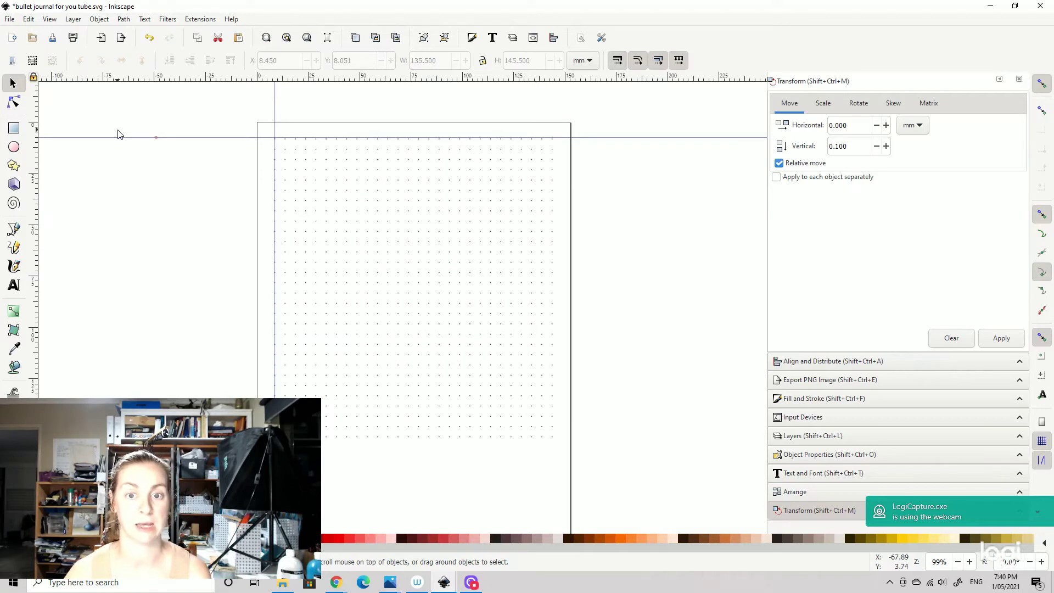
Import the koalaxmas PNG image from the FULL POD LICENSES folder into the document.
scroll(455, 321, "down", 4)
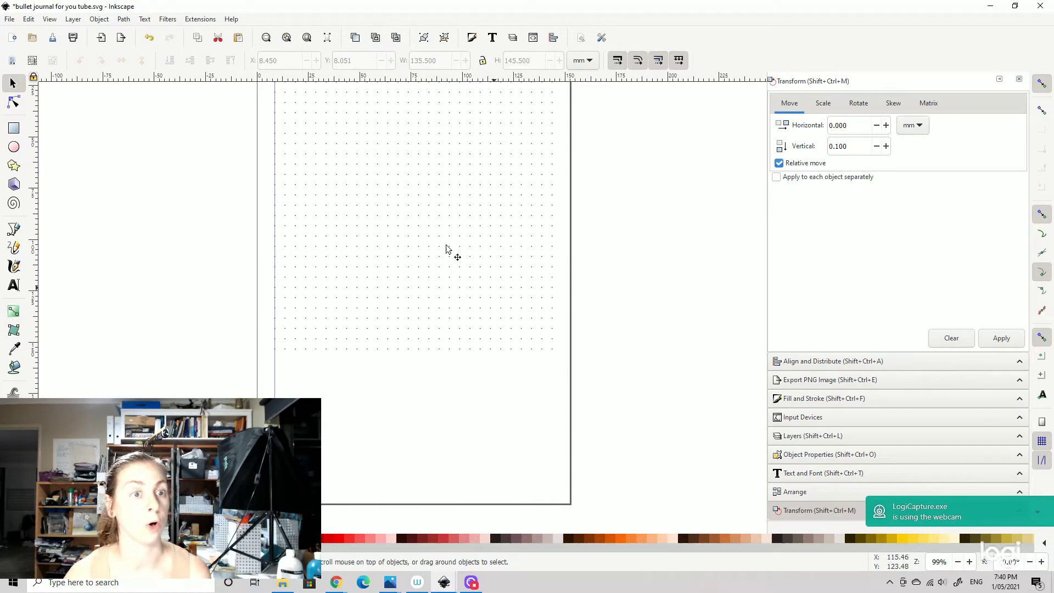
left_click(10, 19)
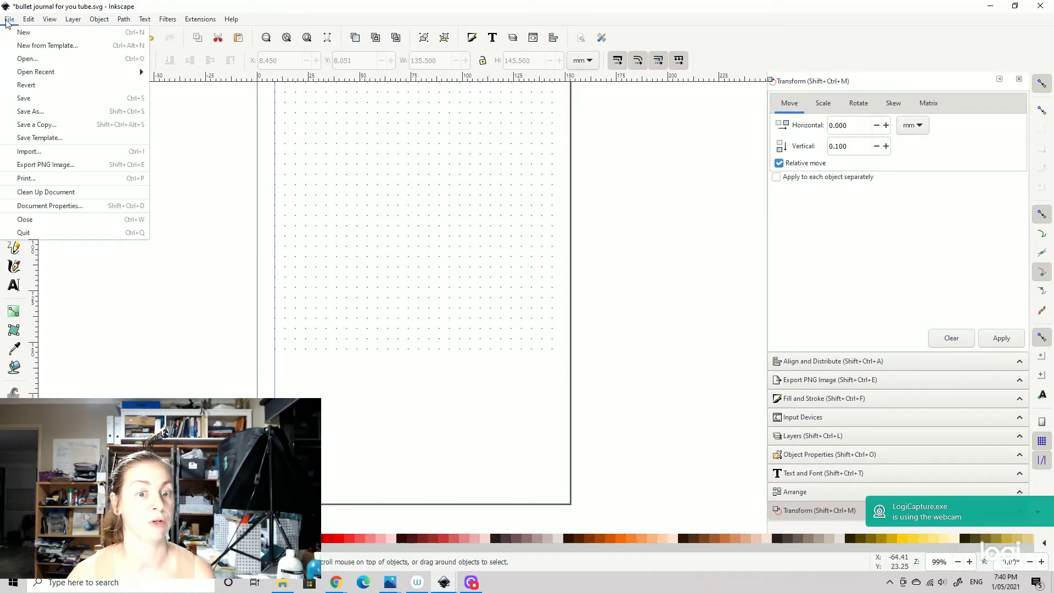
left_click(44, 155)
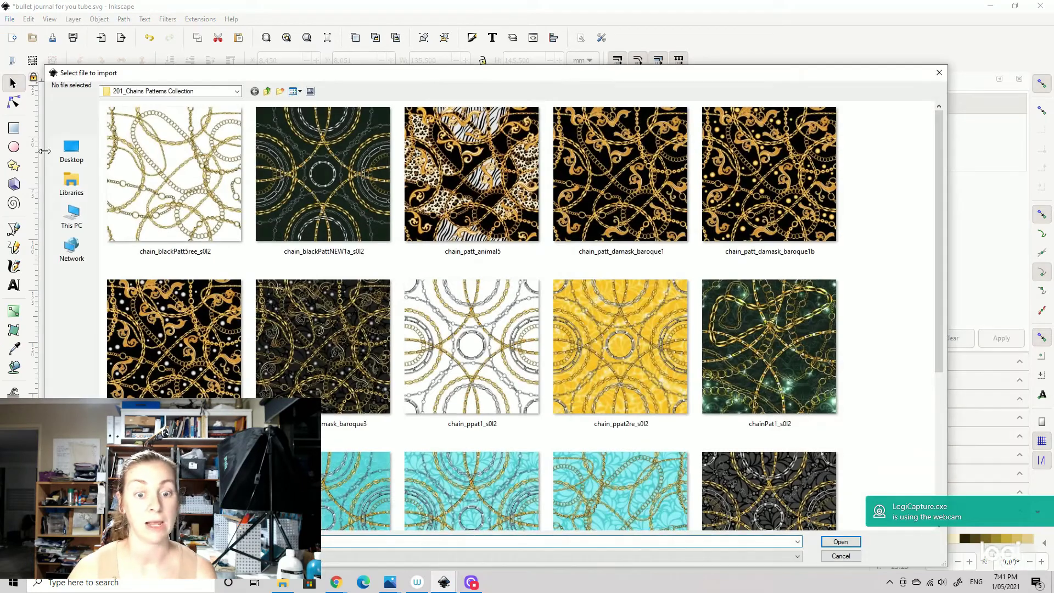
left_click(268, 92)
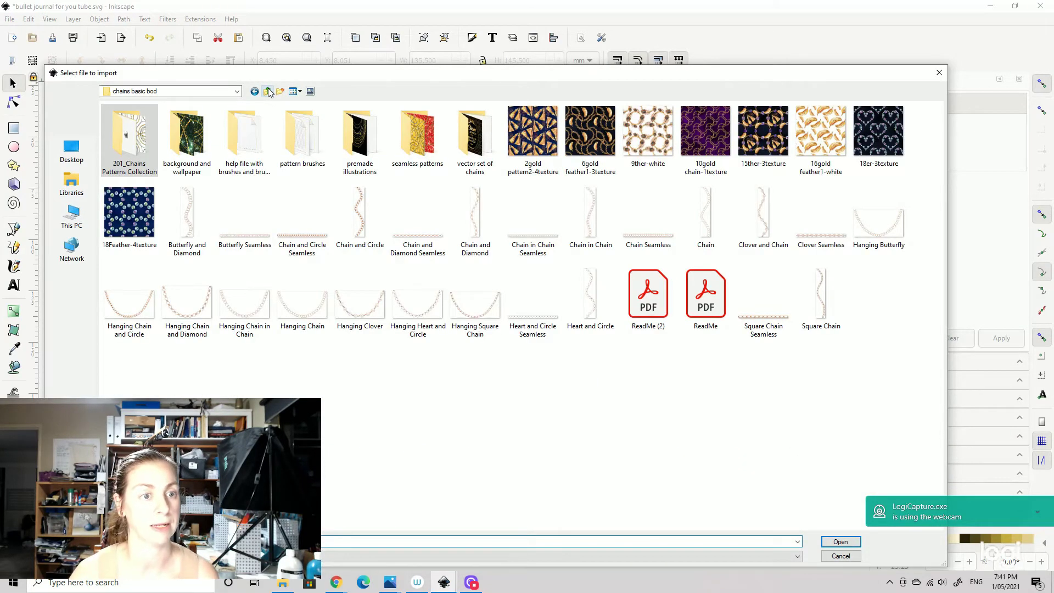
left_click(267, 92)
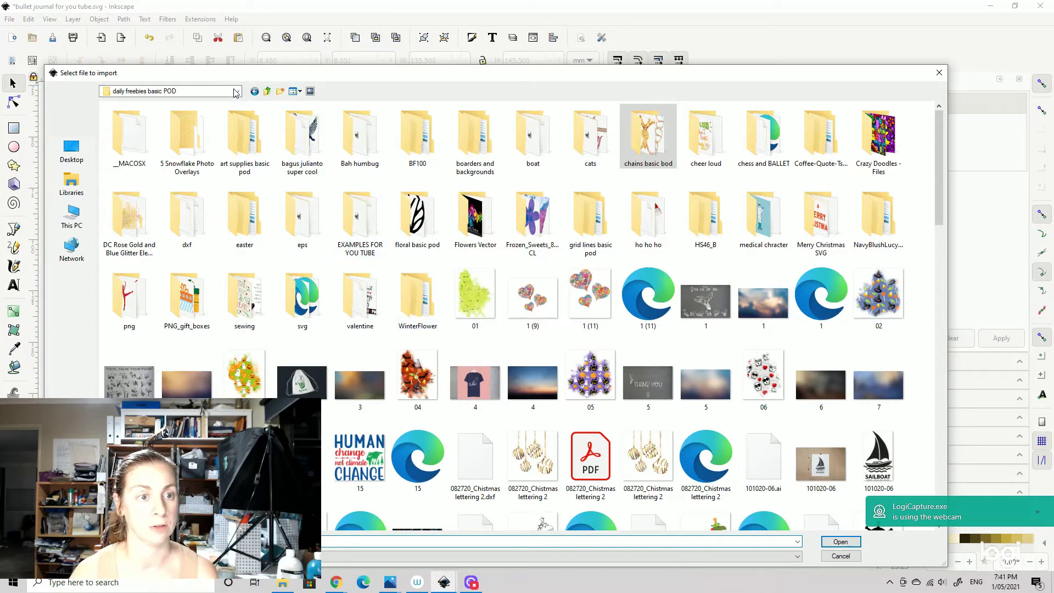
left_click(268, 91)
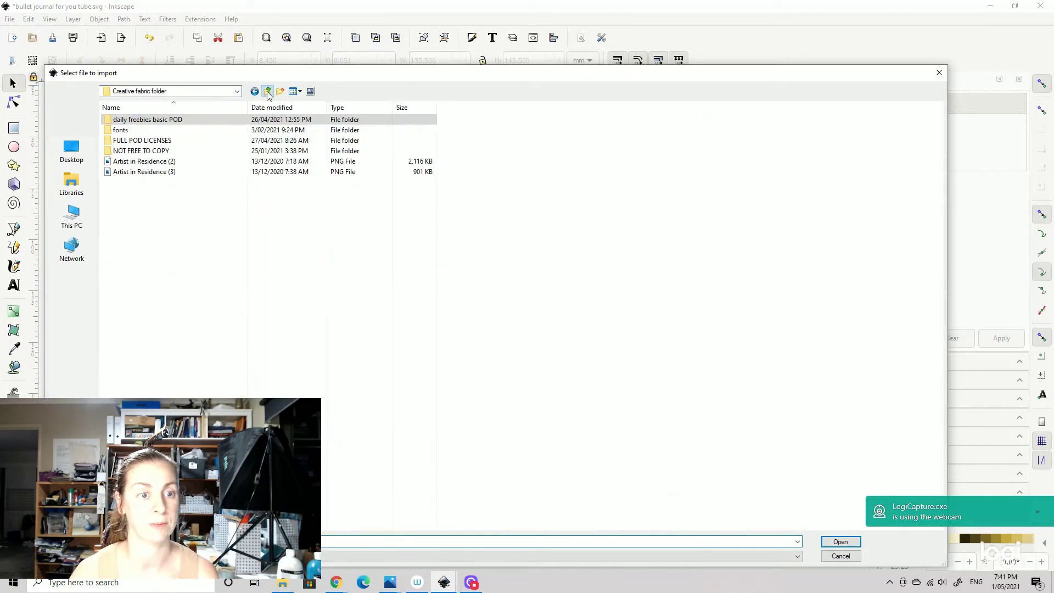
double_click(141, 141)
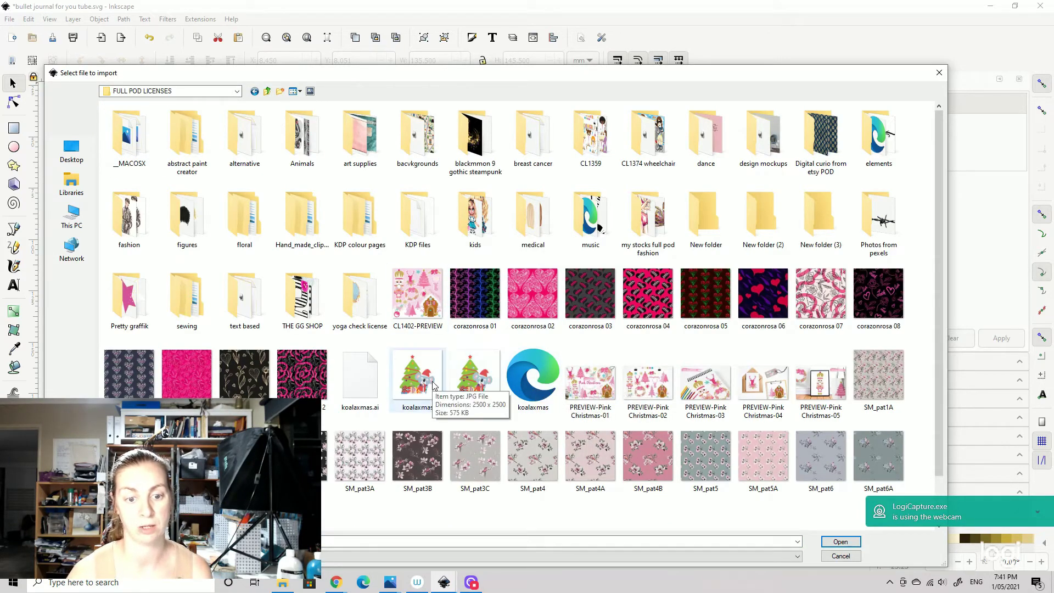
left_click(484, 386)
left_click(840, 541)
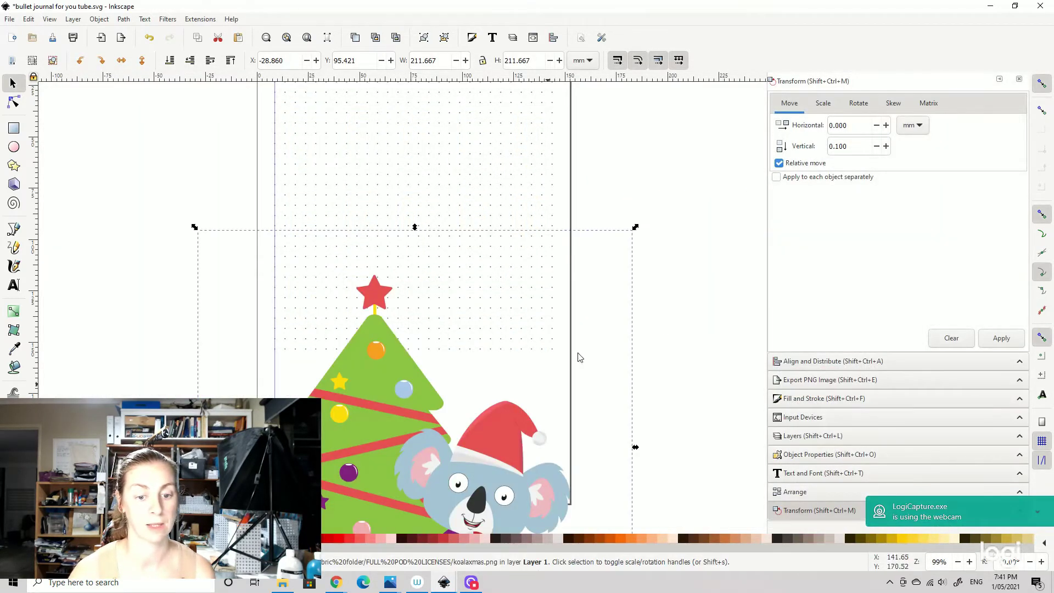
Scale the koala Christmas image to about 81 mm square and place it below the dot grid near the page's lower edge.
left_click_drag(641, 223, 497, 367)
left_click_drag(327, 469, 415, 334)
left_click_drag(569, 239, 447, 360)
left_click_drag(358, 438, 408, 431)
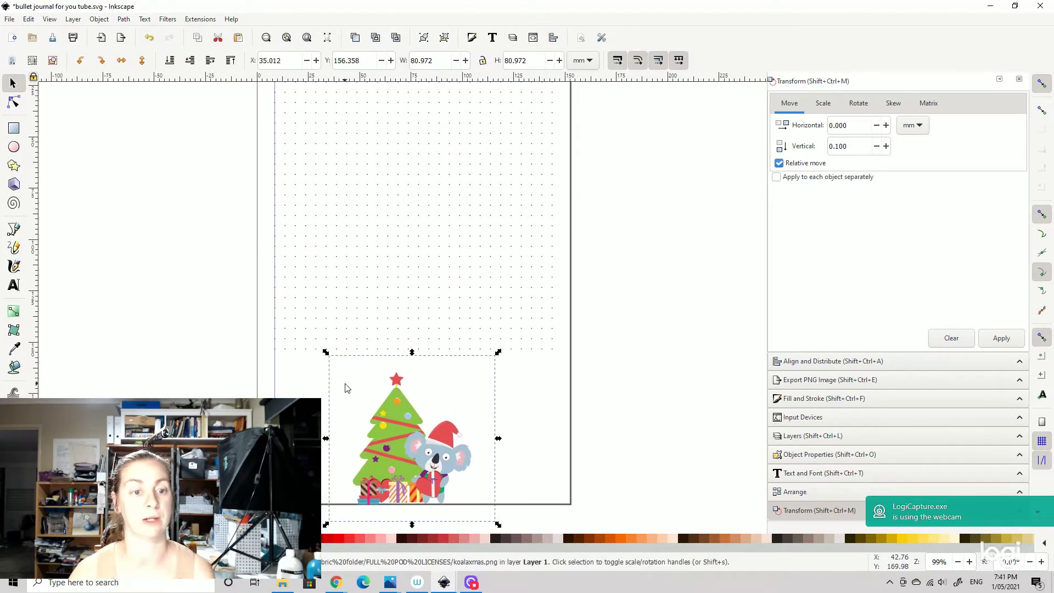
left_click(713, 420)
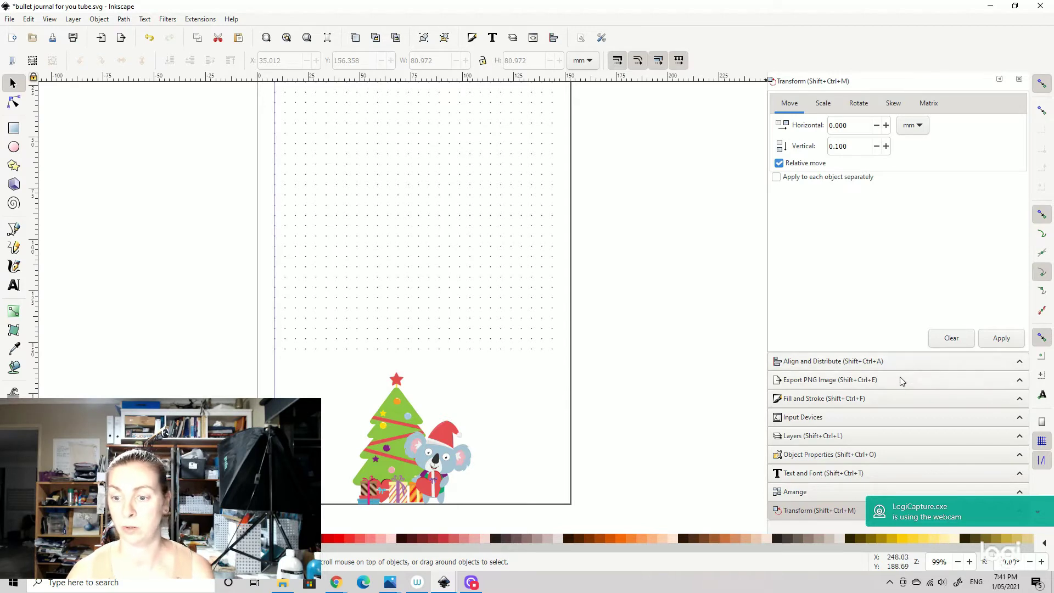
Set the PNG export area to the page and choose the TESTS folder on drive D as the destination.
left_click(829, 380)
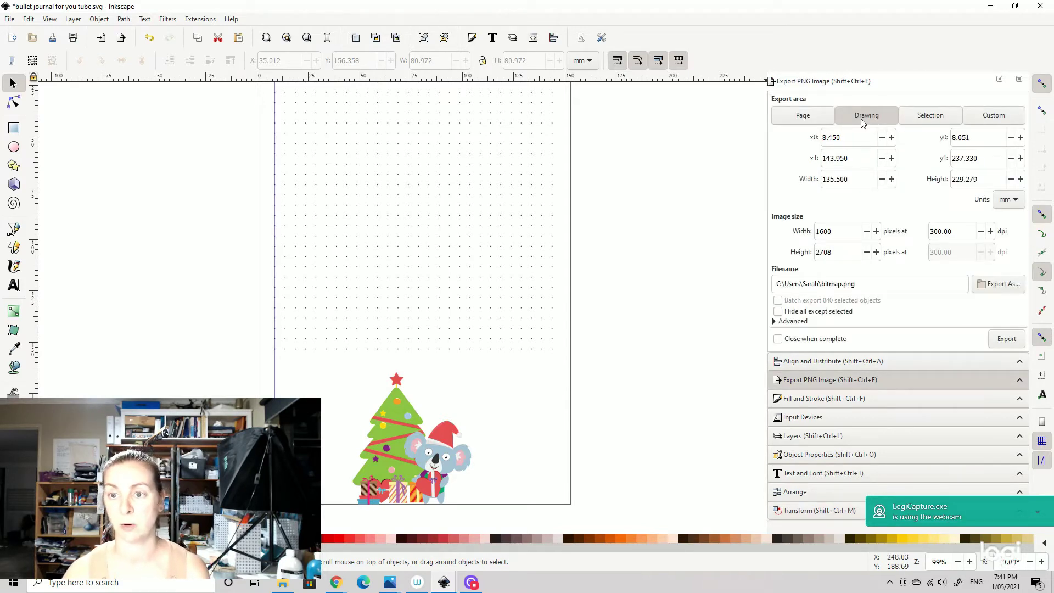
left_click(792, 118)
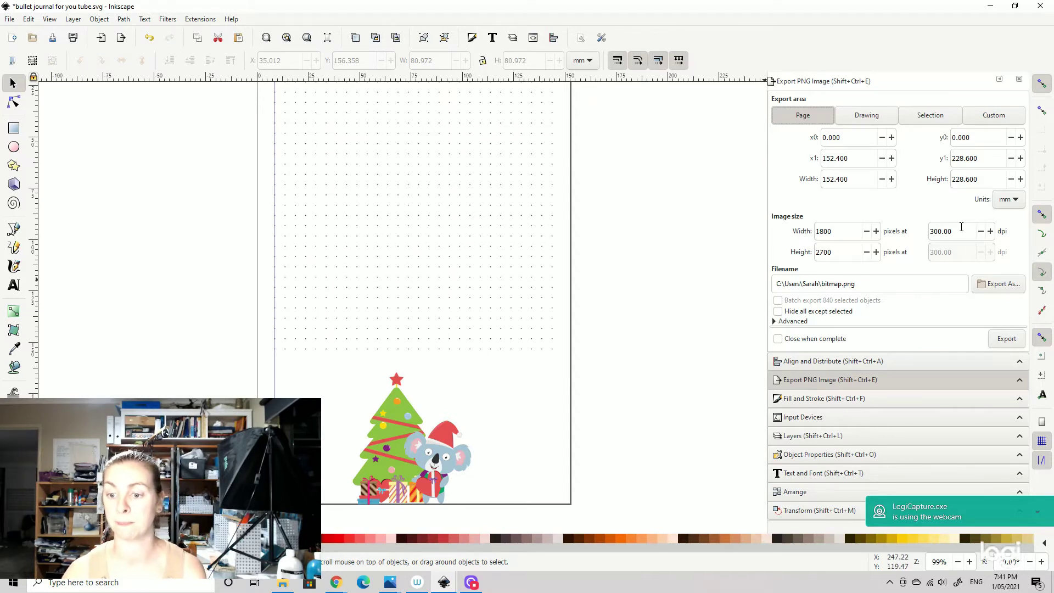
left_click(994, 286)
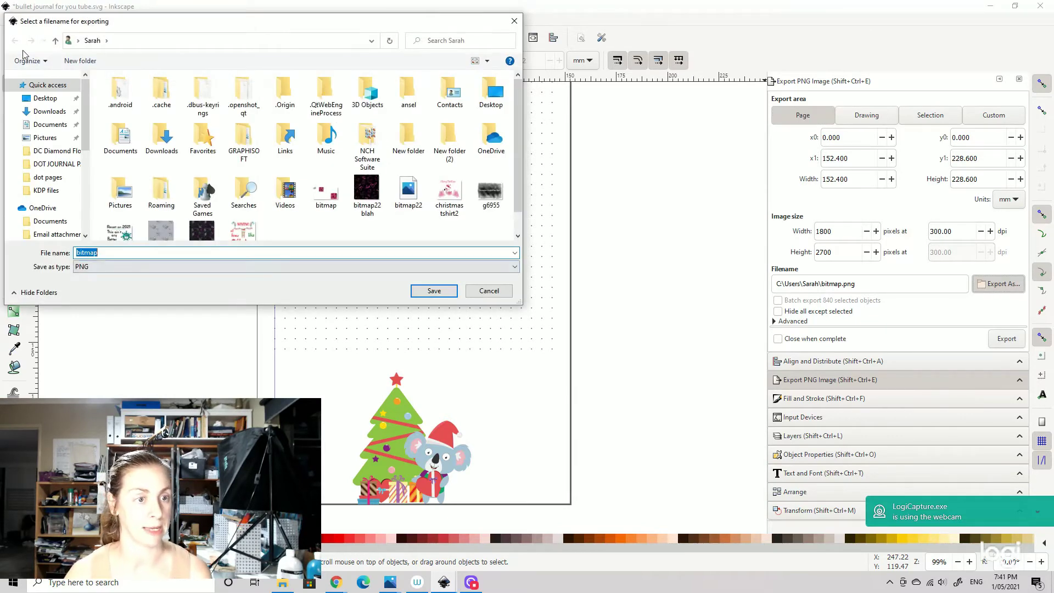
scroll(49, 189, "down", 2)
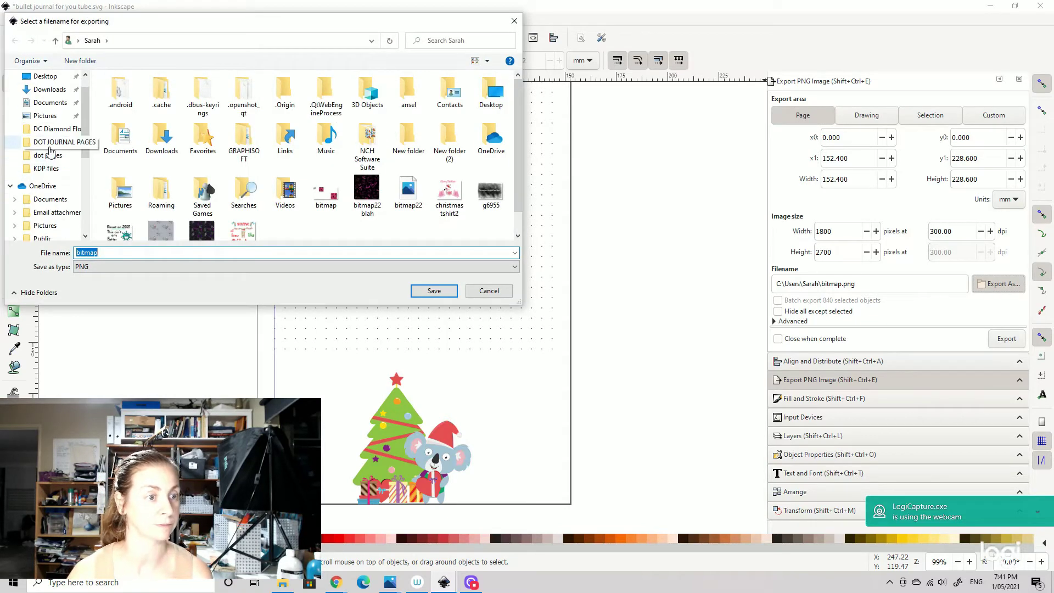
scroll(54, 198, "down", 4)
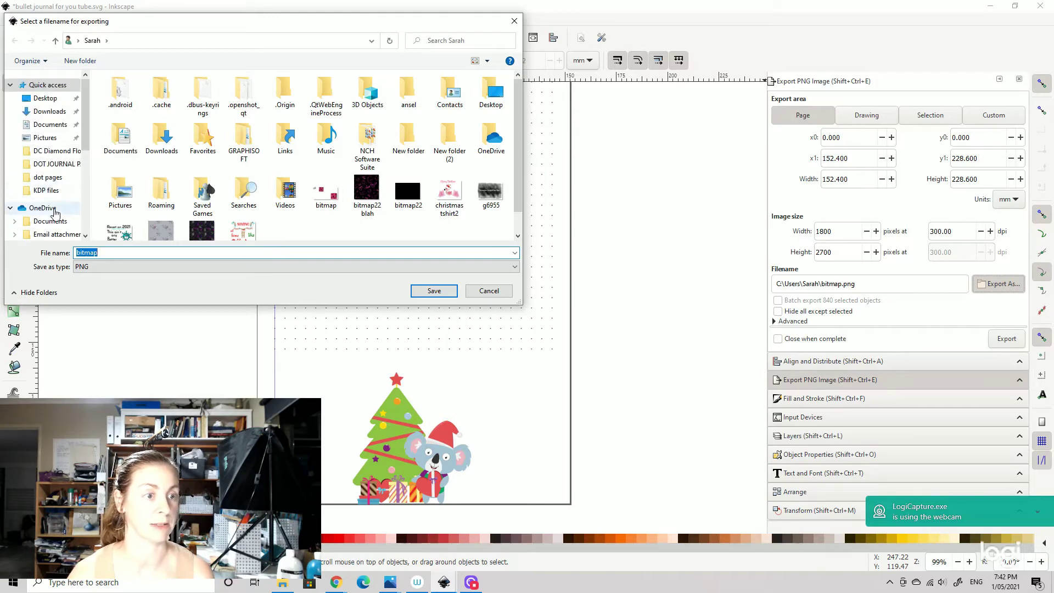
scroll(57, 212, "down", 2)
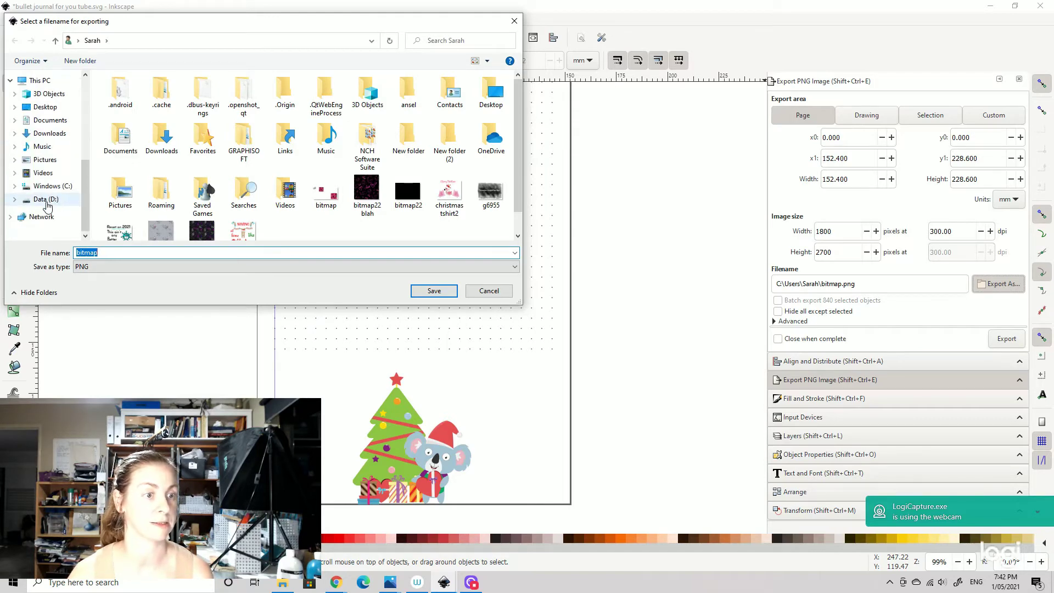
left_click(47, 202)
double_click(371, 189)
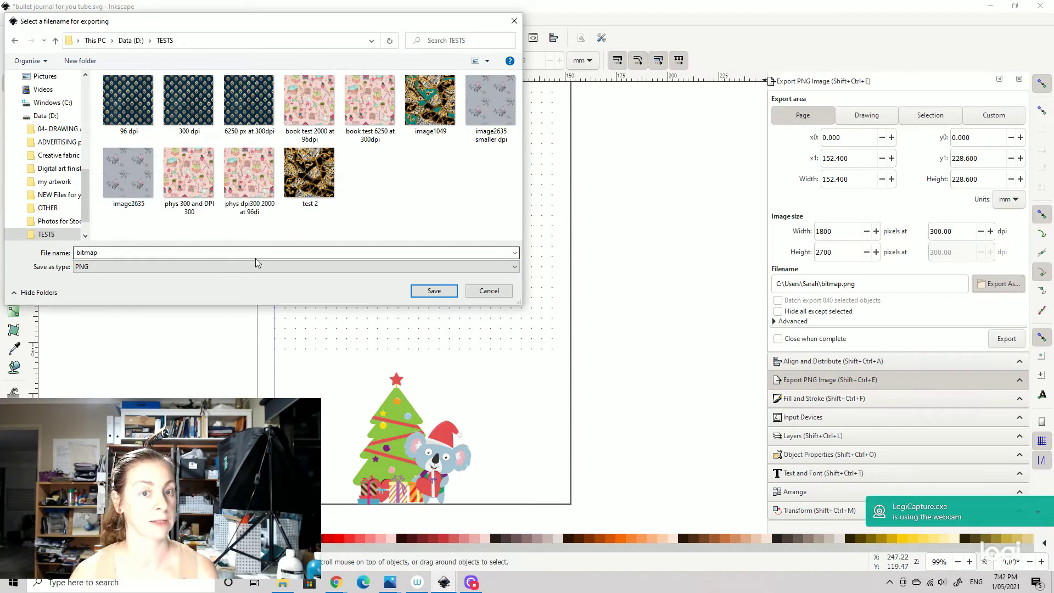
Name the export file "dot test" and export the page as a PNG at 300 dpi.
double_click(164, 255)
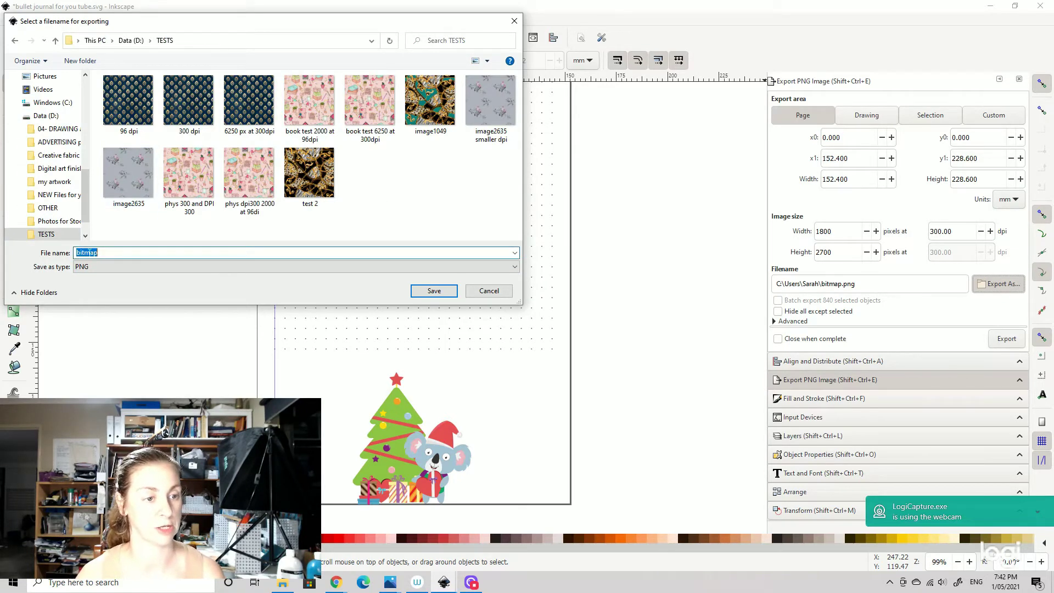
type("d")
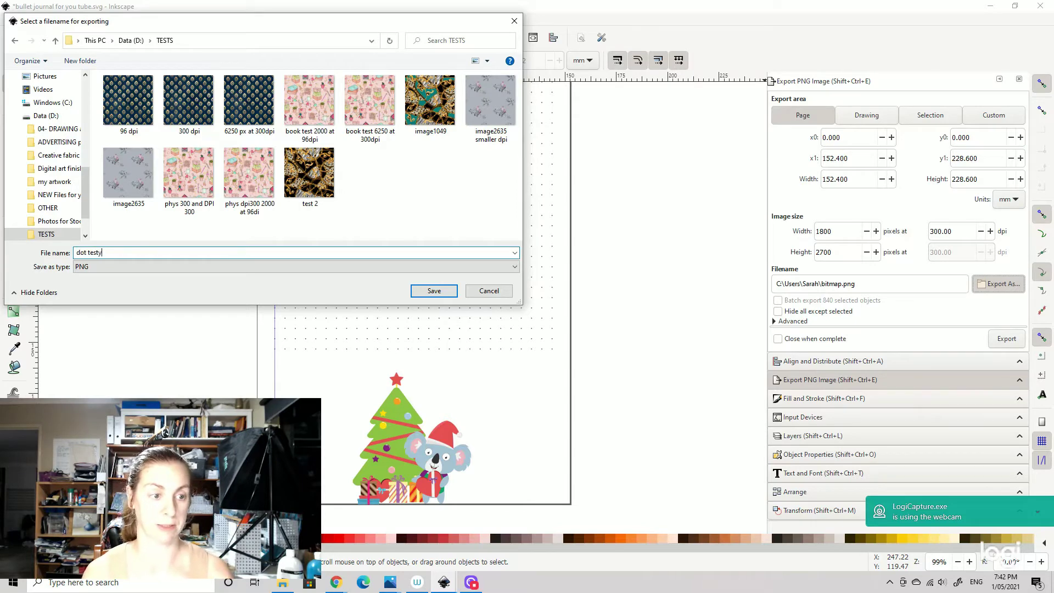
type("ot test")
key("Return")
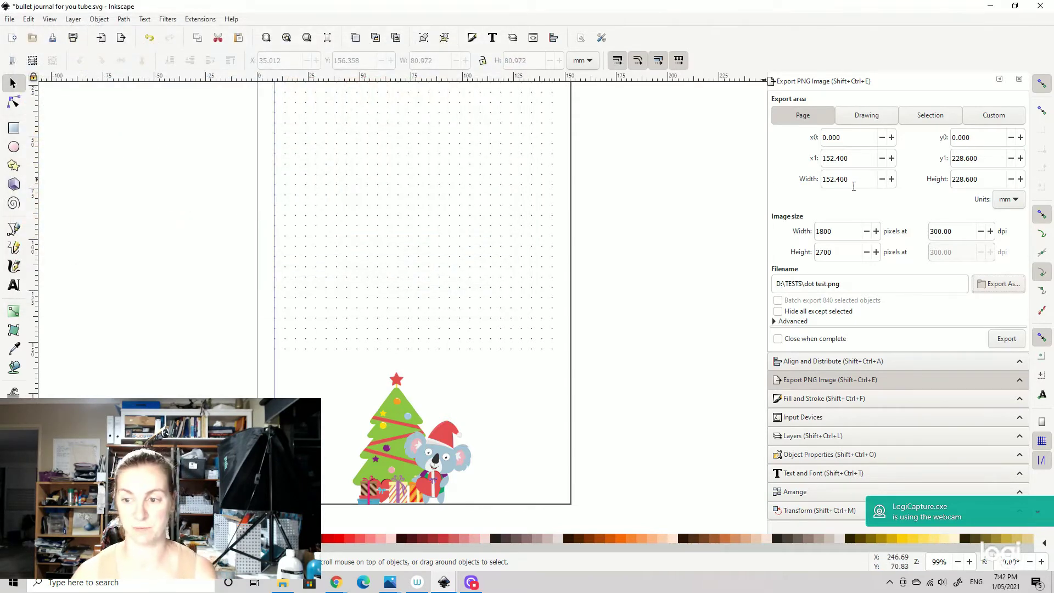
left_click(1007, 338)
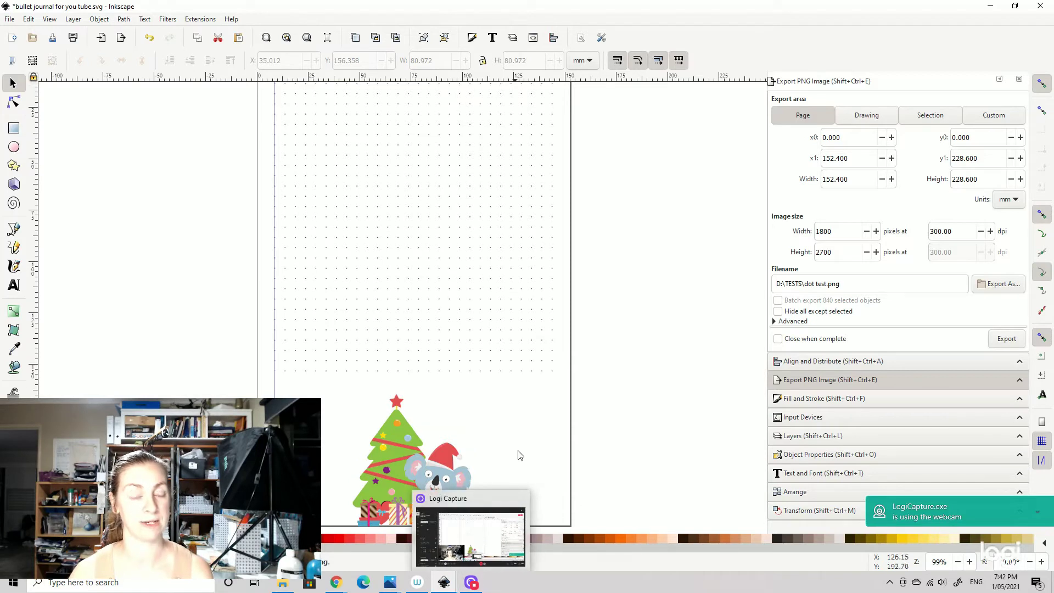
Select a block of 12 by 6 dots in the middle of the grid and fill them red.
scroll(525, 449, "up", 3)
scroll(526, 449, "up", 1)
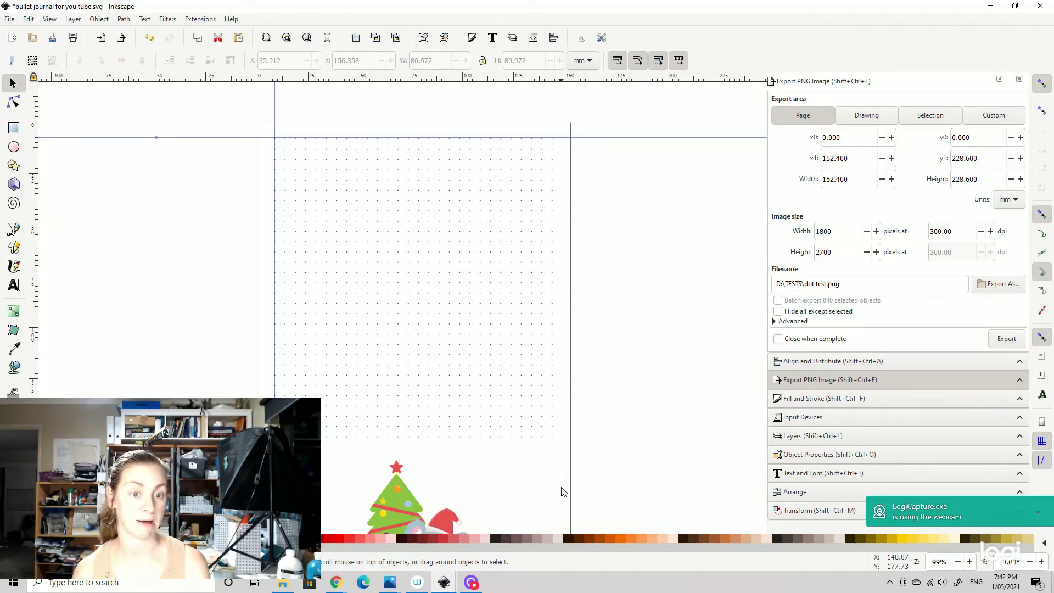
left_click_drag(211, 113, 630, 466)
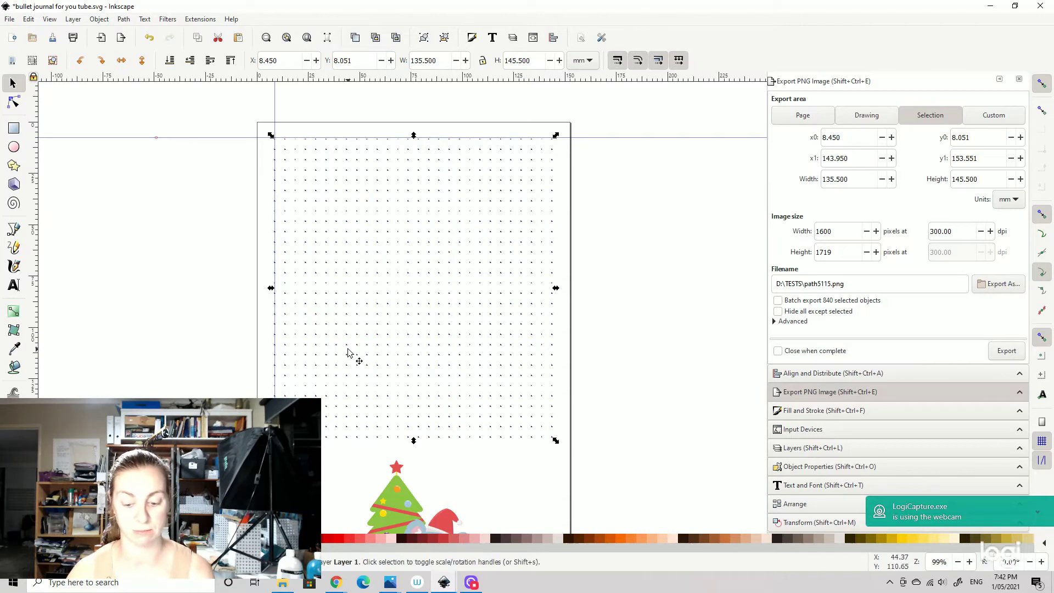
key("plus")
key("plus")
key("plus")
key("plus")
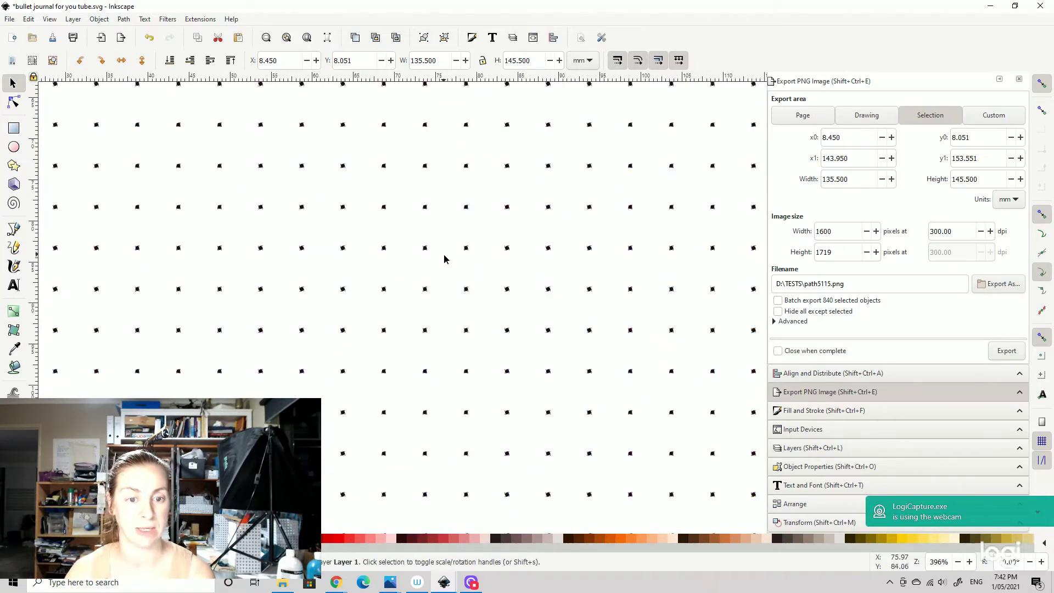
key("Escape")
left_click_drag(82, 197, 553, 432)
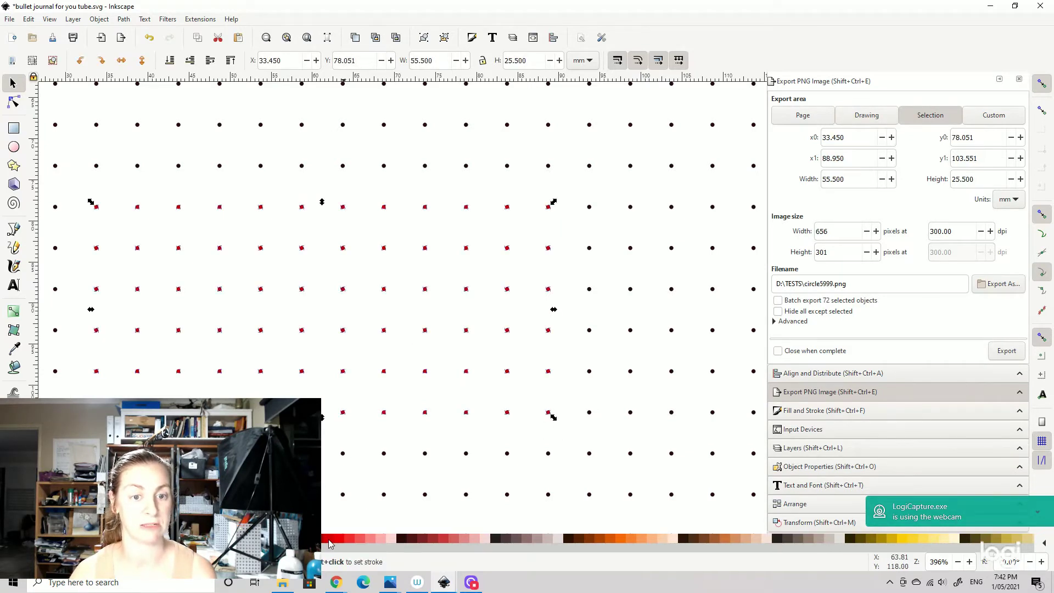
left_click(605, 364)
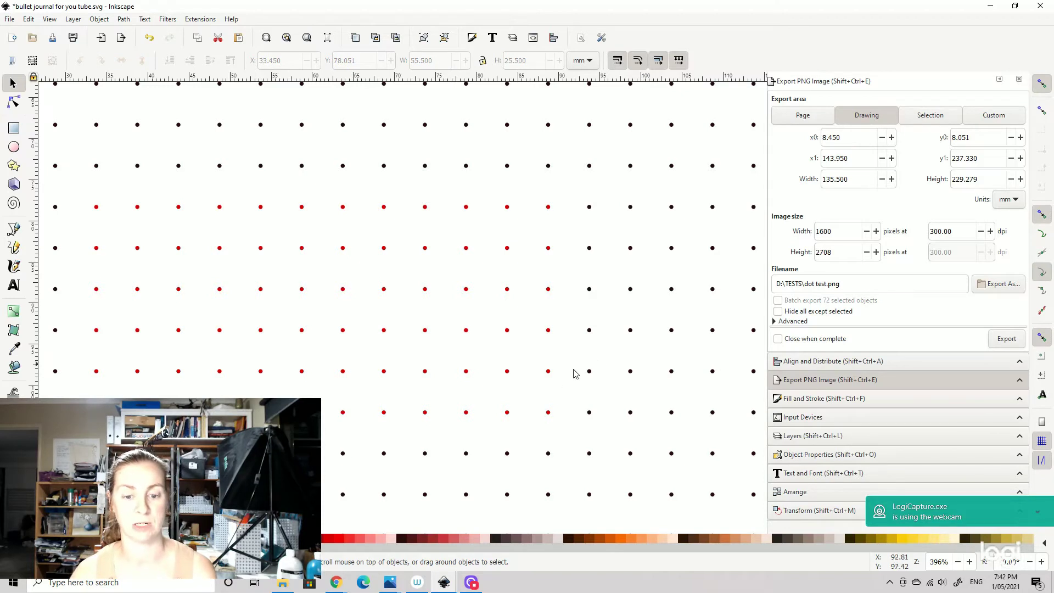
Draw a red square about 5.2 mm wide above the block of red dots, starting at a grid dot.
left_click(13, 129)
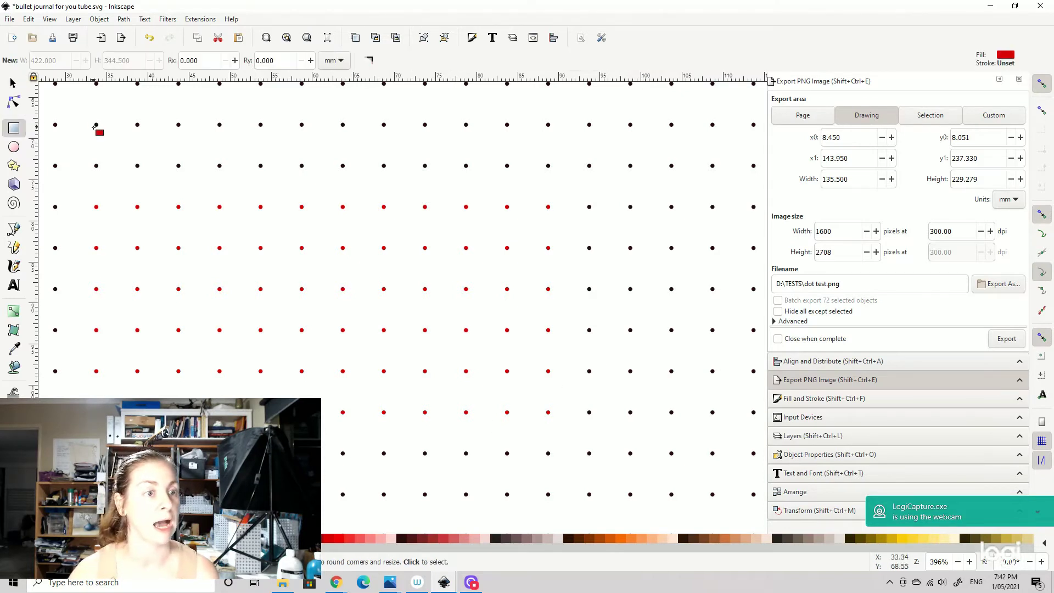
left_click_drag(96, 125, 144, 169)
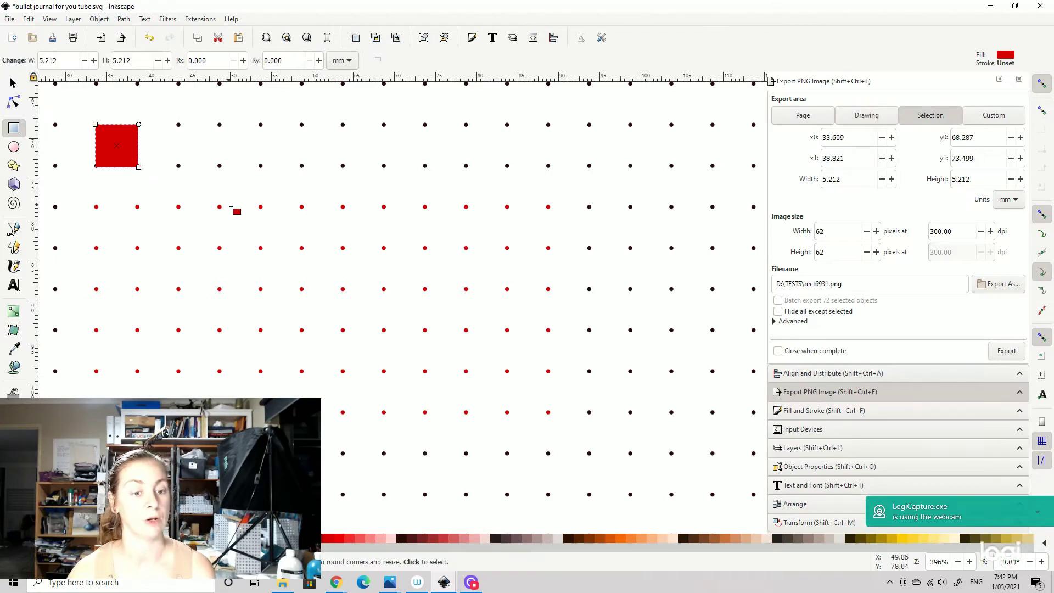
key("minus")
key("minus")
key("minus")
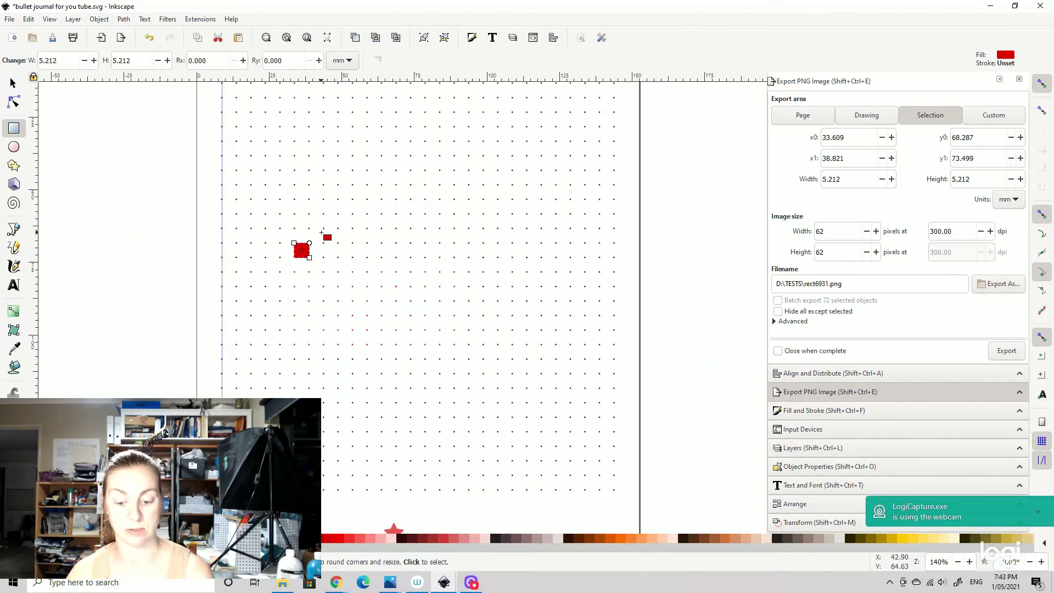
key("Escape")
Import the binder clip image "15" from the art supplies folder.
left_click_drag(272, 164, 288, 319)
left_click_drag(299, 305, 288, 298)
scroll(288, 280, "up", 3)
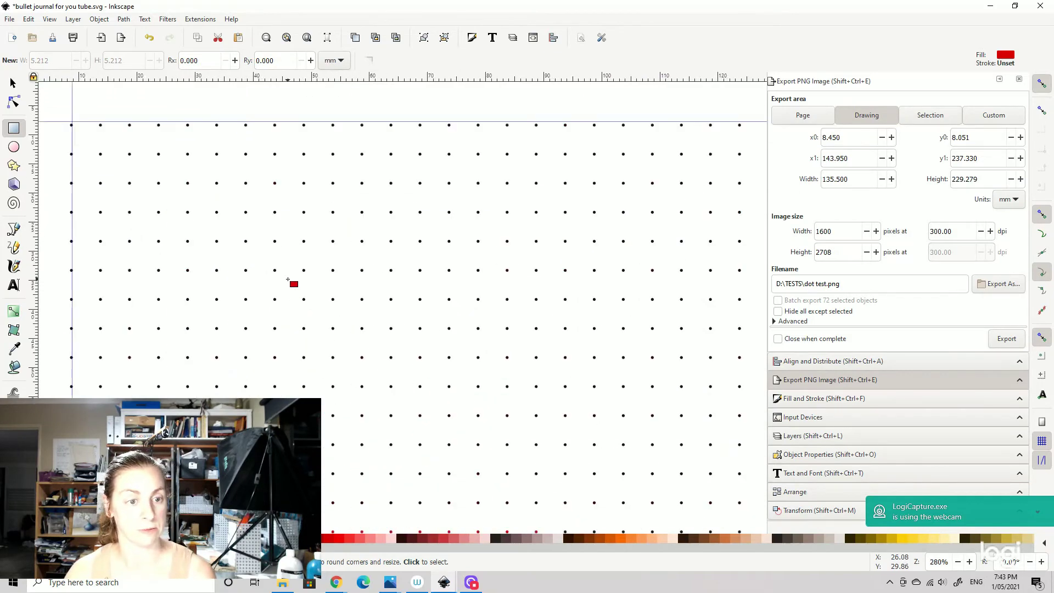
key("Delete")
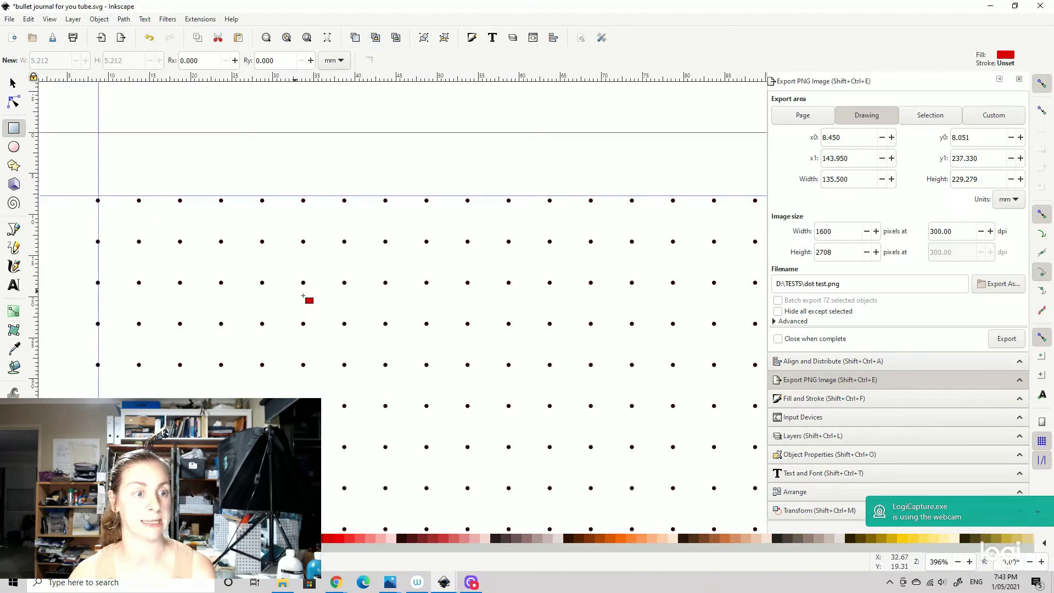
scroll(305, 283, "down", 1)
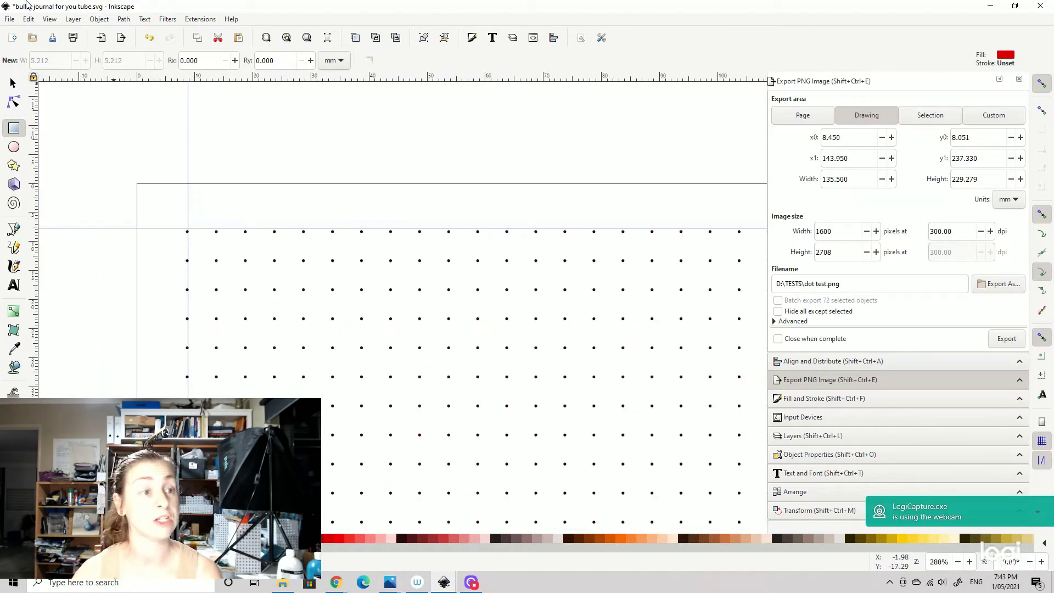
left_click(11, 20)
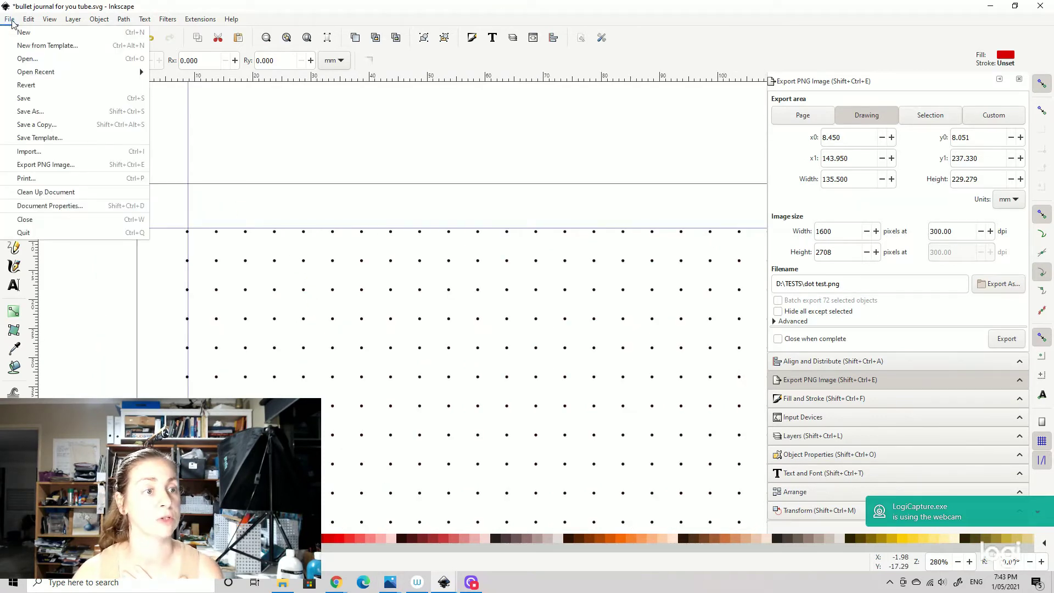
left_click(66, 151)
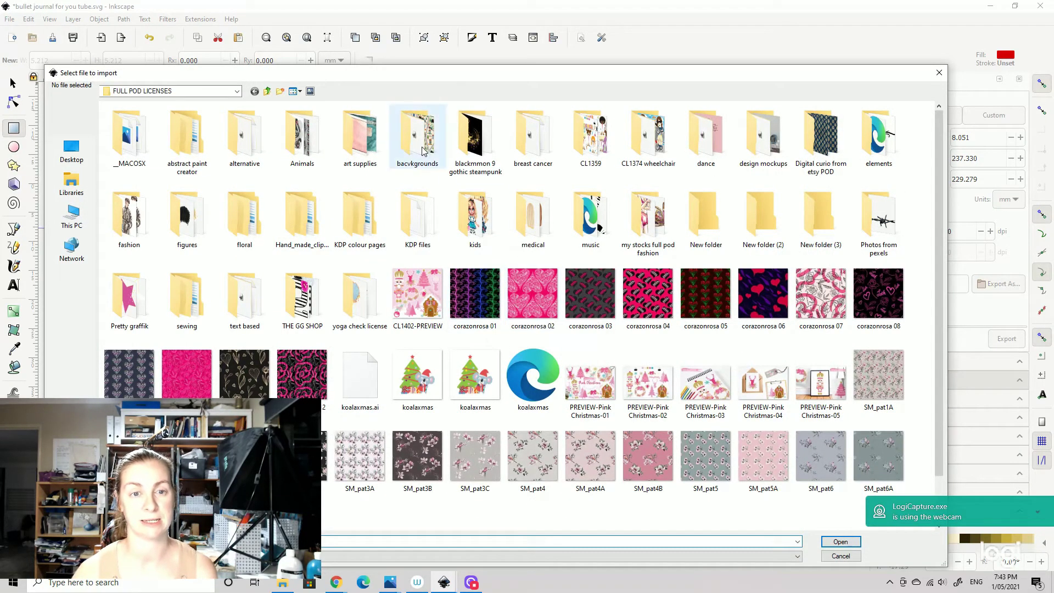
double_click(360, 134)
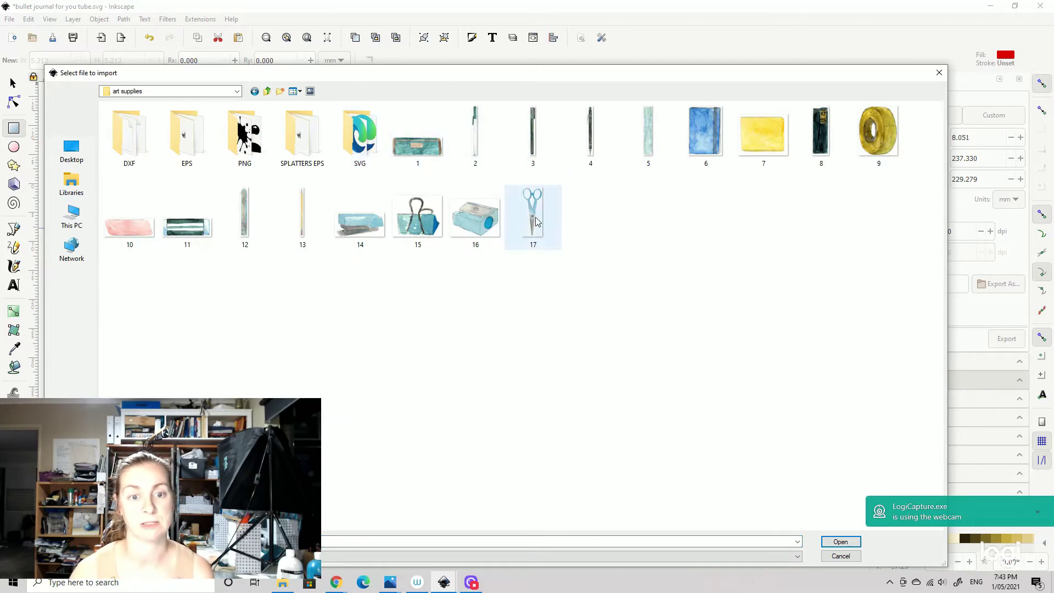
left_click(418, 217)
left_click(840, 541)
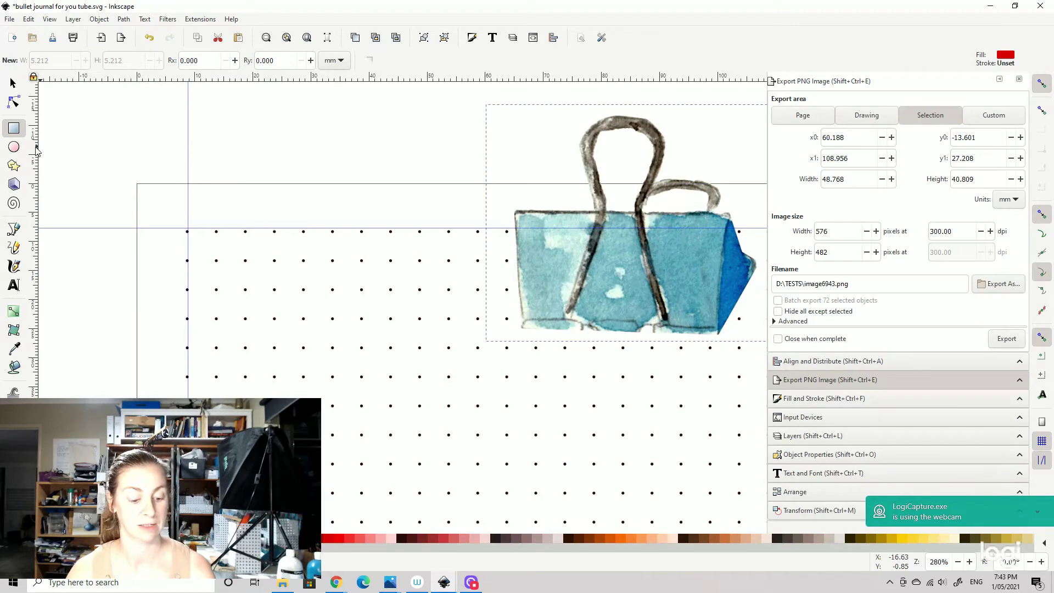
Scale the binder clip image to about 23 by 19 mm and snap it to the guide intersection at the page's upper-left corner.
key("minus")
key("minus")
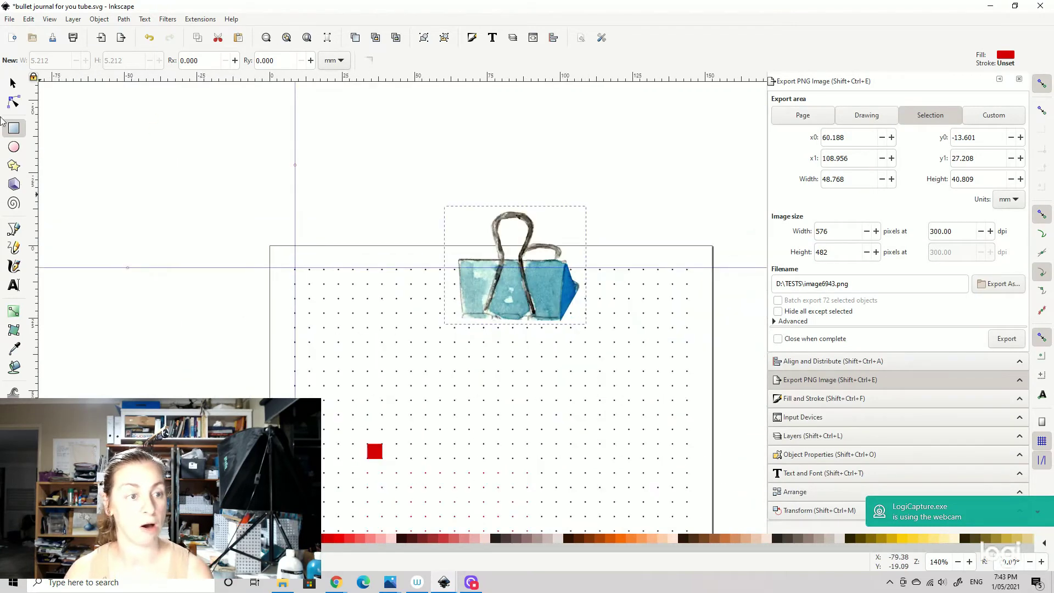
left_click(12, 85)
left_click_drag(590, 206, 511, 268)
left_click_drag(461, 299, 305, 298)
left_click(513, 226)
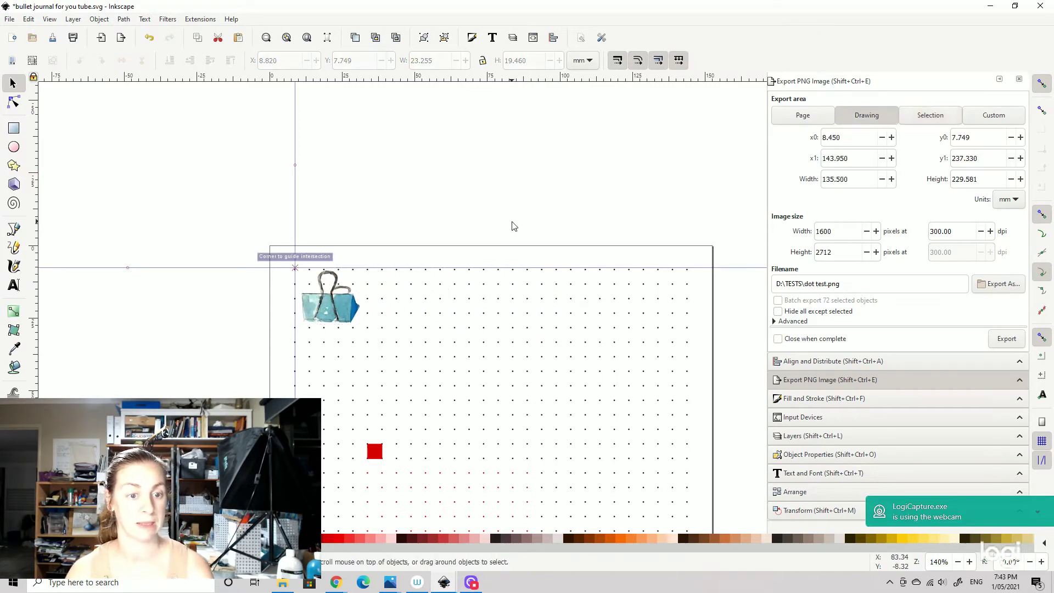
Delete the small red square from the dot grid.
left_click(375, 451)
left_click(411, 447)
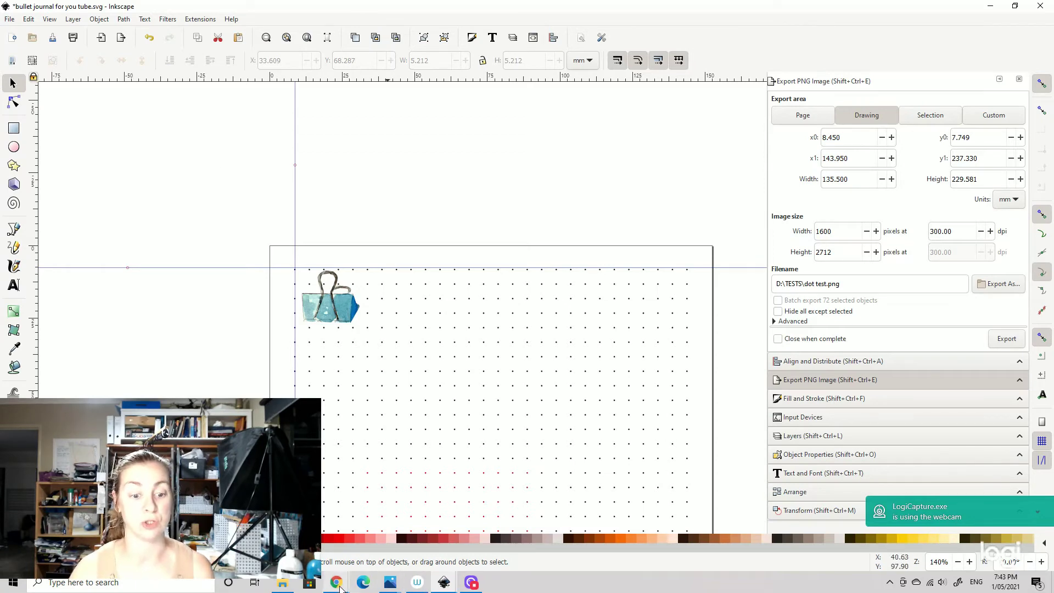
Switch to Chrome and open the Canva website in a new tab.
mouse_move(338, 587)
left_click(382, 552)
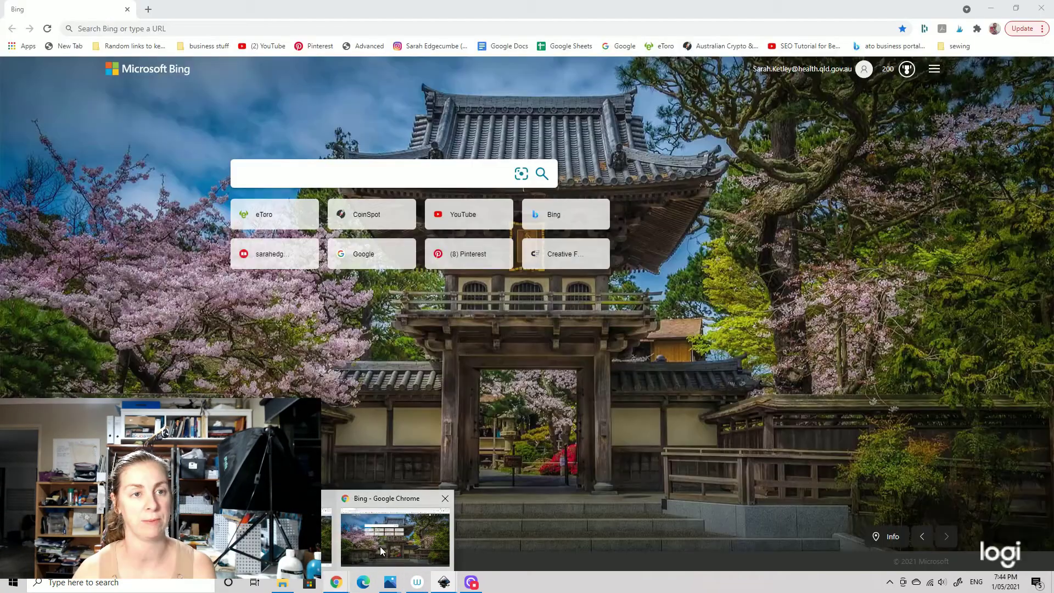
left_click(148, 9)
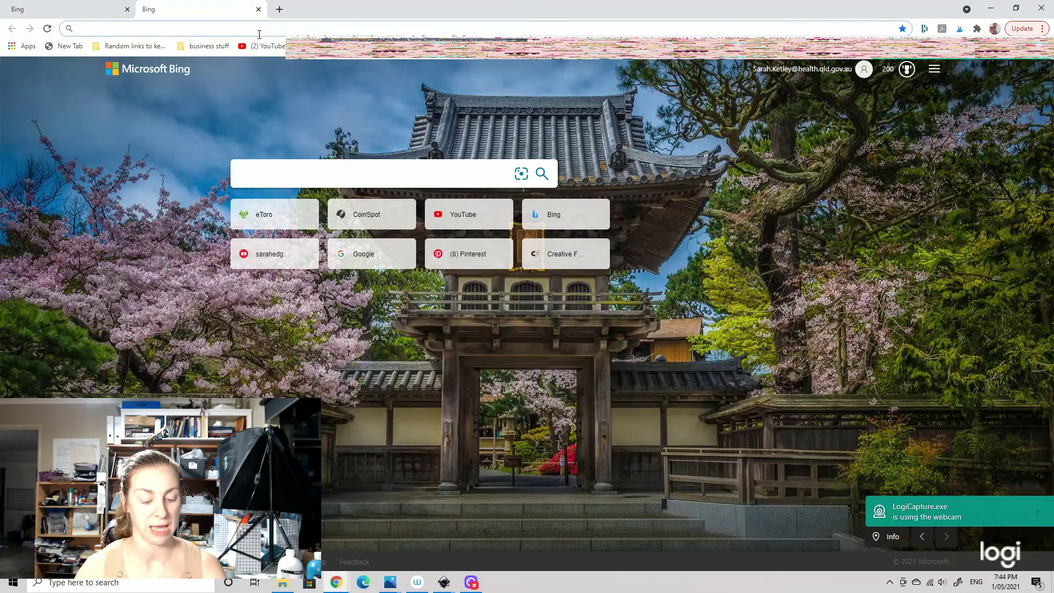
type("canva")
key("Return")
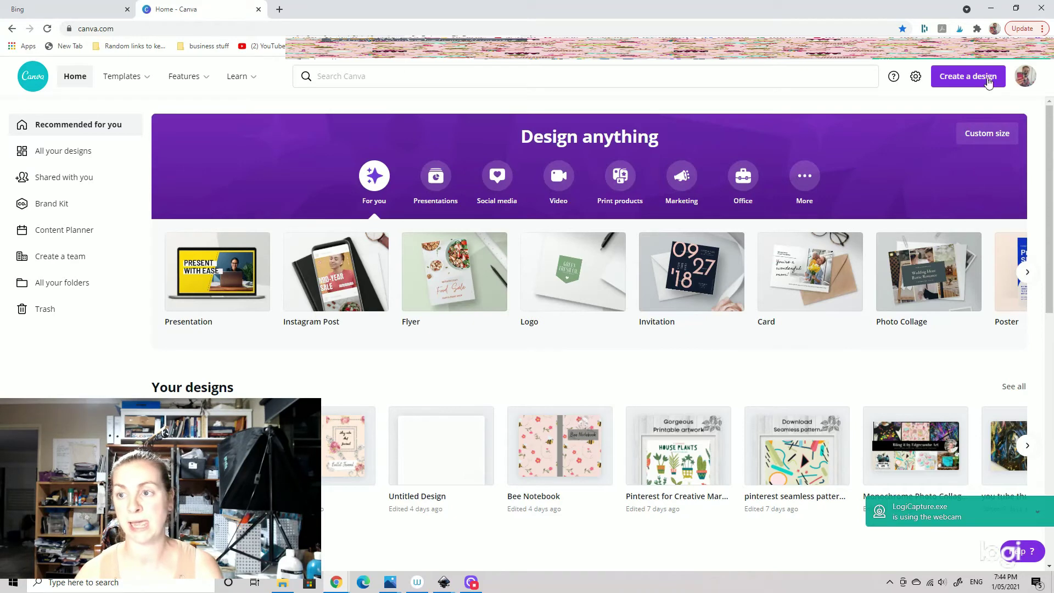
Create a new design with the recent custom size 6 x 9 in.
left_click(968, 76)
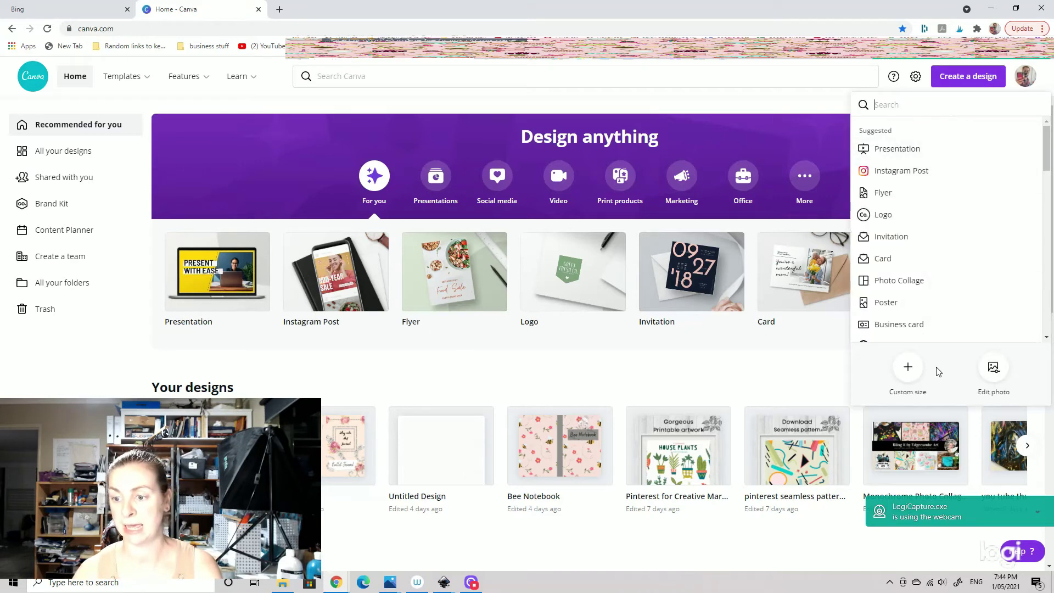
left_click(907, 372)
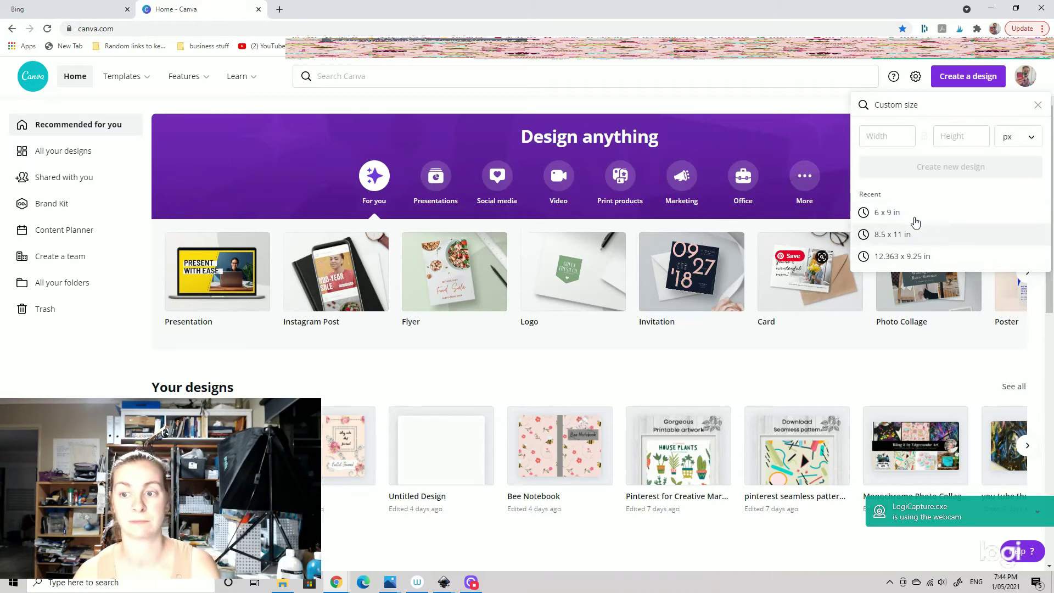
left_click(884, 212)
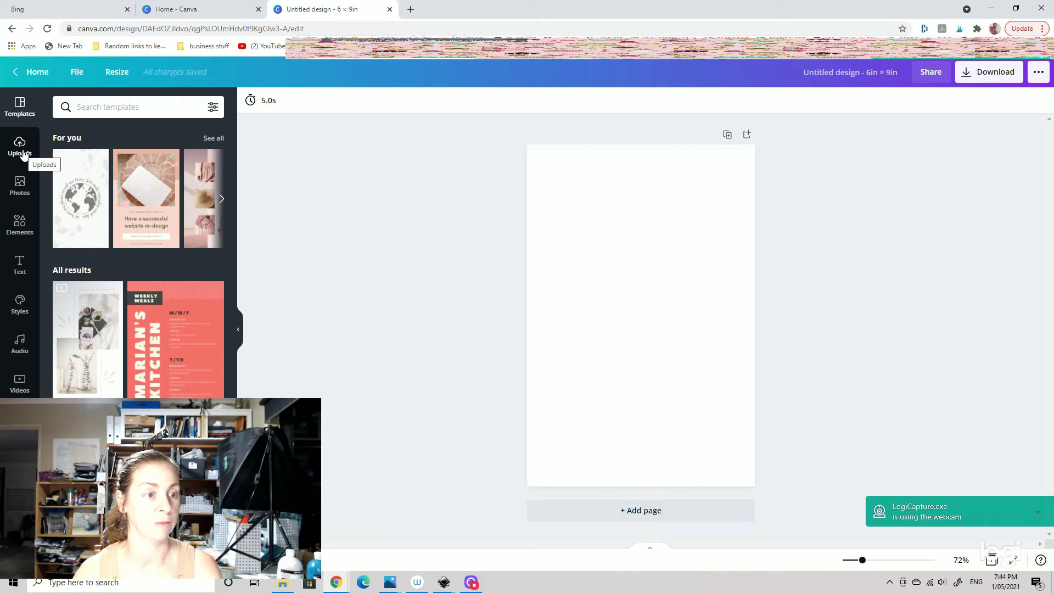
Upload the "dot test" image from the TESTS folder on drive D.
left_click(22, 153)
left_click(114, 138)
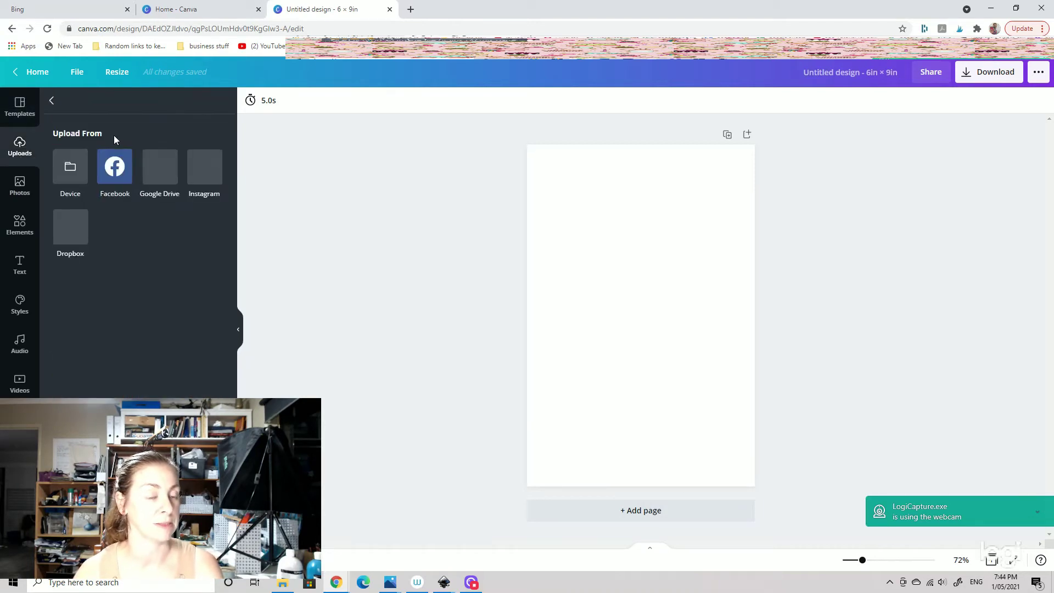
left_click(68, 172)
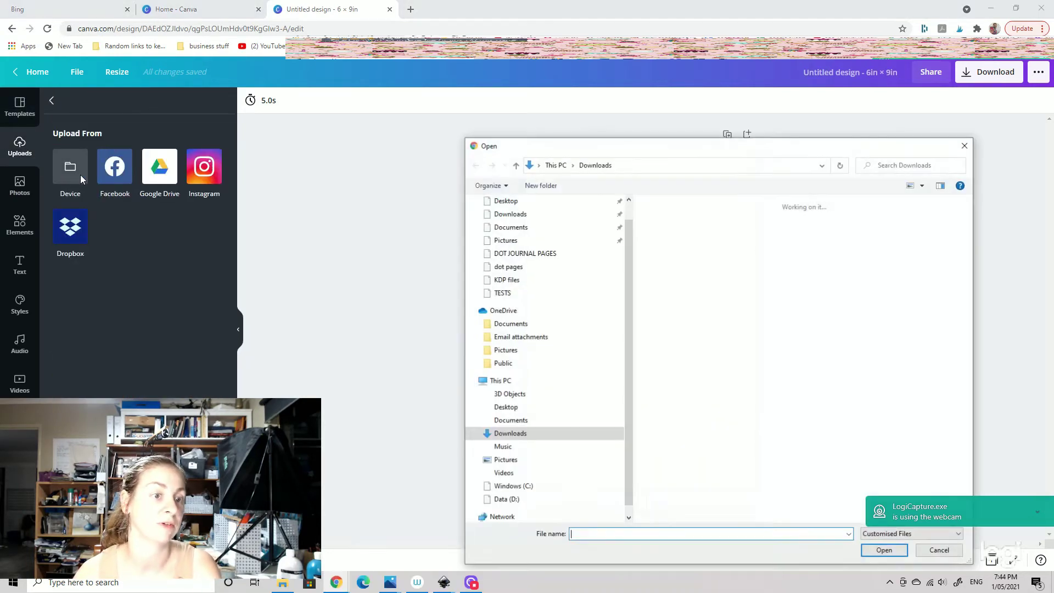
scroll(524, 394, "down", 1)
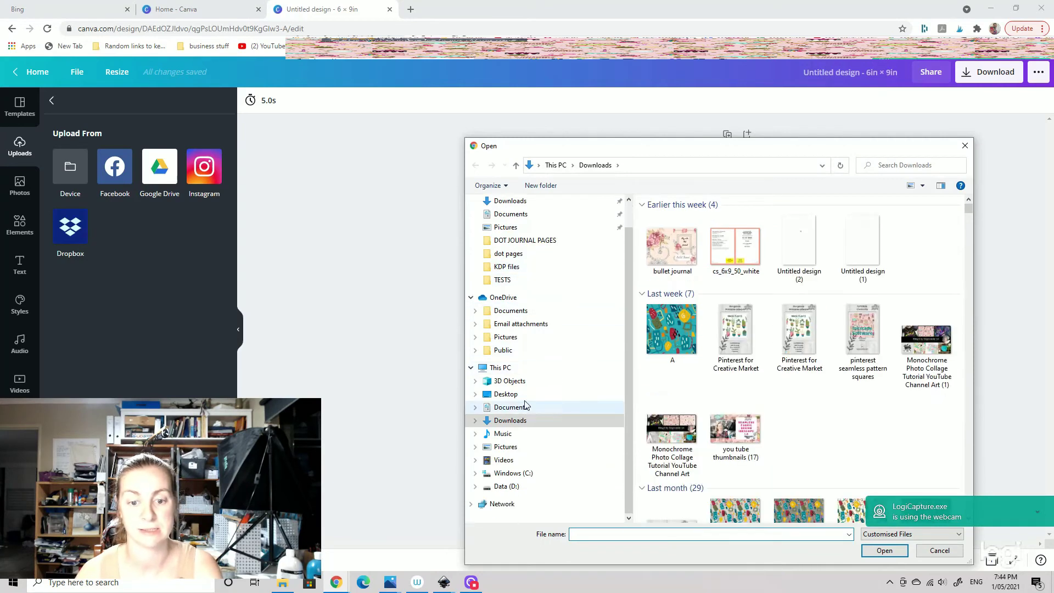
left_click(502, 487)
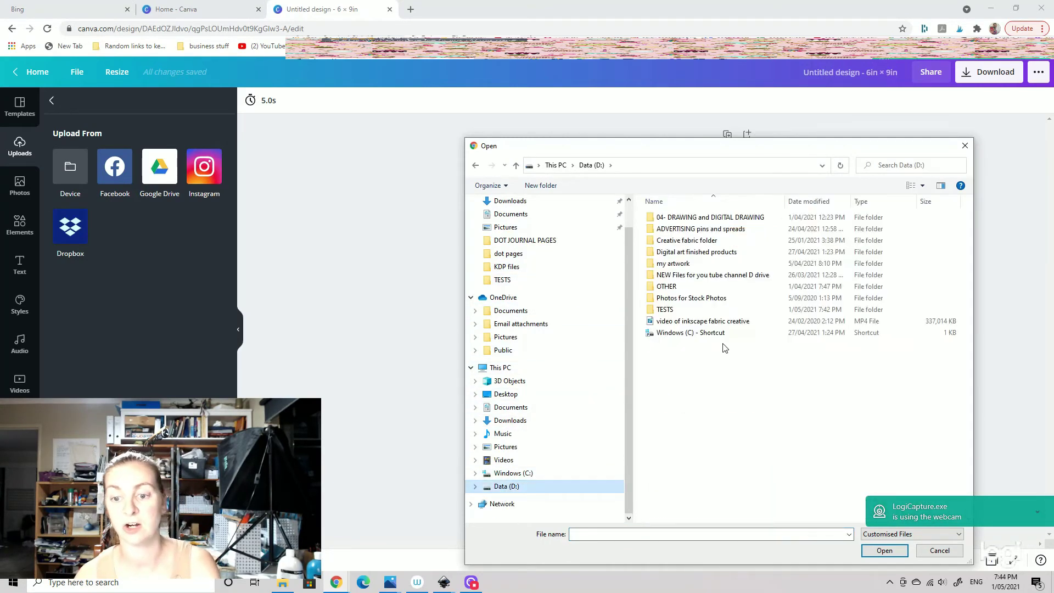
double_click(666, 308)
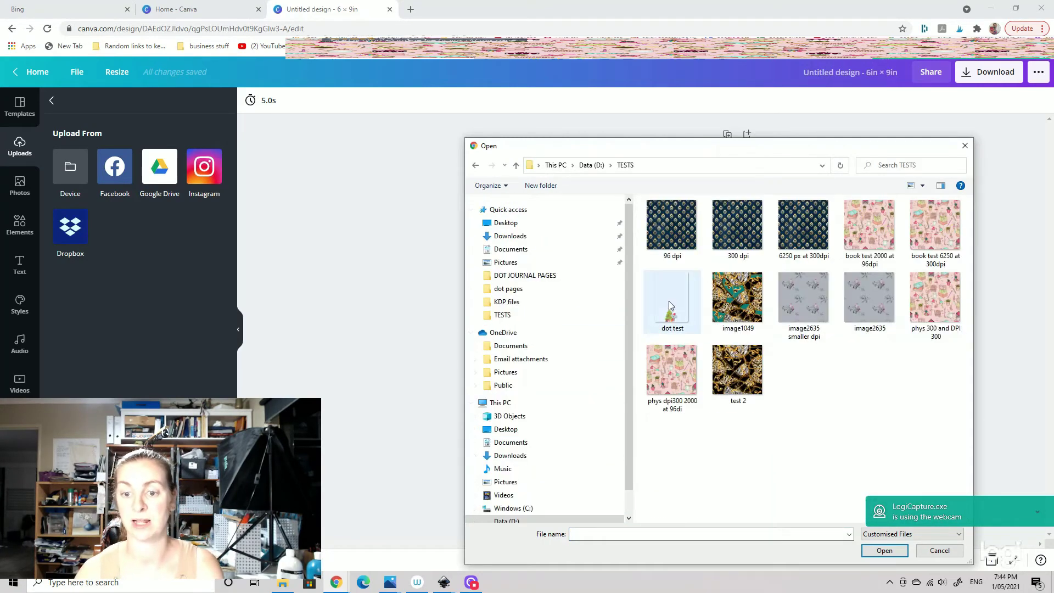
left_click(674, 314)
left_click(885, 550)
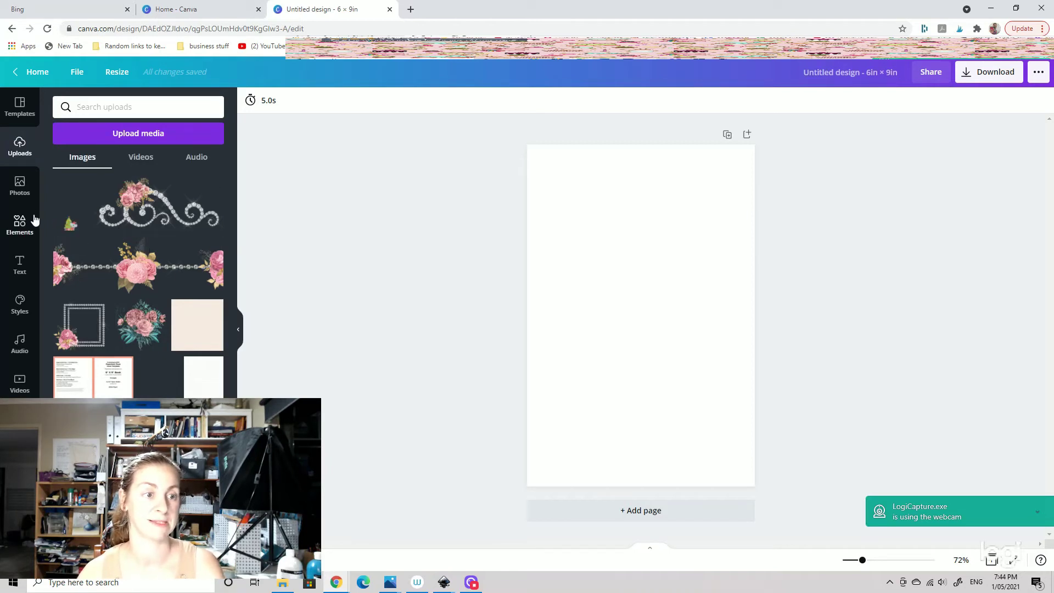
Place the uploaded dot test image on the blank page so it fills the whole page, and check it up close.
left_click_drag(77, 237, 545, 191)
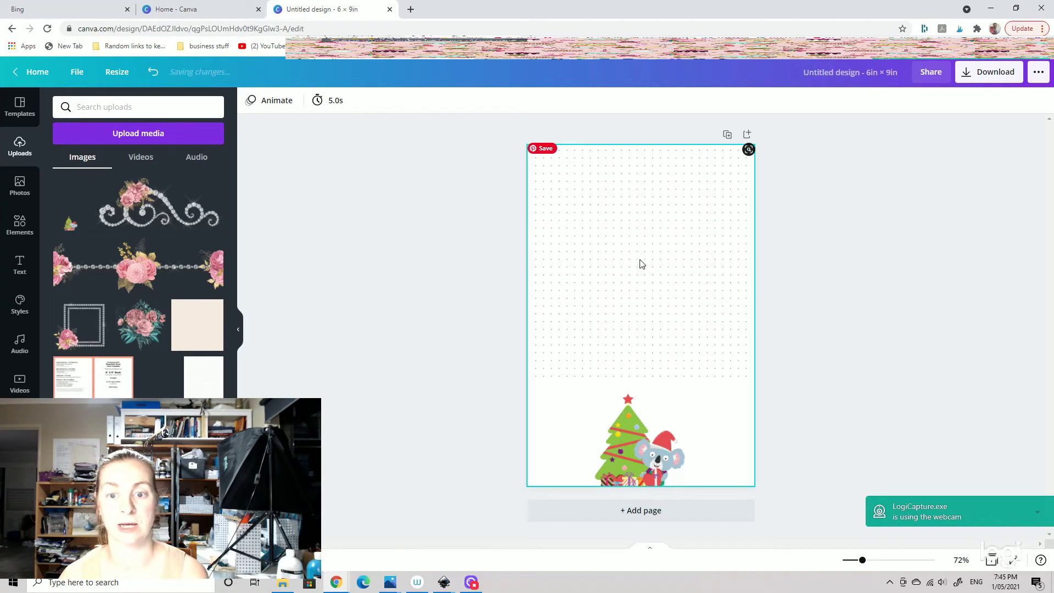
left_click(903, 560)
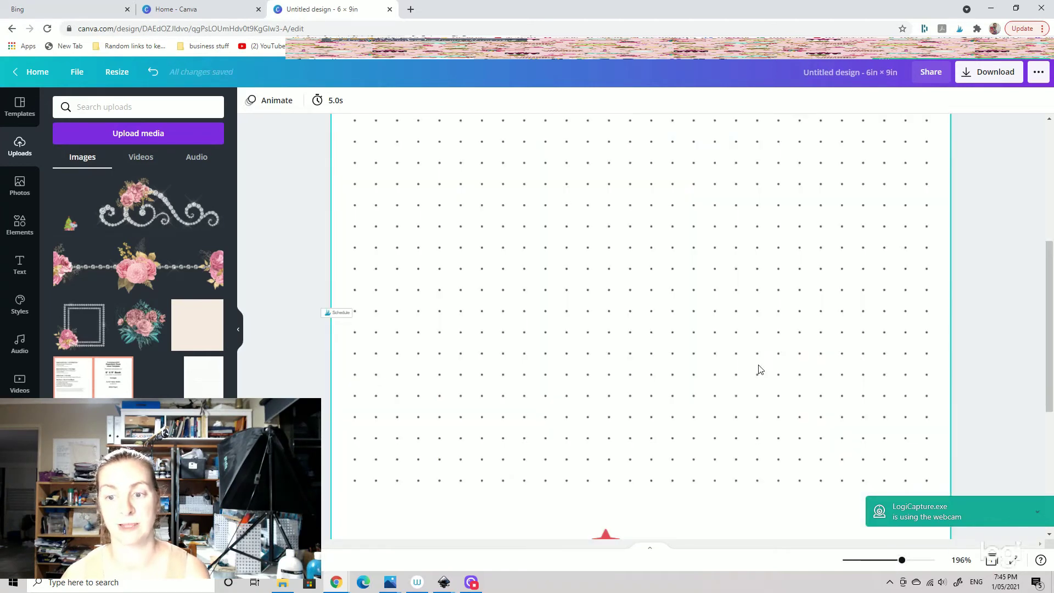
scroll(774, 406, "down", 5)
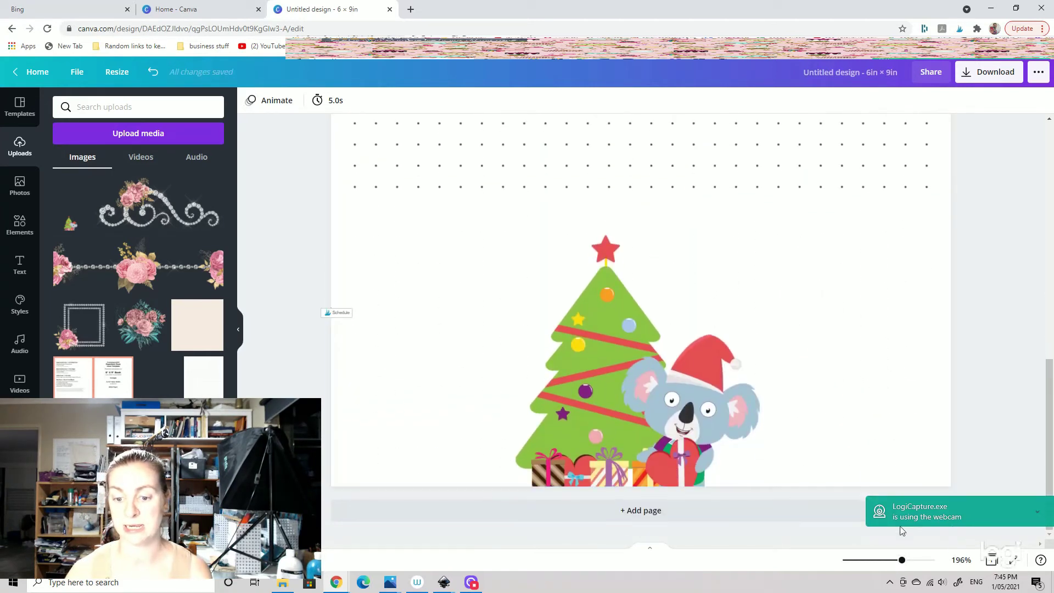
left_click_drag(901, 560, 875, 560)
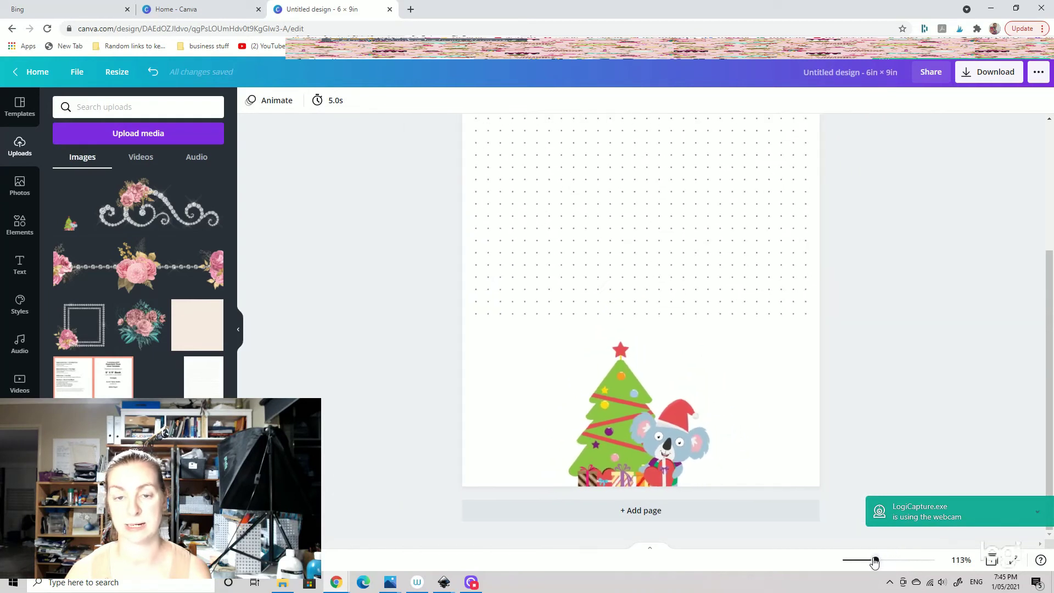
scroll(744, 417, "up", 3)
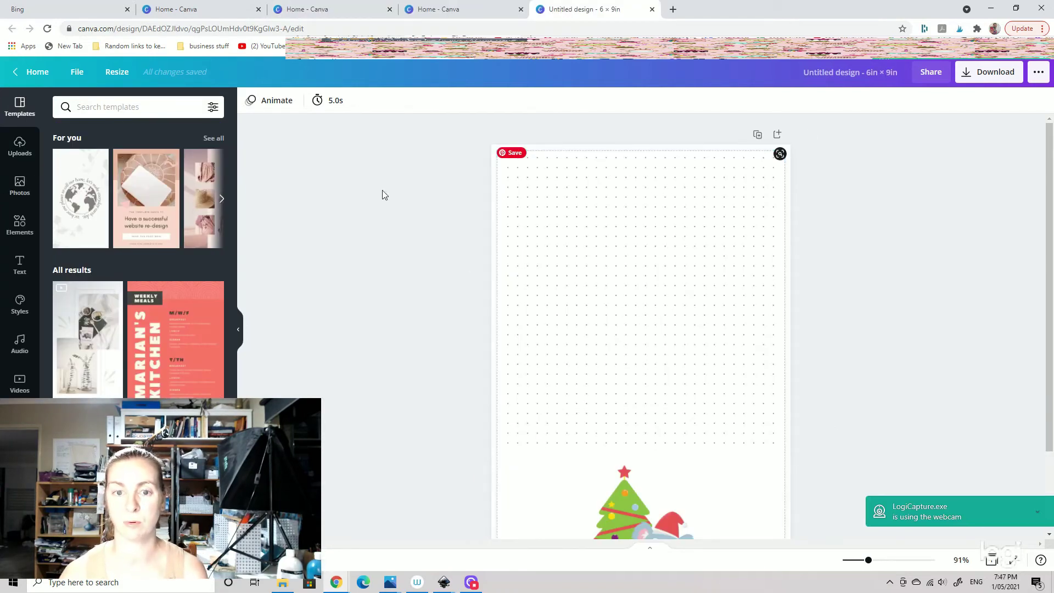
Show the rulers and check the page artwork against the print bleed line.
left_click(70, 75)
left_click(100, 182)
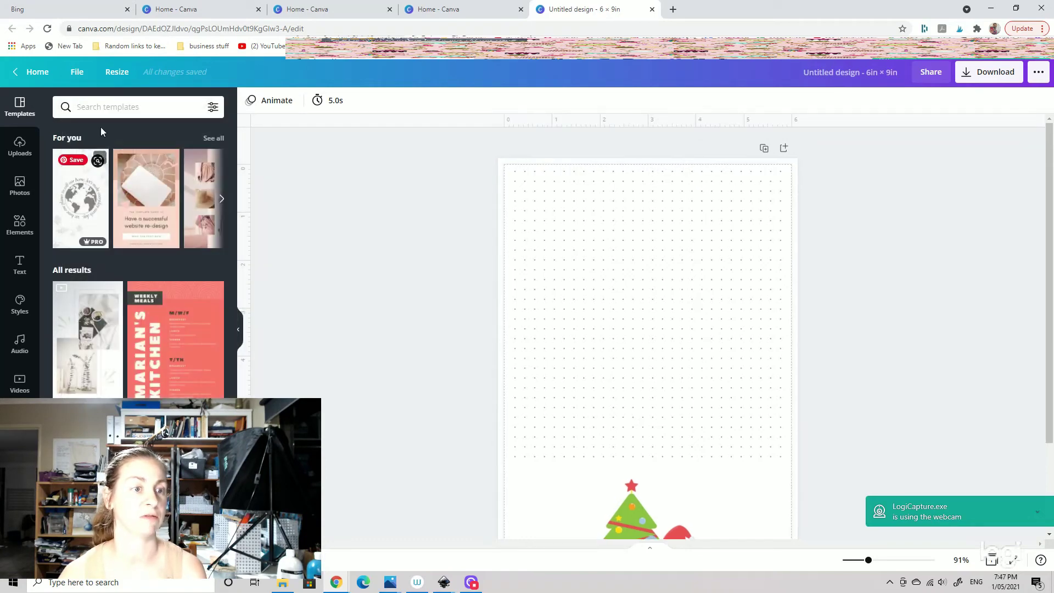
left_click(78, 75)
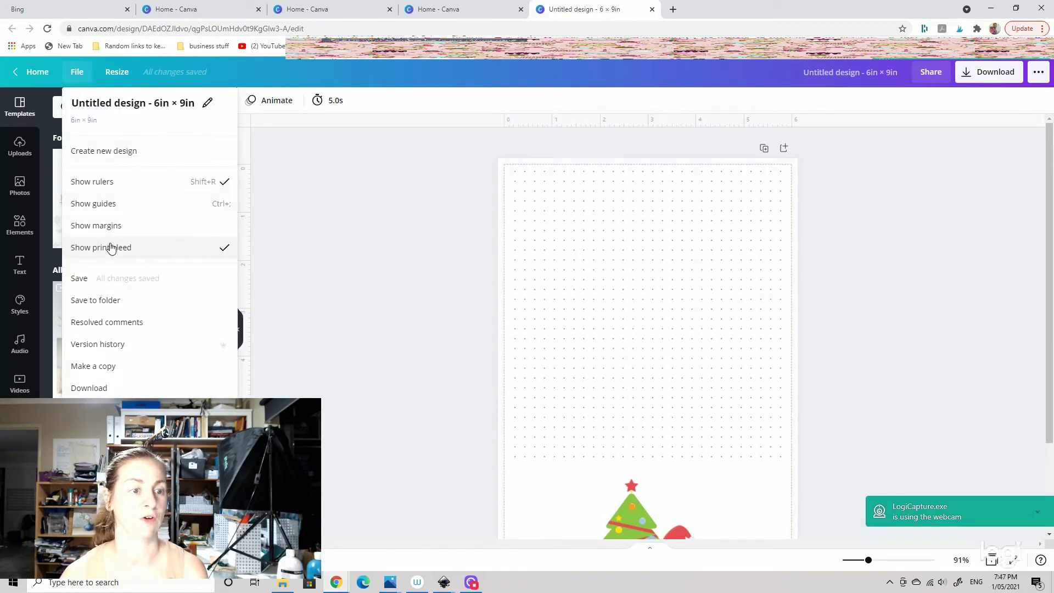
left_click(382, 206)
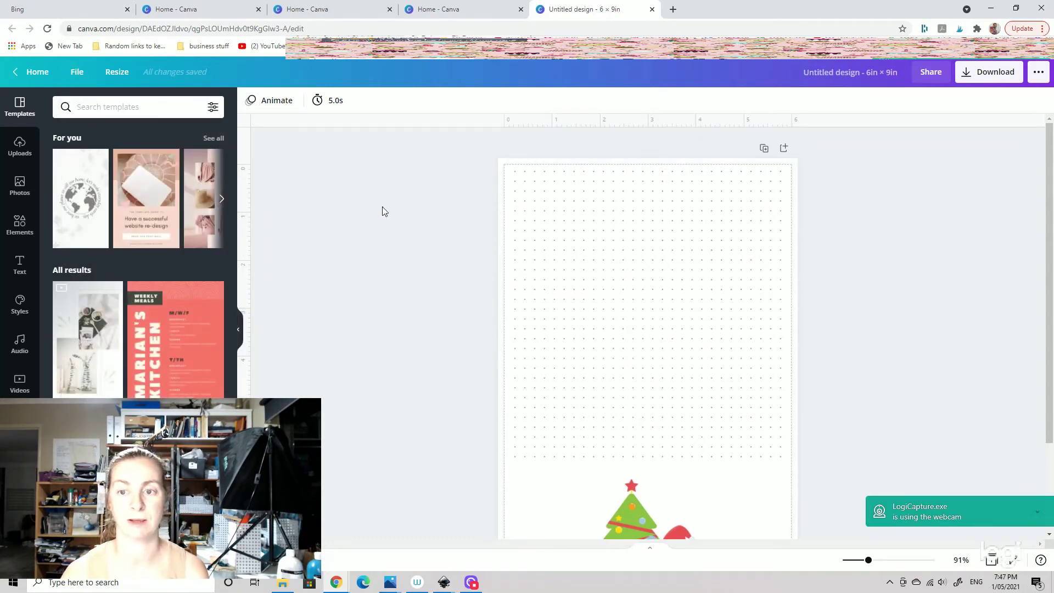
scroll(715, 224, "down", 2)
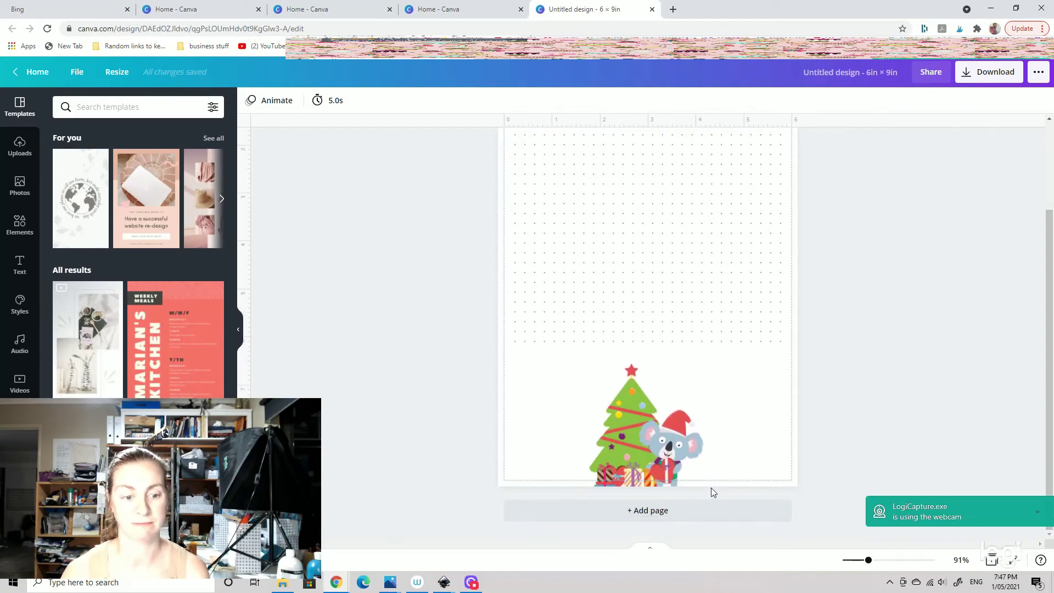
scroll(452, 407, "up", 3)
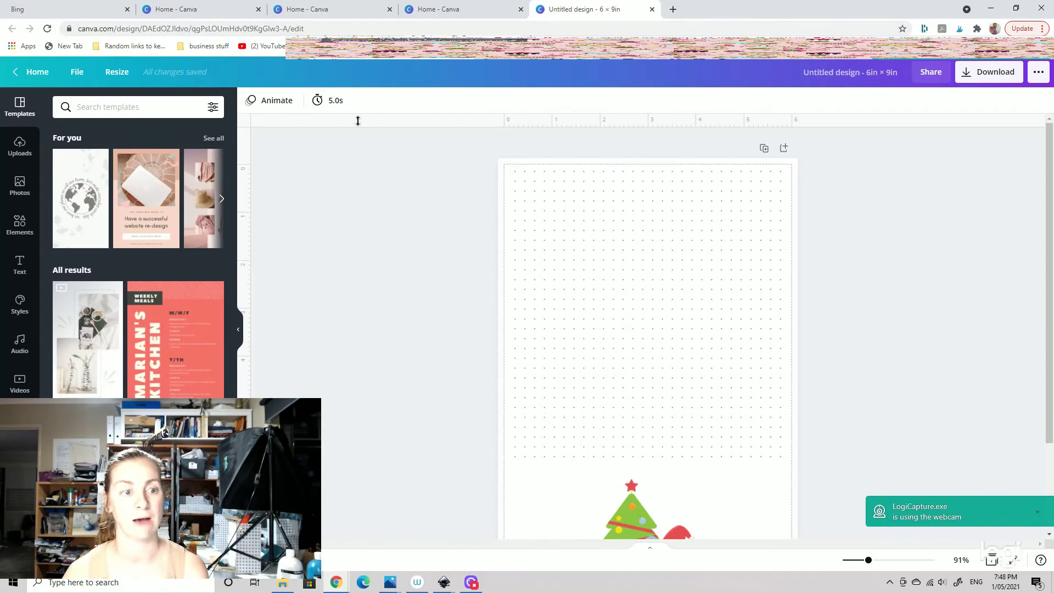
Add the recently used leafy branch element to the design and place it at the upper edge of the page.
left_click(24, 226)
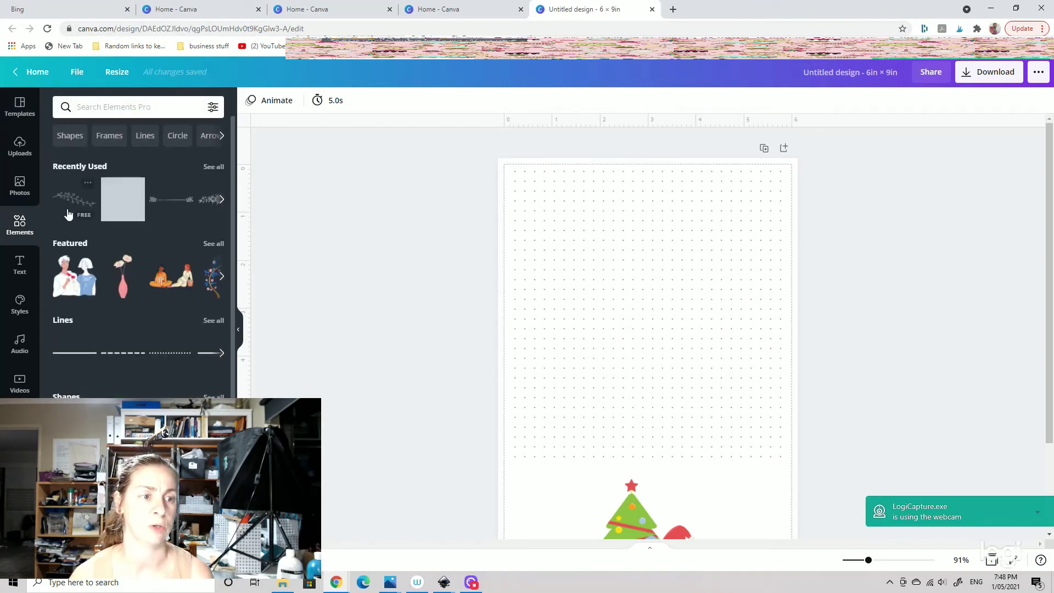
left_click(68, 200)
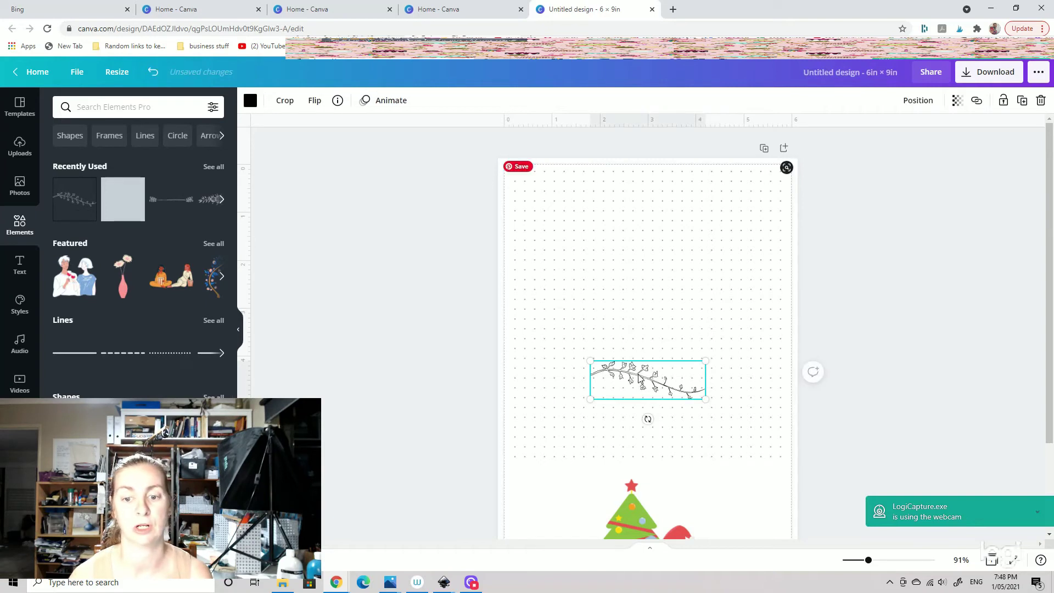
left_click_drag(639, 379, 626, 183)
left_click(733, 316)
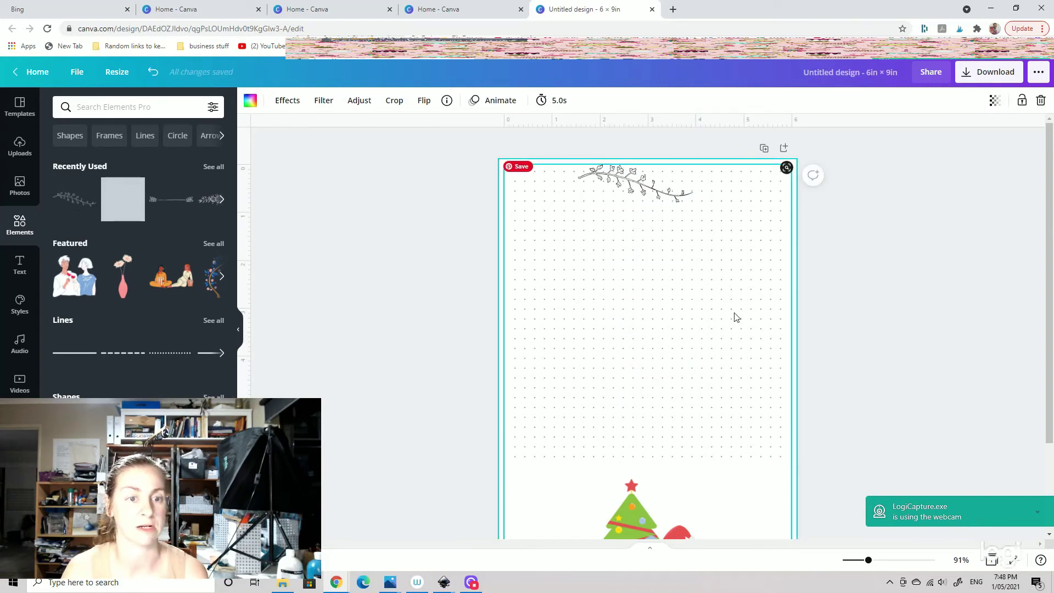
Align the leafy branch to the page's centre, then to the page's left edge.
left_click(636, 192)
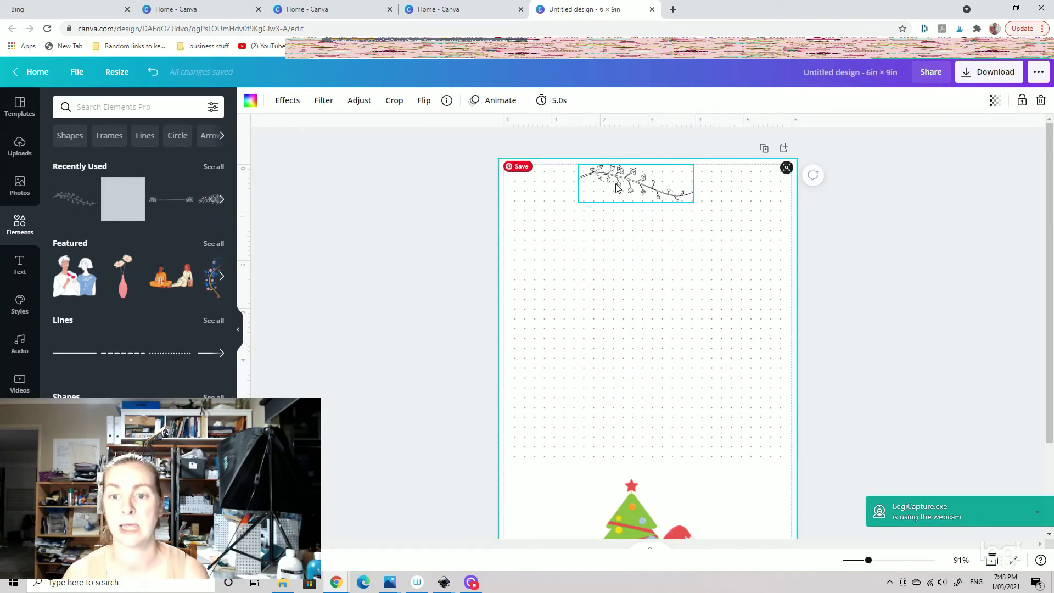
left_click(645, 188)
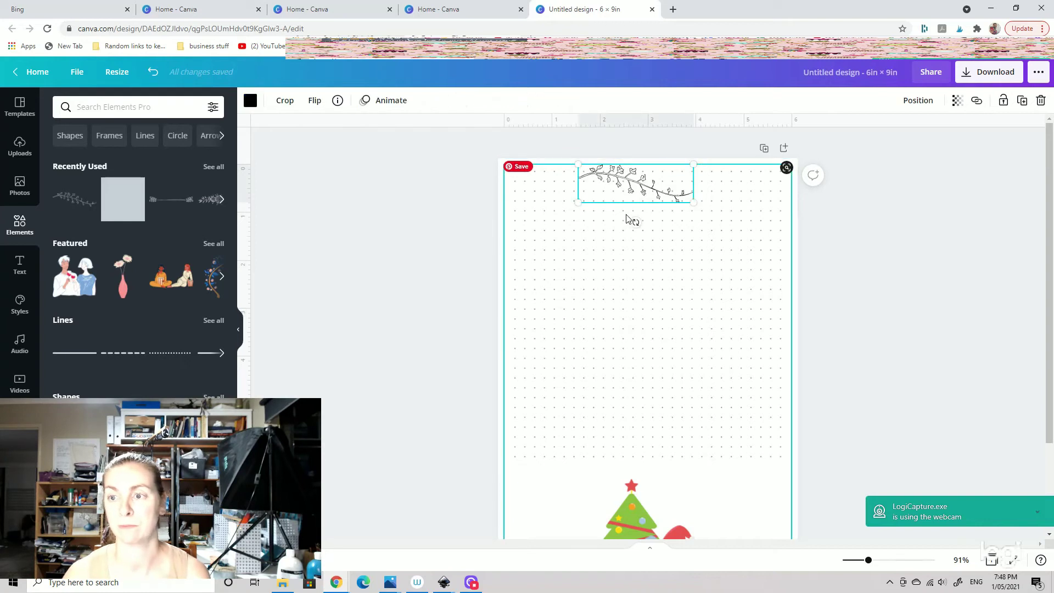
left_click(917, 101)
left_click(875, 202)
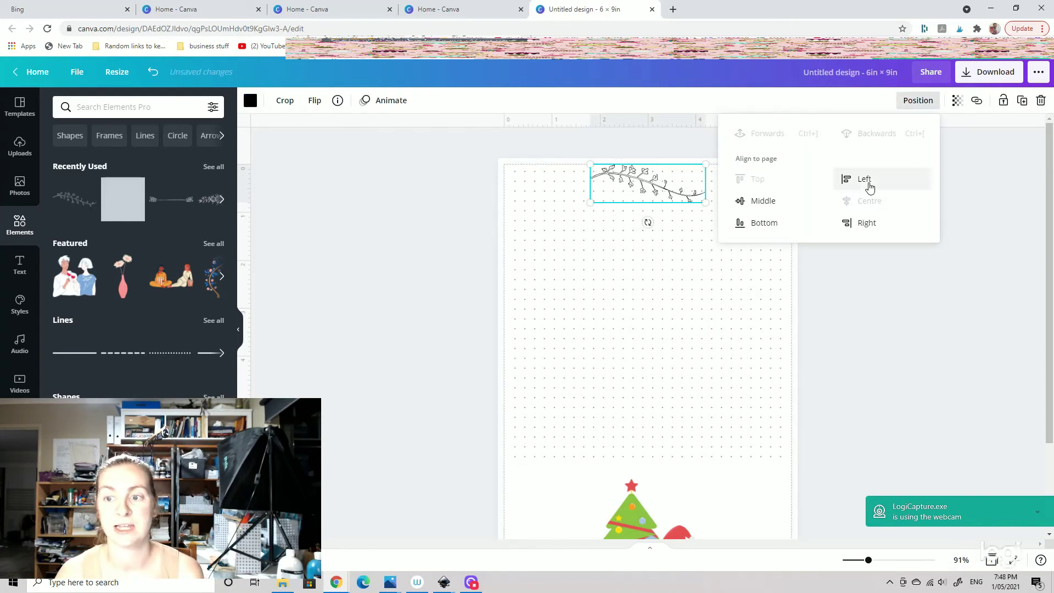
left_click(868, 181)
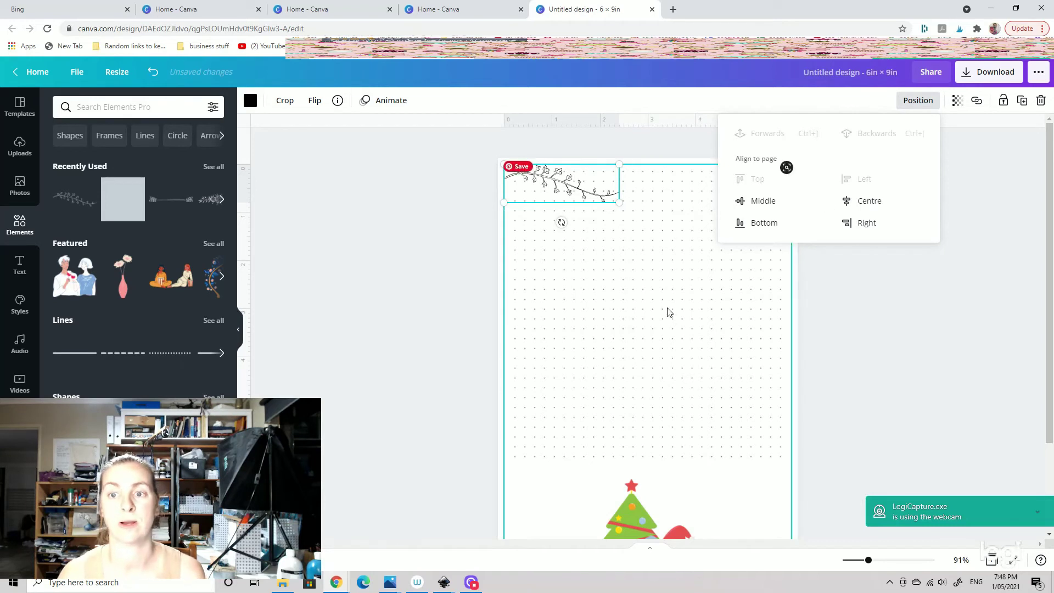
left_click(710, 282)
Add the featured pink flower vase and place it in the upper right corner of the page.
left_click(123, 276)
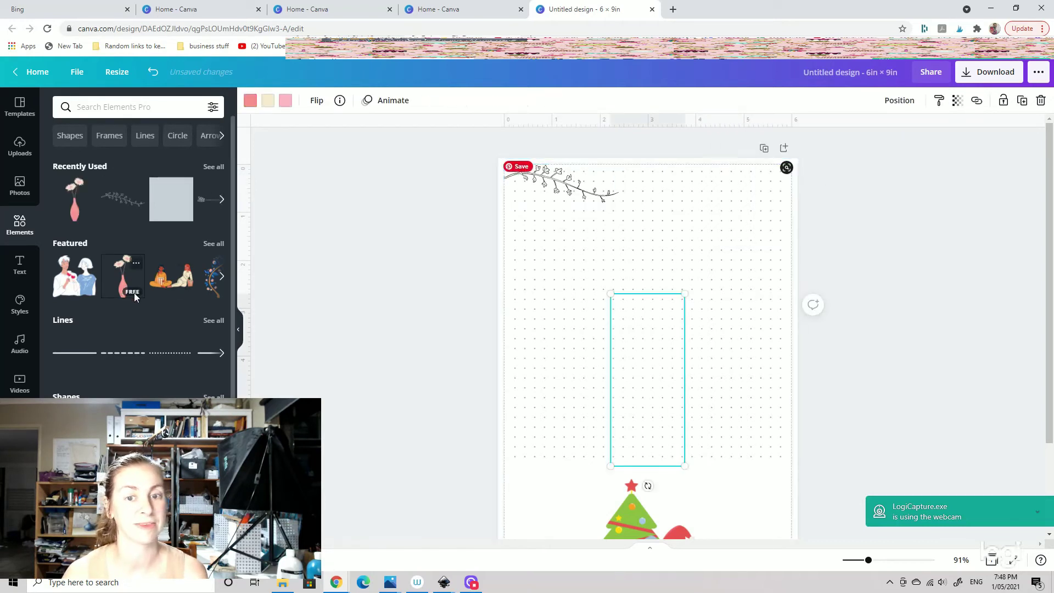
left_click_drag(662, 402, 748, 280)
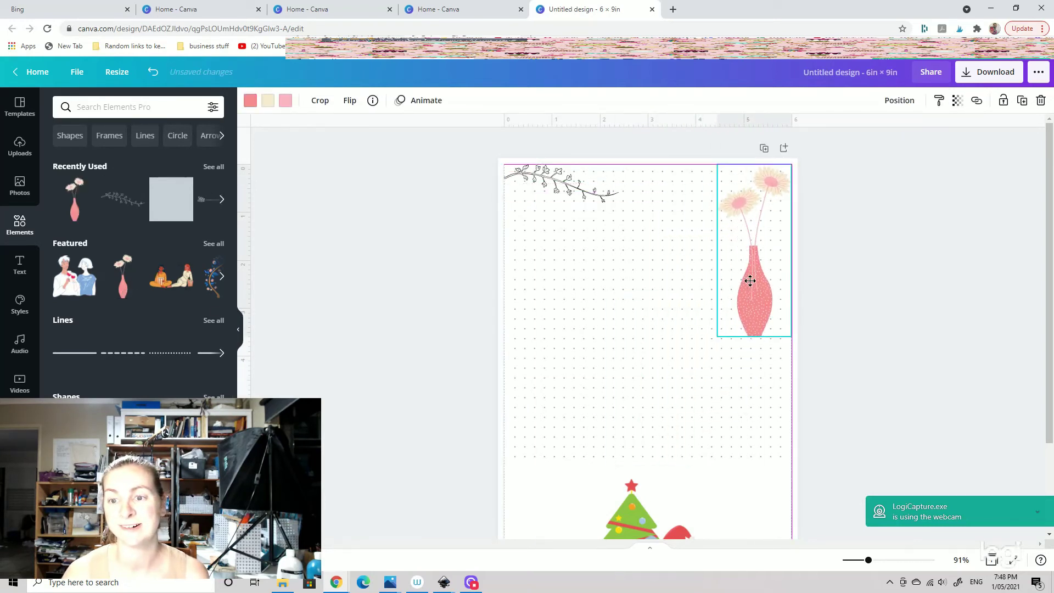
left_click(933, 390)
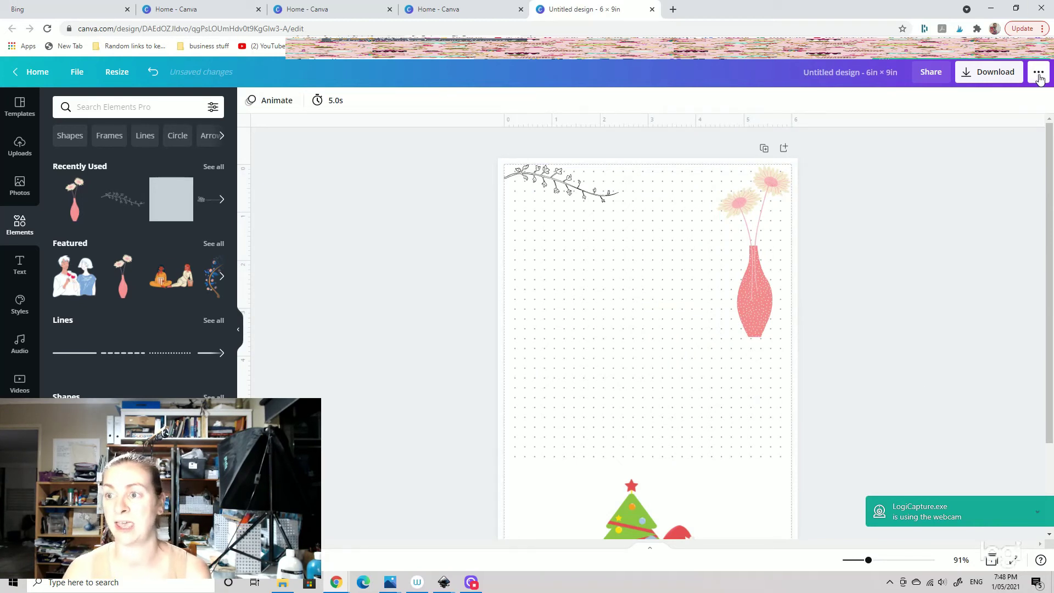
Open the download options and look through the available file types.
left_click(988, 72)
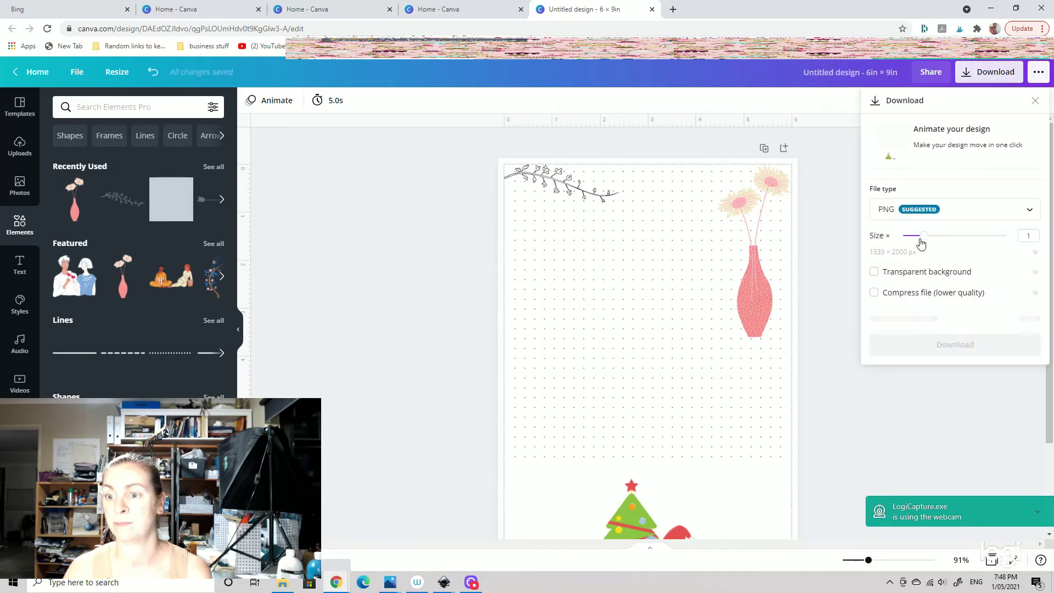
left_click(959, 219)
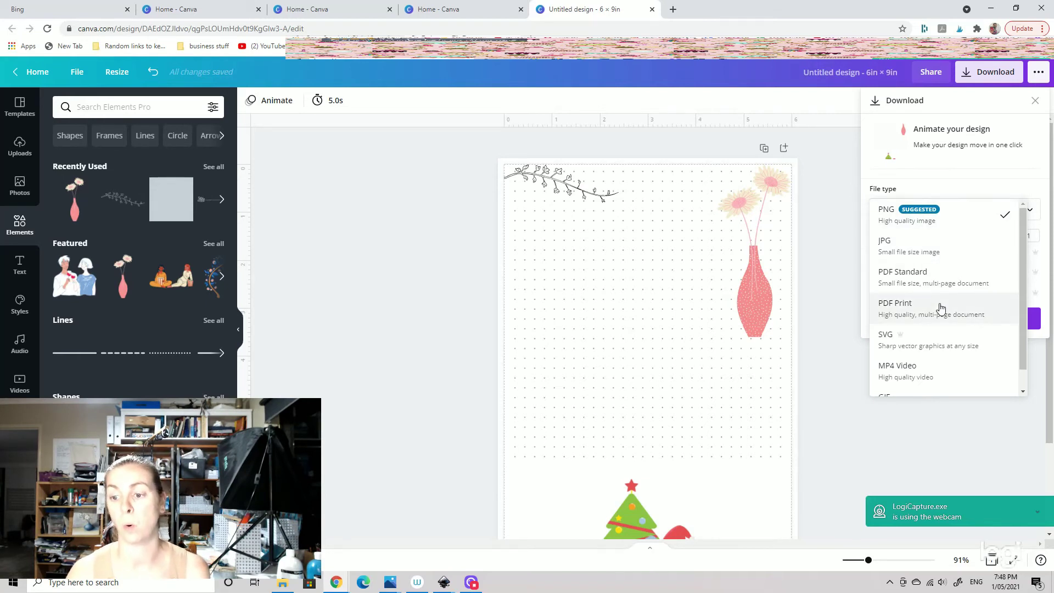
scroll(939, 303, "down", 1)
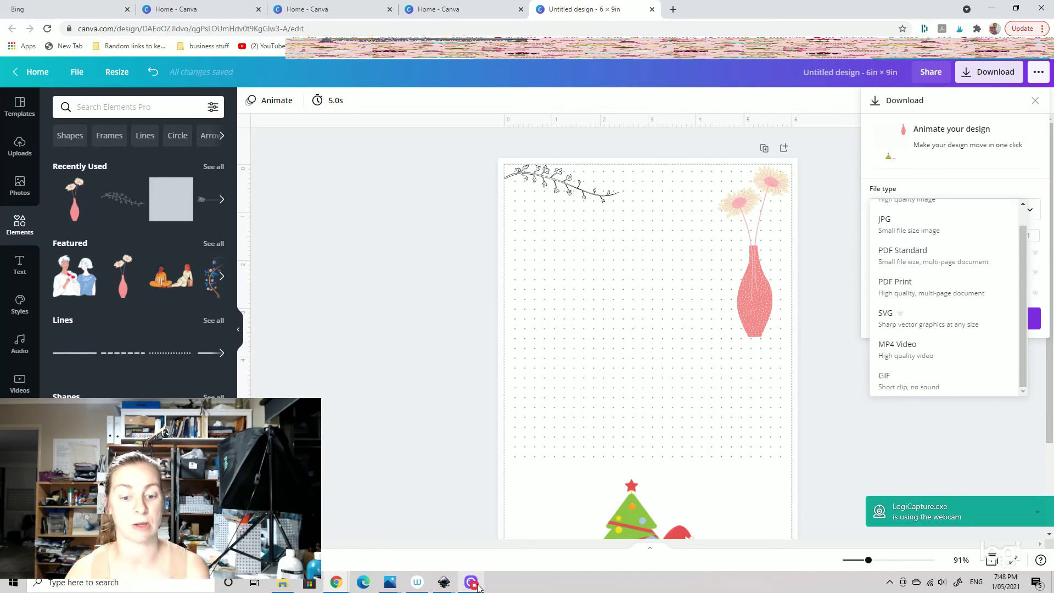
Switch to the "bullet journal for you tube" document in Inkscape and delete the blue binder clip image.
mouse_move(444, 582)
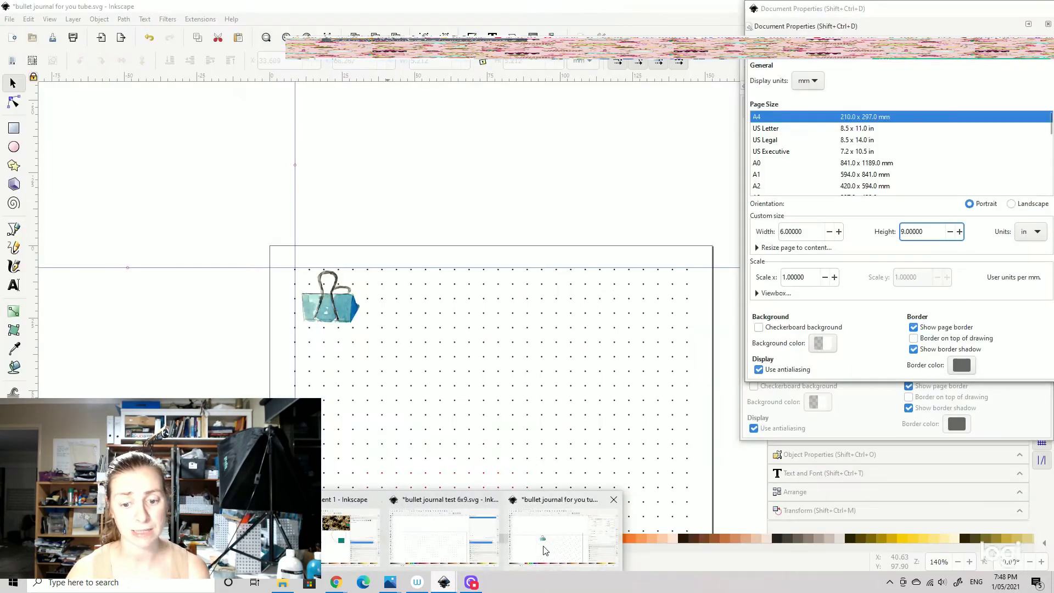
left_click(544, 551)
left_click(335, 303)
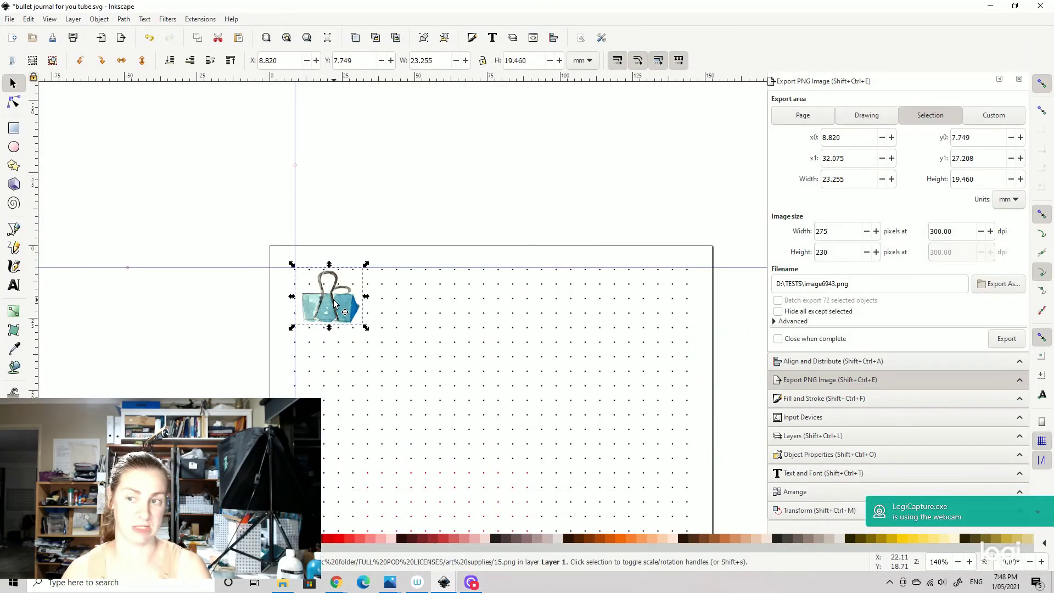
key("Delete")
scroll(440, 249, "down", 1)
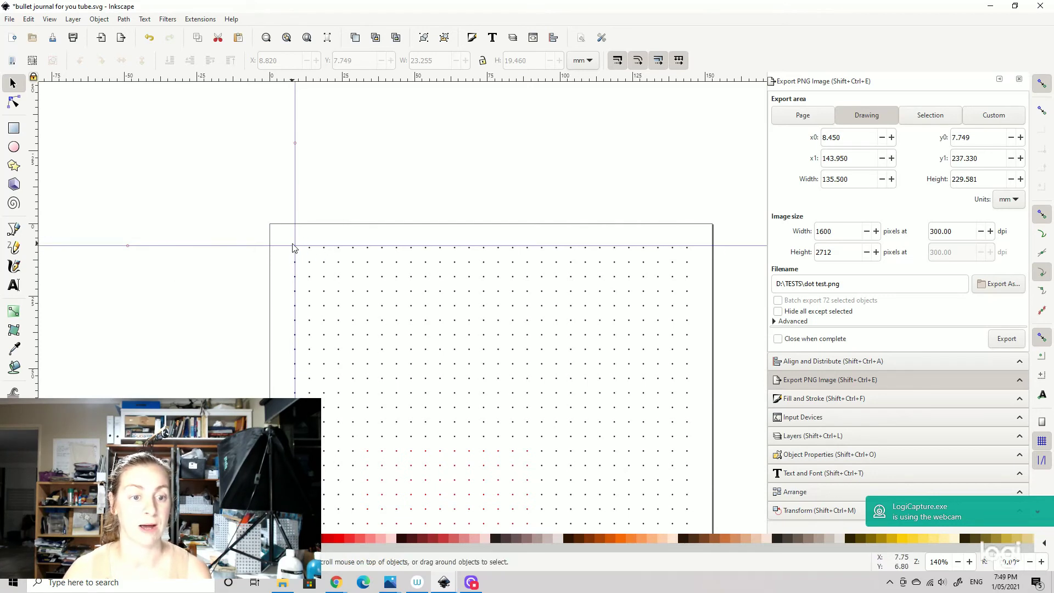
Show the Transform settings for moving objects and clear the vertical distance.
left_click(804, 510)
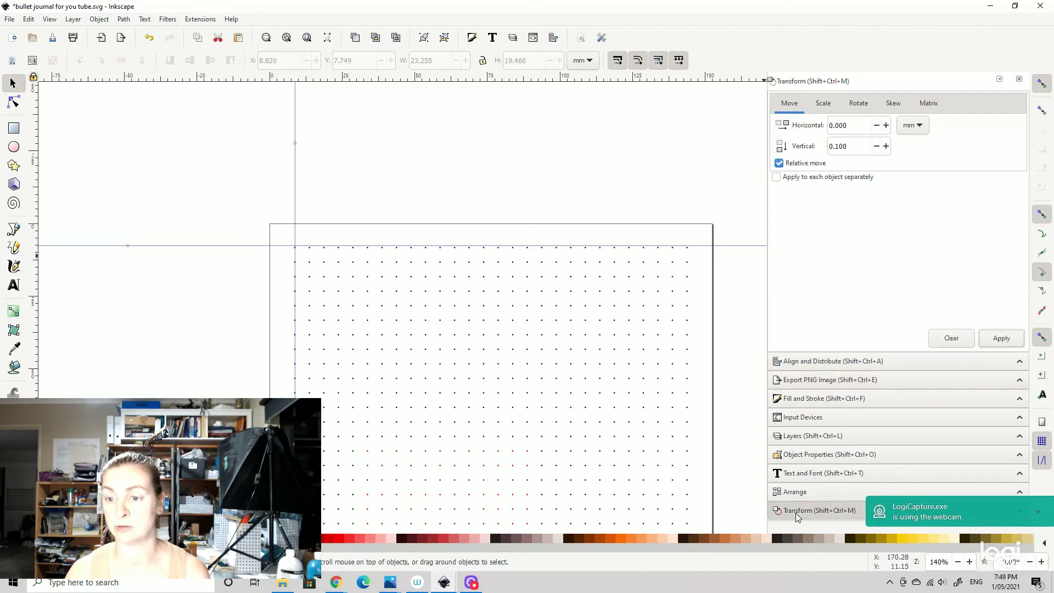
left_click(864, 146)
double_click(864, 146)
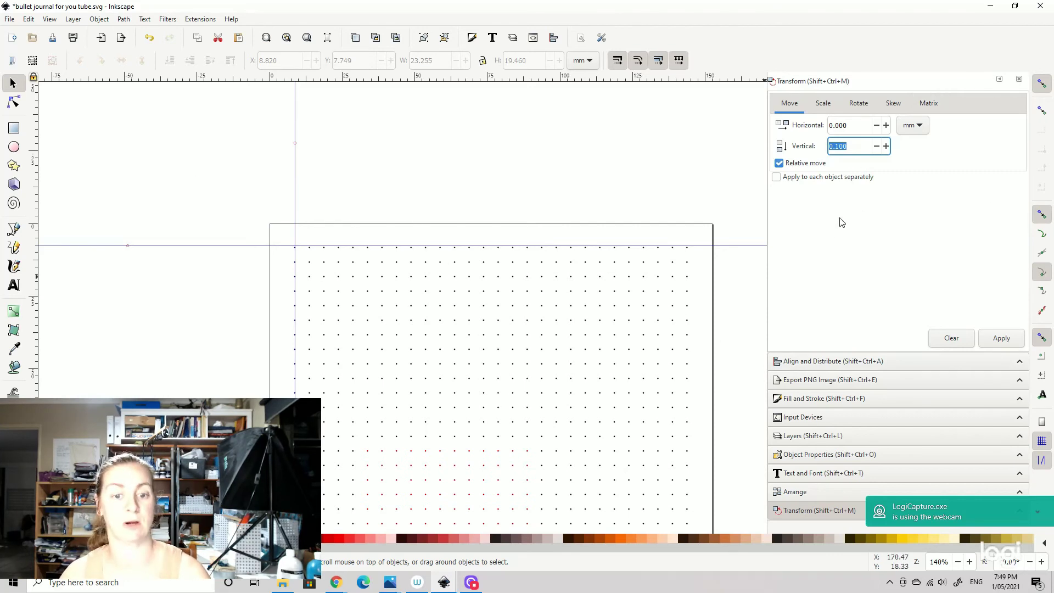
scroll(720, 257, "down", 4)
key("BackSpace")
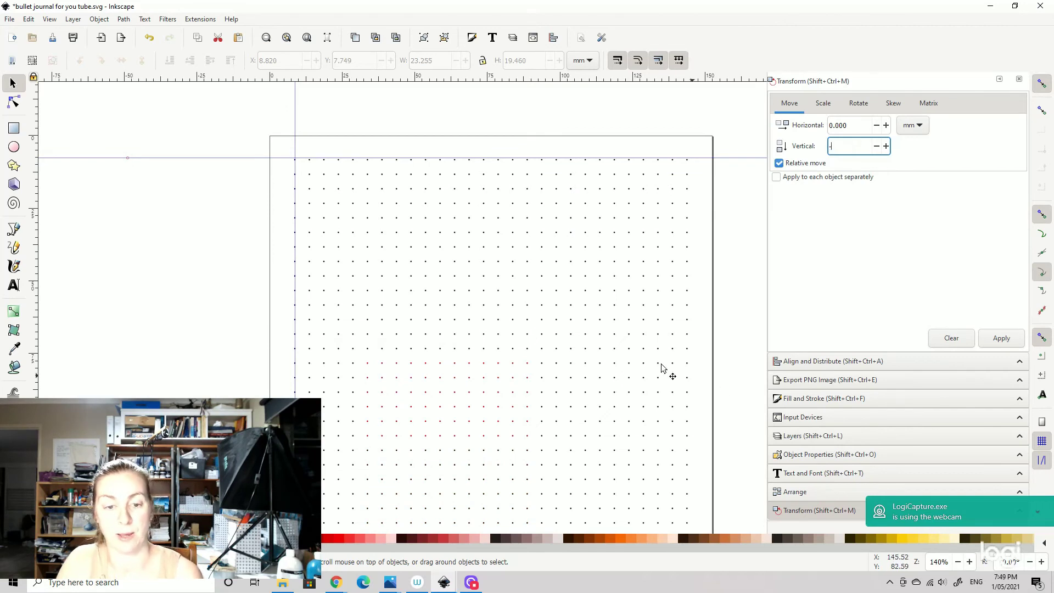
key("Escape")
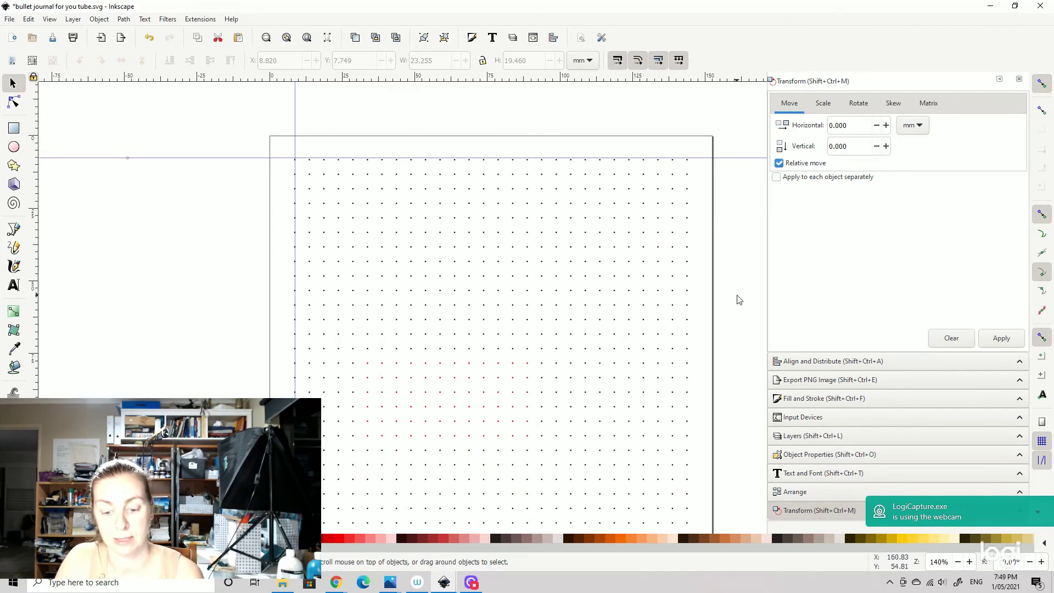
Select the whole dot grid above the Christmas tree artwork to check its extent, and deselect it.
key("minus")
key("minus")
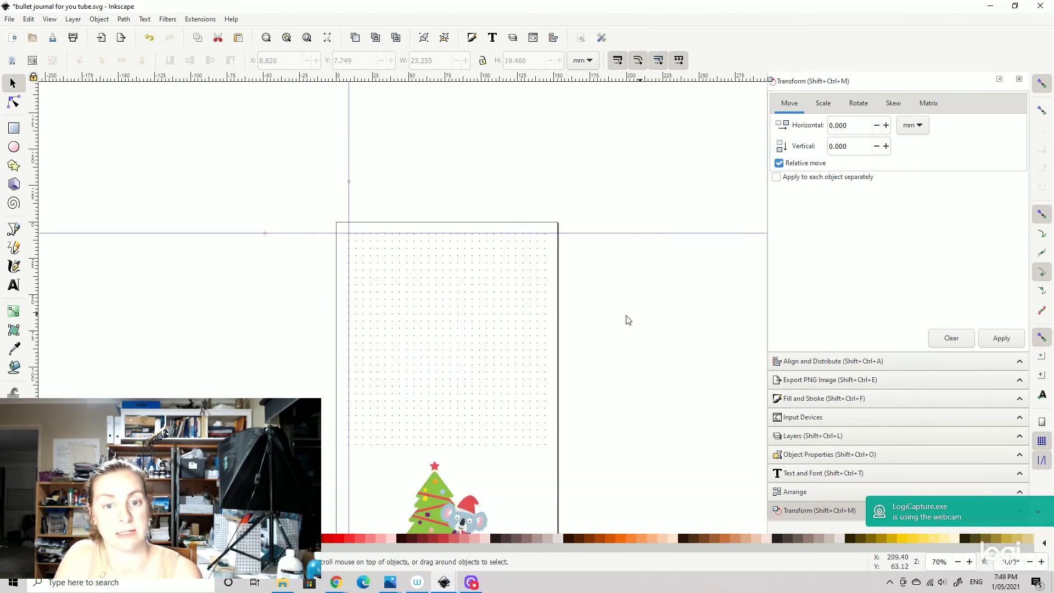
scroll(639, 356, "down", 5)
scroll(638, 356, "left", 3)
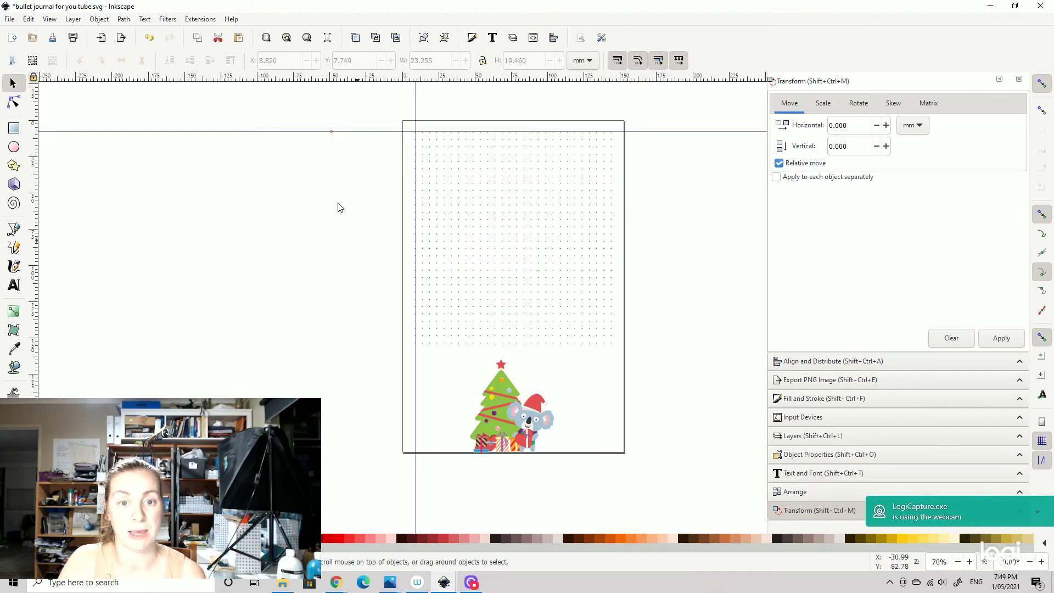
left_click_drag(349, 109, 679, 360)
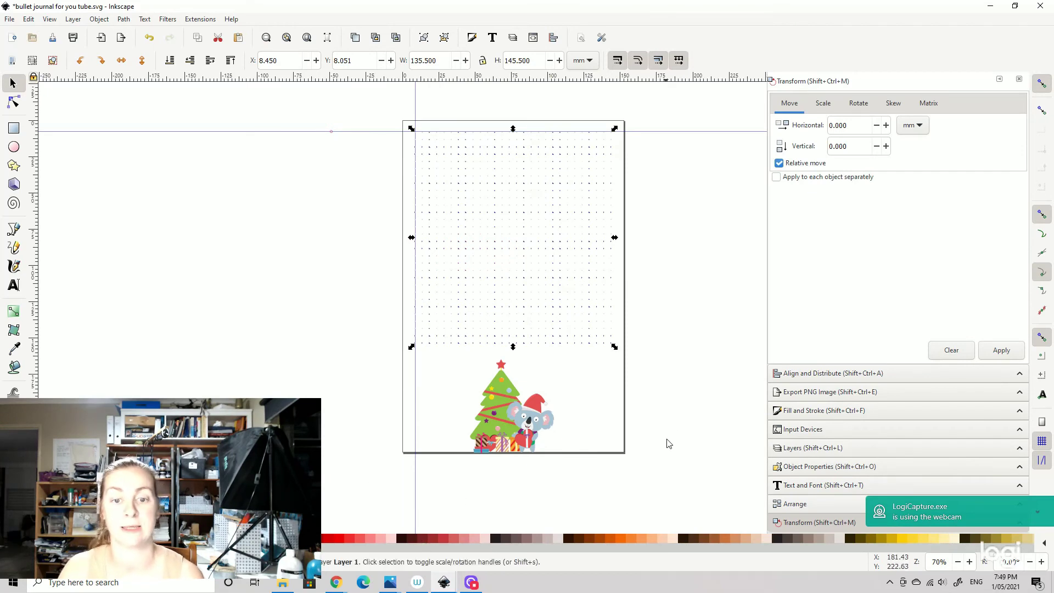
left_click(688, 404)
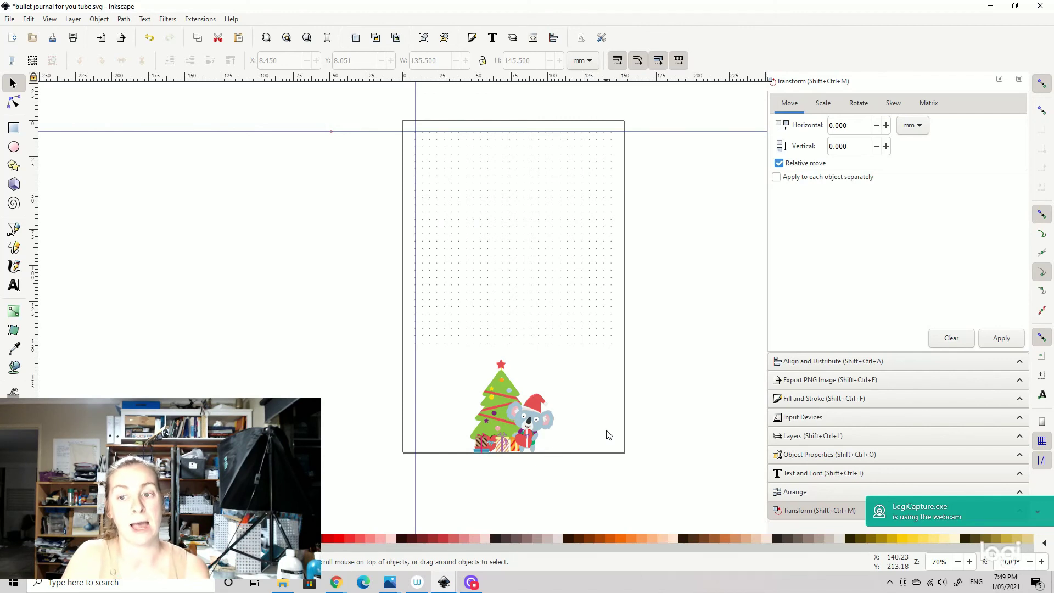
Show the PNG export settings for the journal page drawing.
left_click(817, 380)
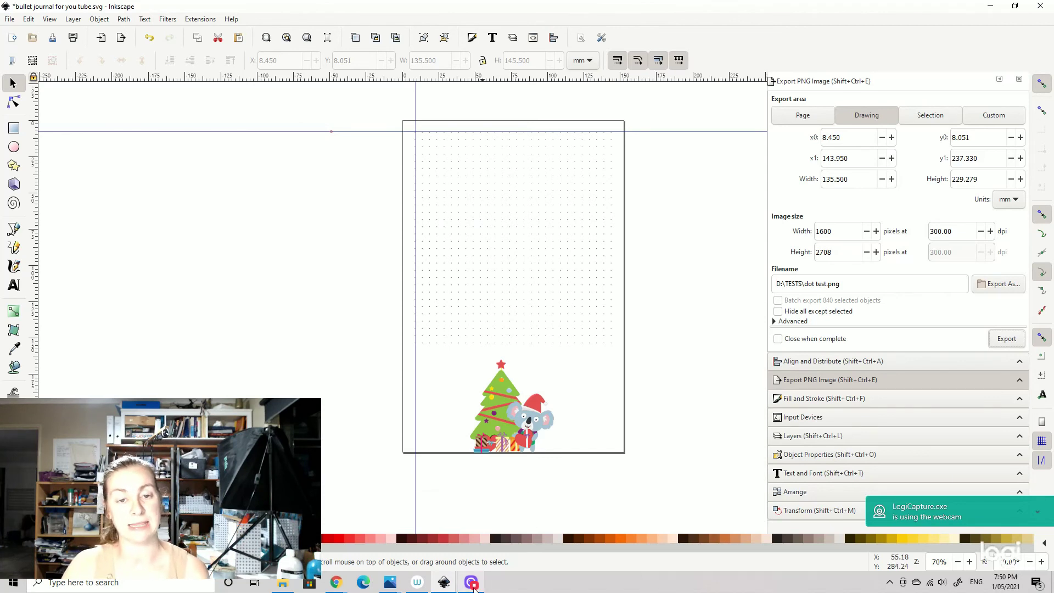
mouse_move(474, 587)
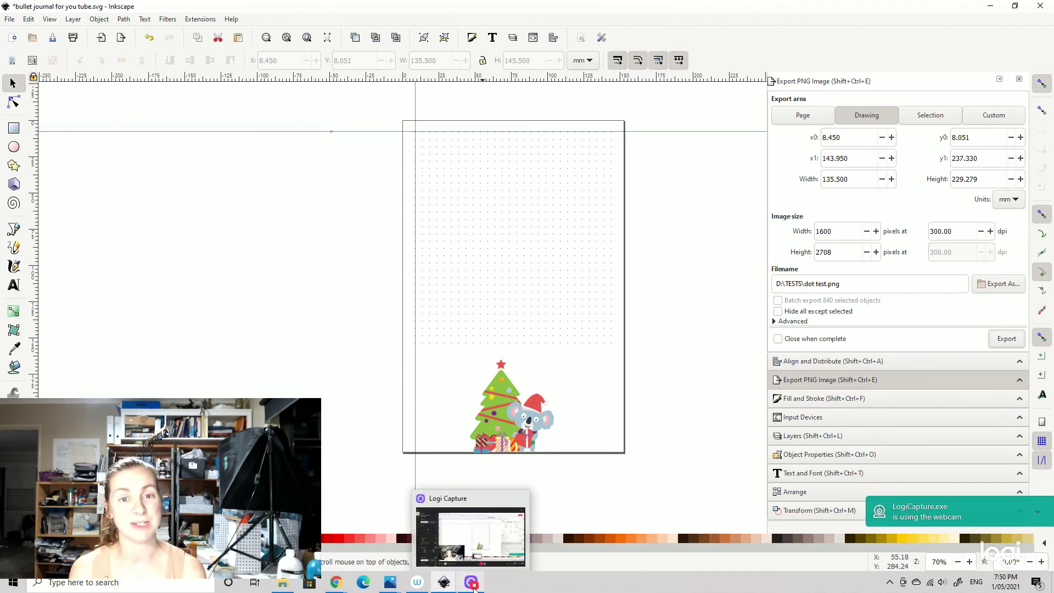